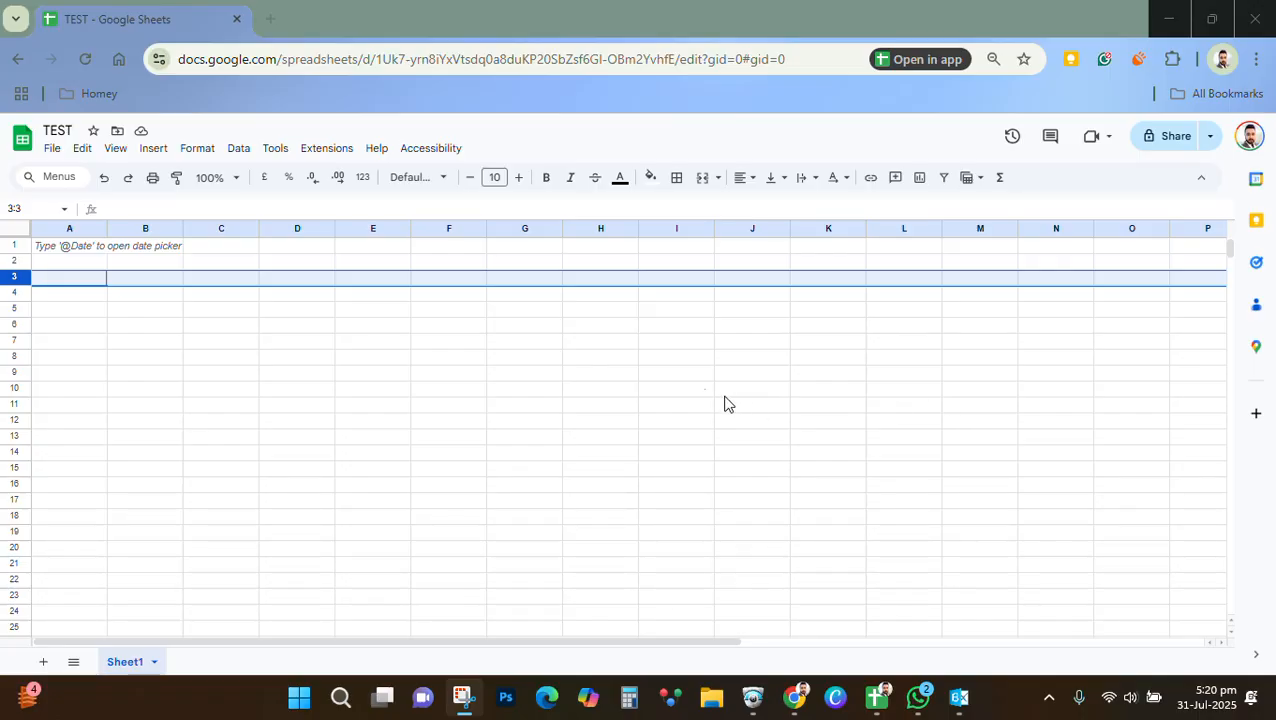
{"action": "left_click", "coordinate": [131, 322]}
{"action": "left_click", "coordinate": [149, 296]}
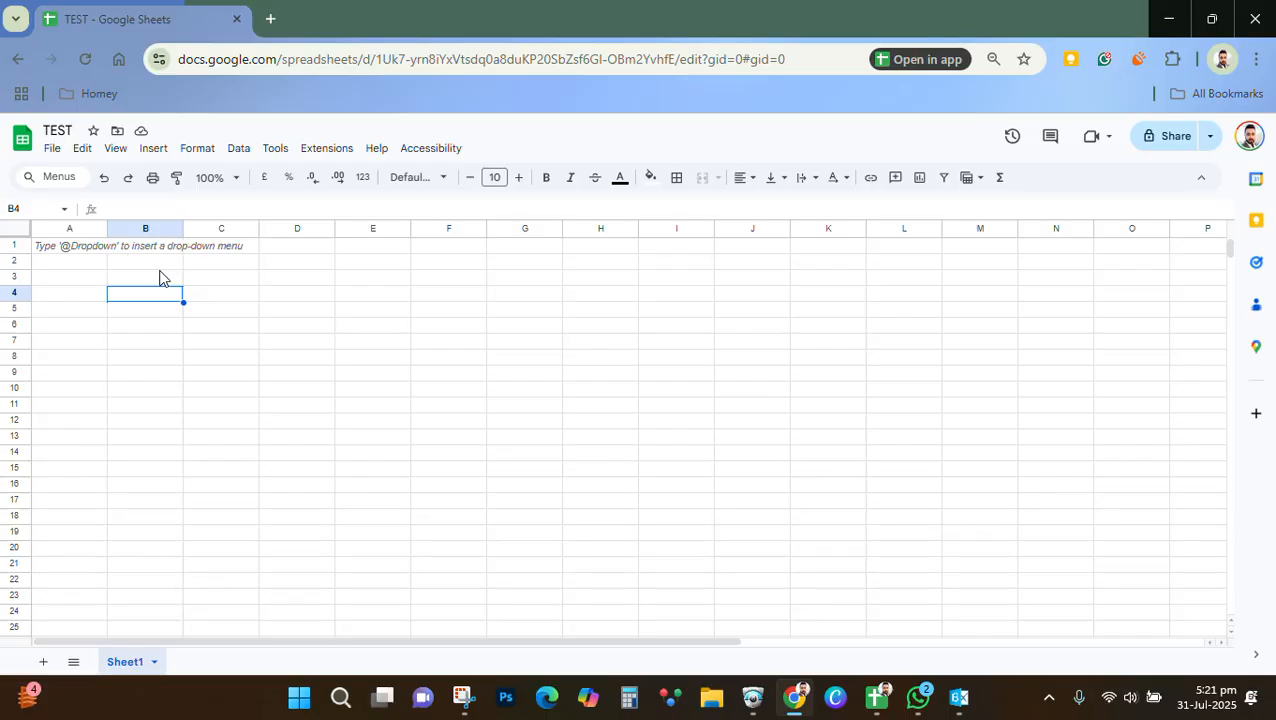
{"action": "left_click", "coordinate": [145, 322]}
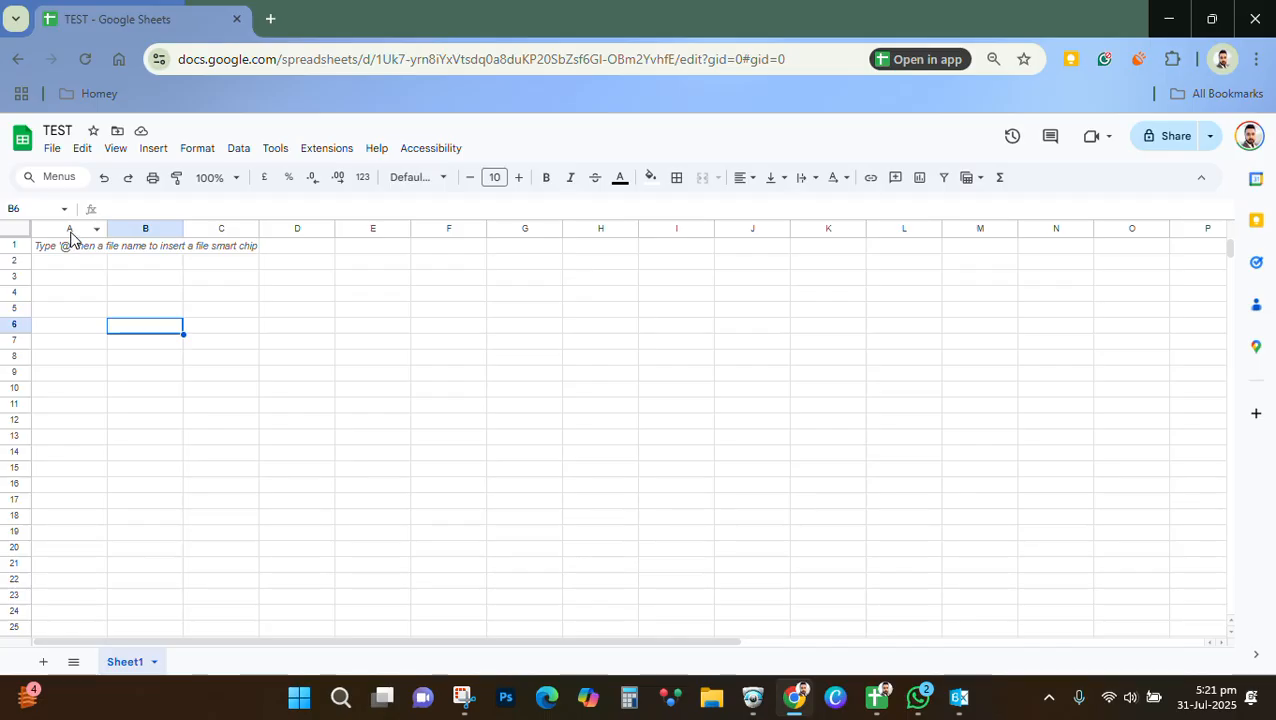
{"action": "left_click", "coordinate": [67, 327]}
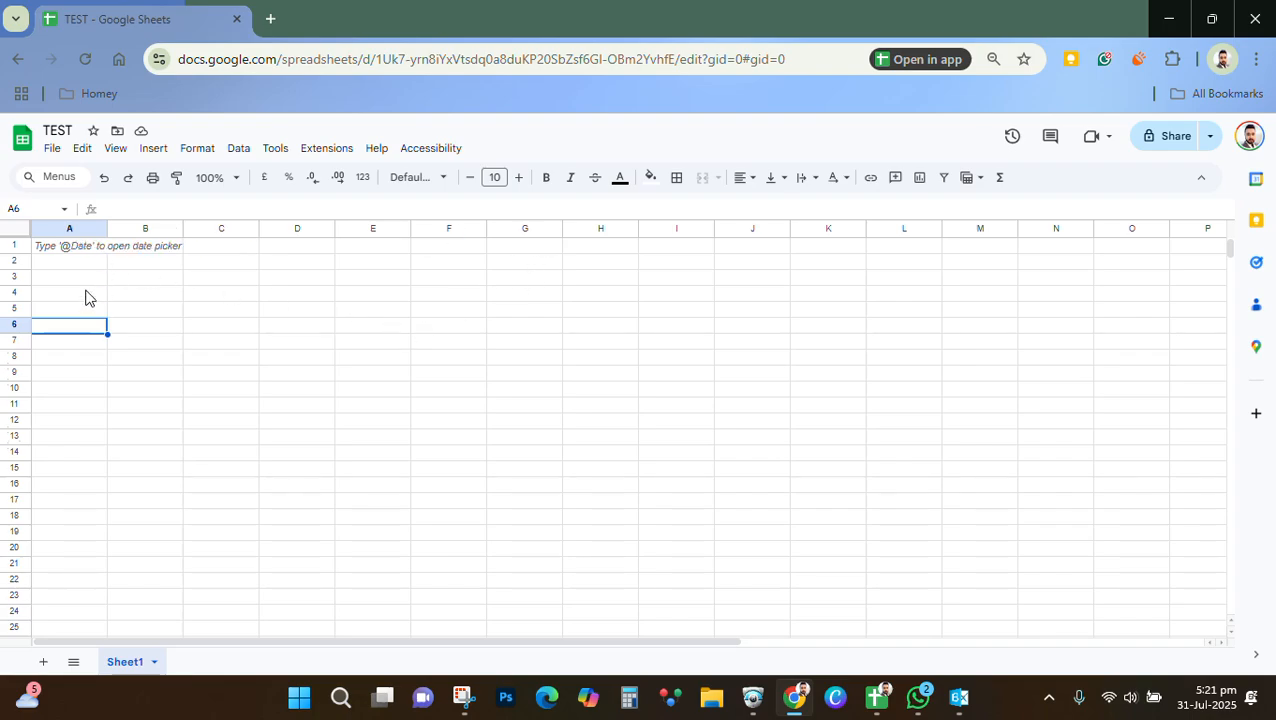
{"action": "left_click", "coordinate": [14, 277]}
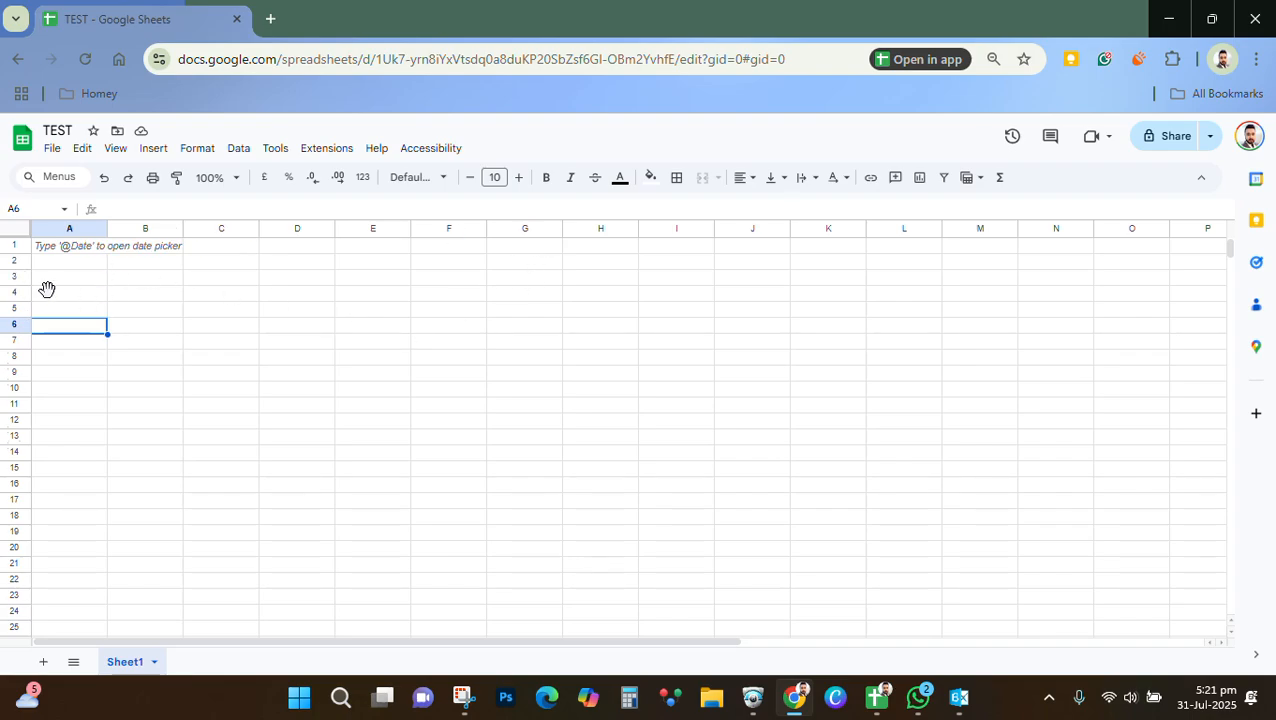
{"action": "left_click", "coordinate": [201, 295]}
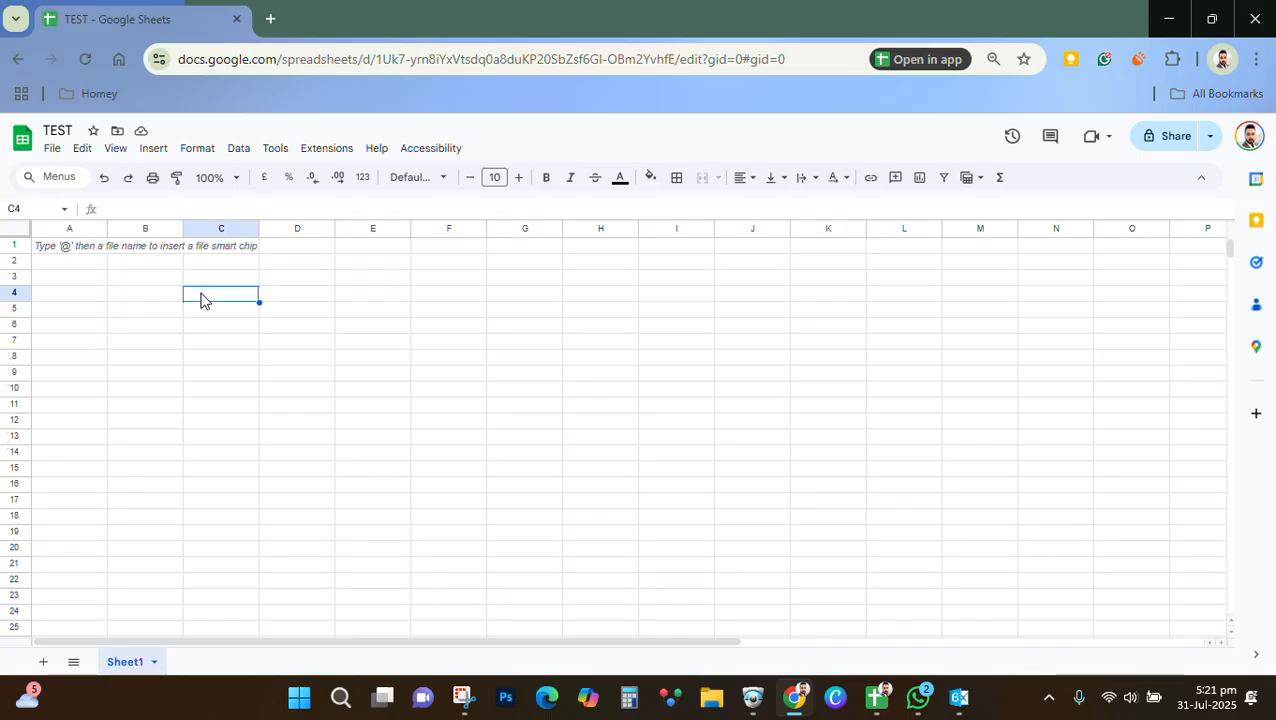
{"action": "left_click", "coordinate": [141, 280]}
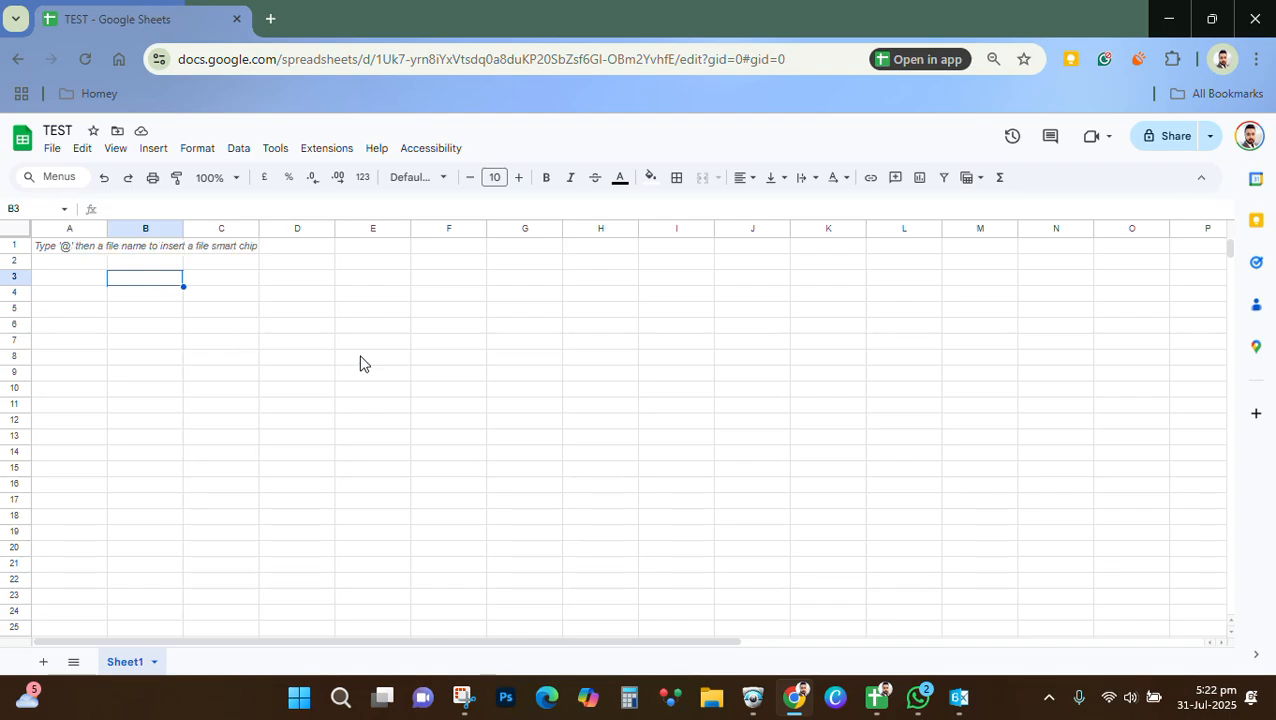
{"action": "left_click", "coordinate": [564, 497]}
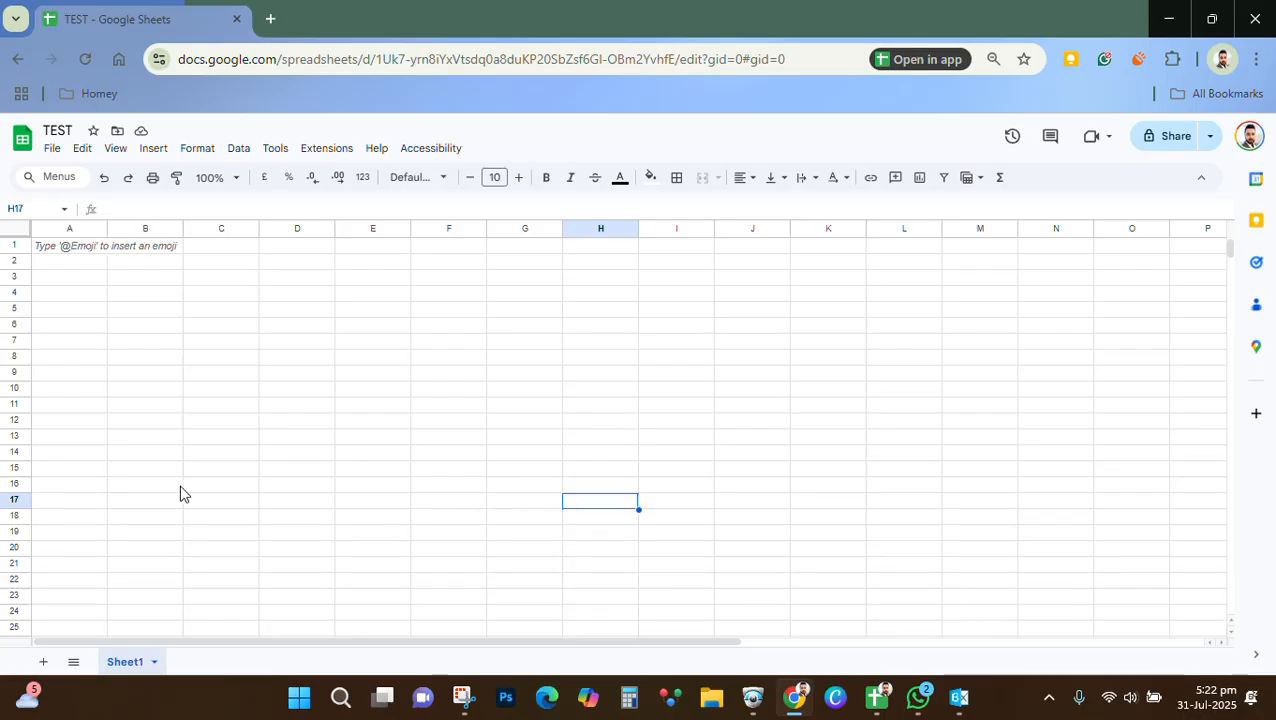
{"action": "left_click", "coordinate": [172, 283]}
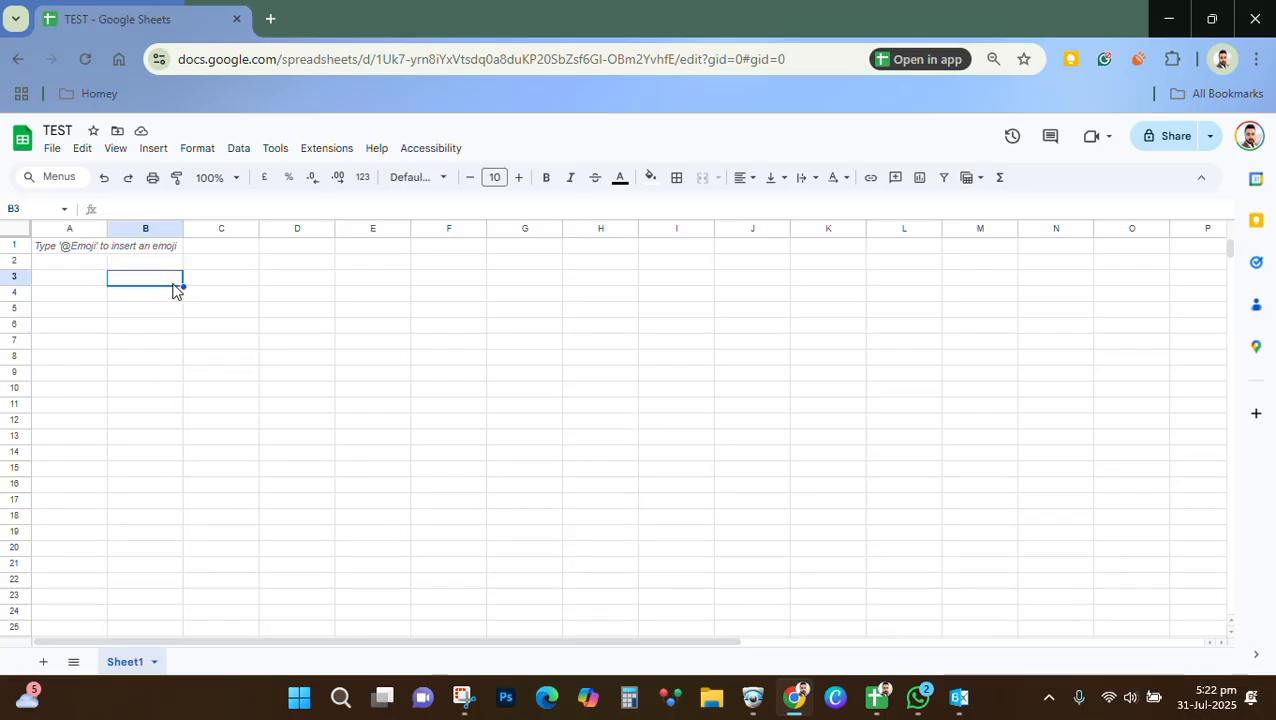
{"action": "left_click", "coordinate": [139, 338]}
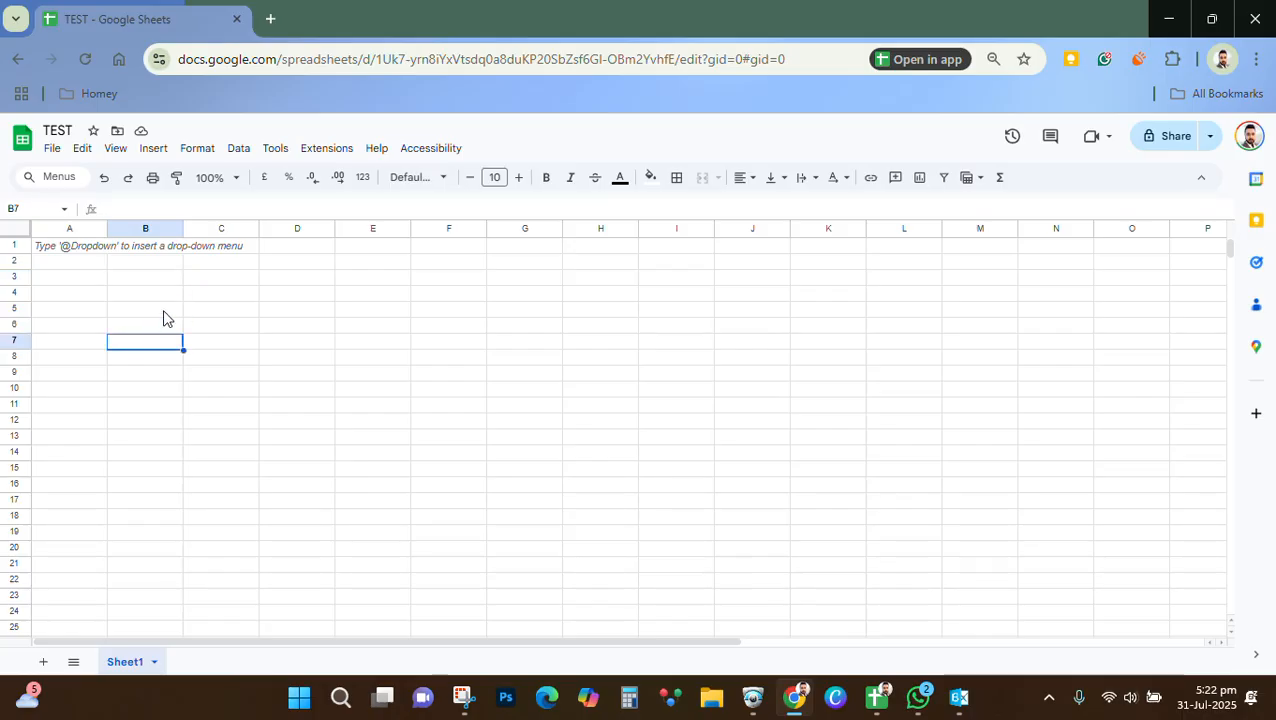
{"action": "left_click", "coordinate": [161, 295]}
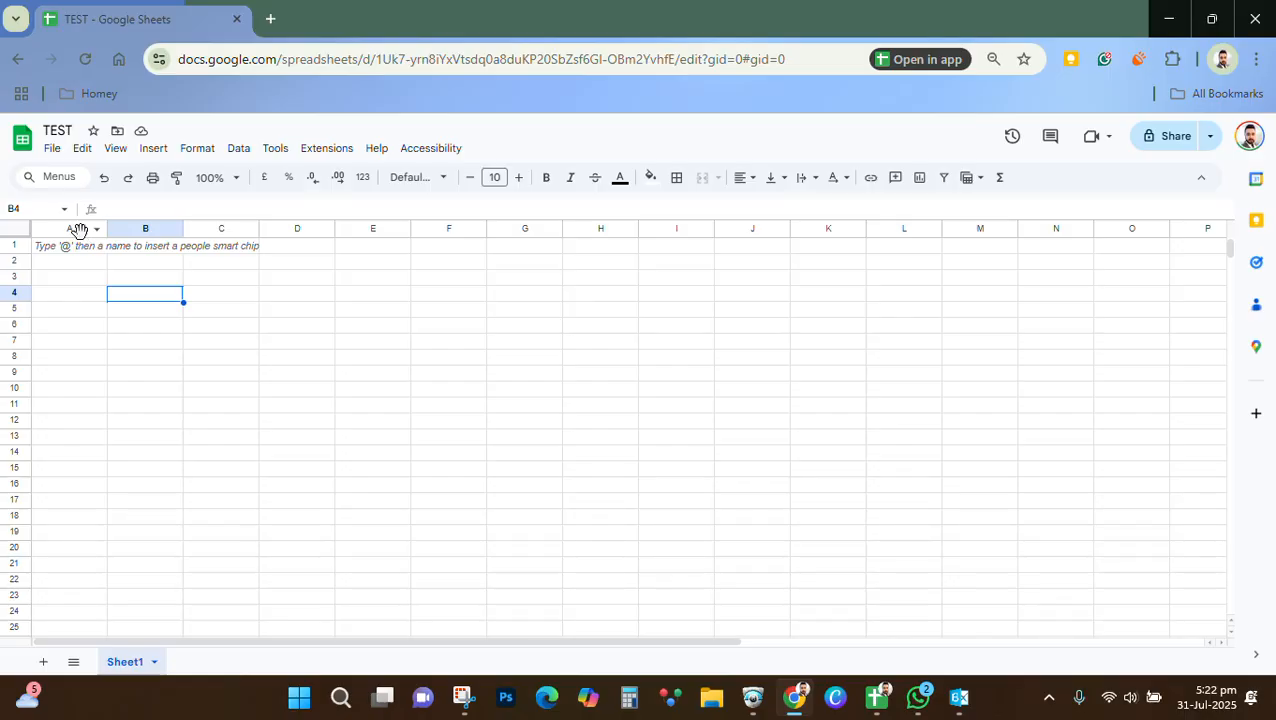
Widen column A well beyond its neighbours and narrow it back to slightly wider than the other columns
{"action": "left_click", "coordinate": [77, 232]}
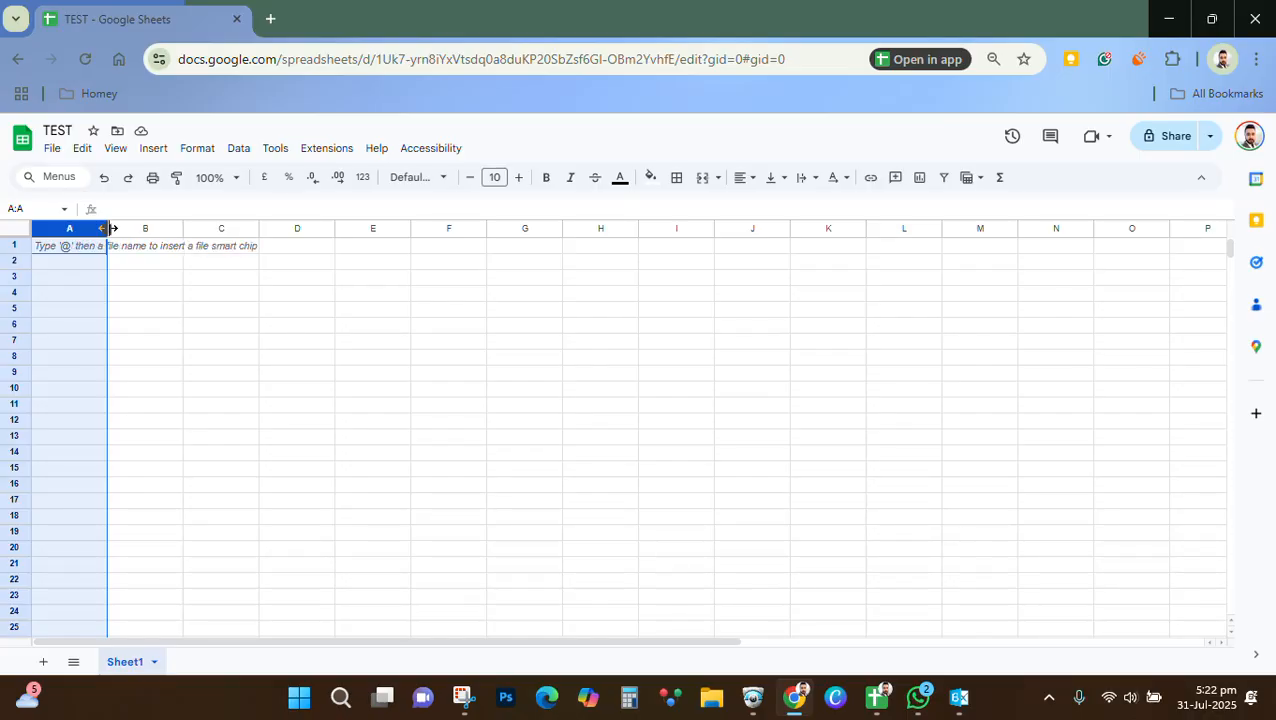
{"action": "left_click_drag", "start_coordinate": [110, 228], "coordinate": [181, 330]}
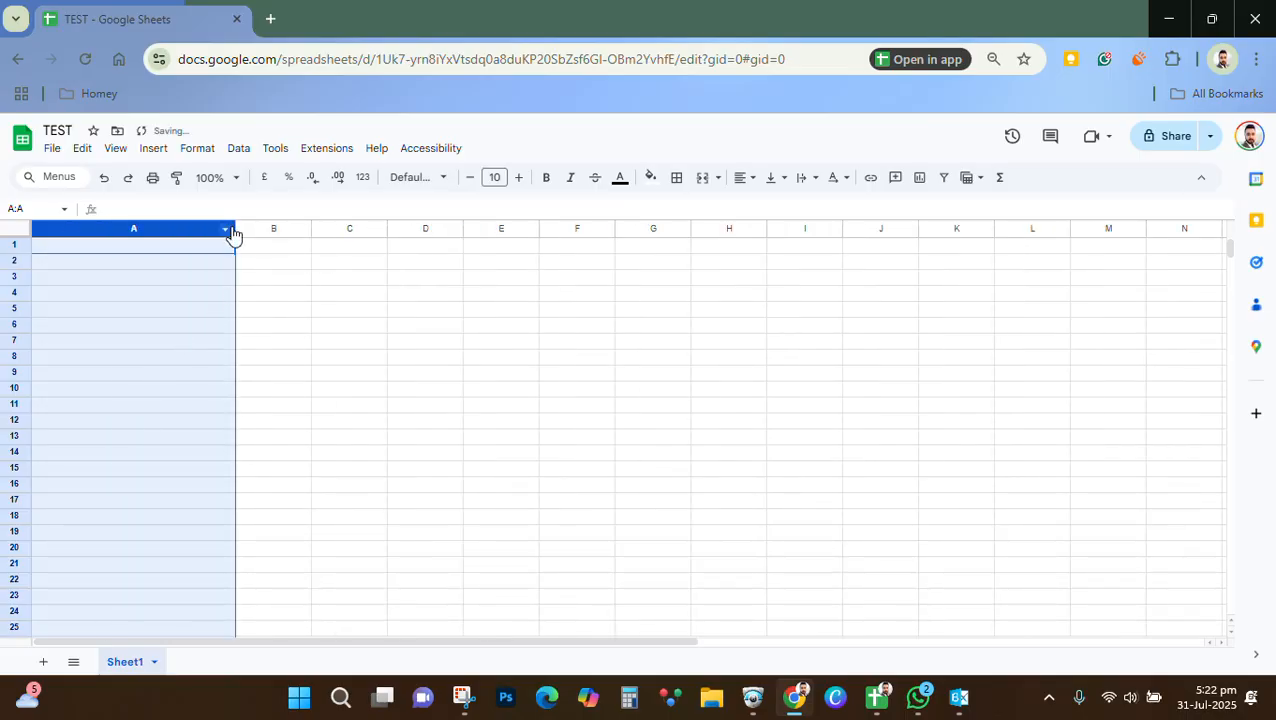
{"action": "left_click_drag", "start_coordinate": [235, 232], "coordinate": [116, 250]}
{"action": "left_click", "coordinate": [352, 293]}
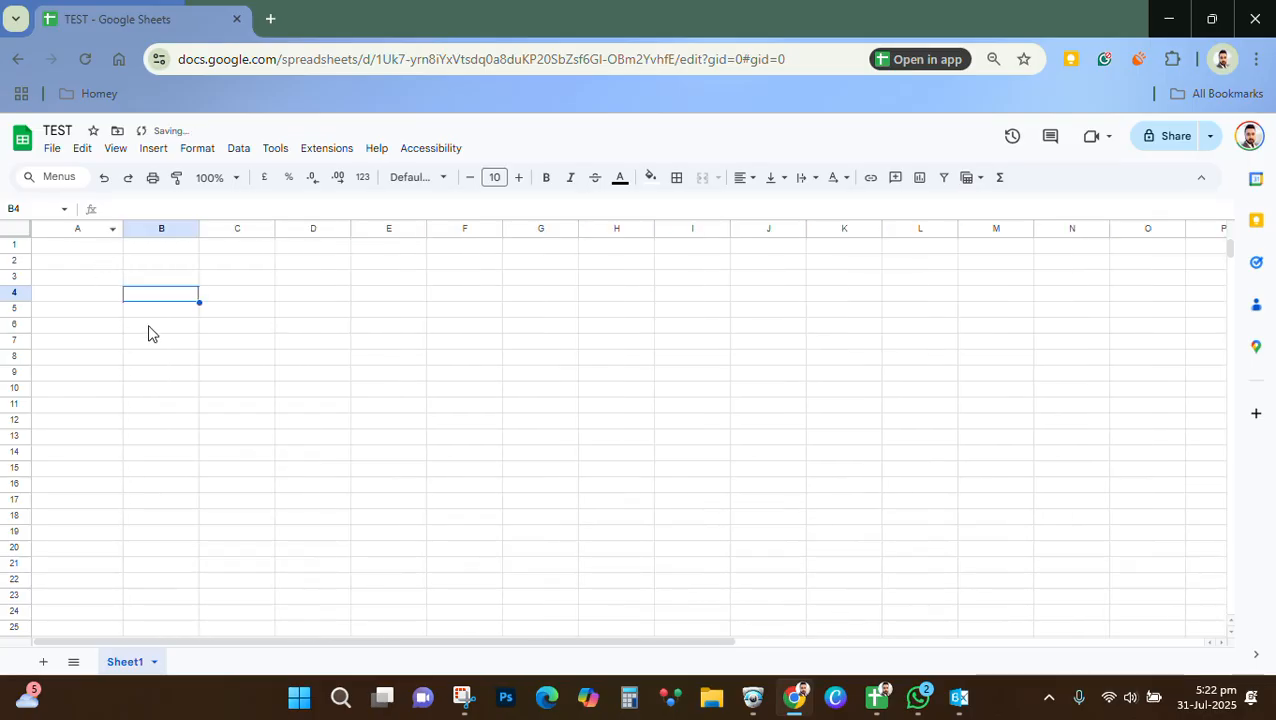
{"action": "left_click", "coordinate": [205, 327]}
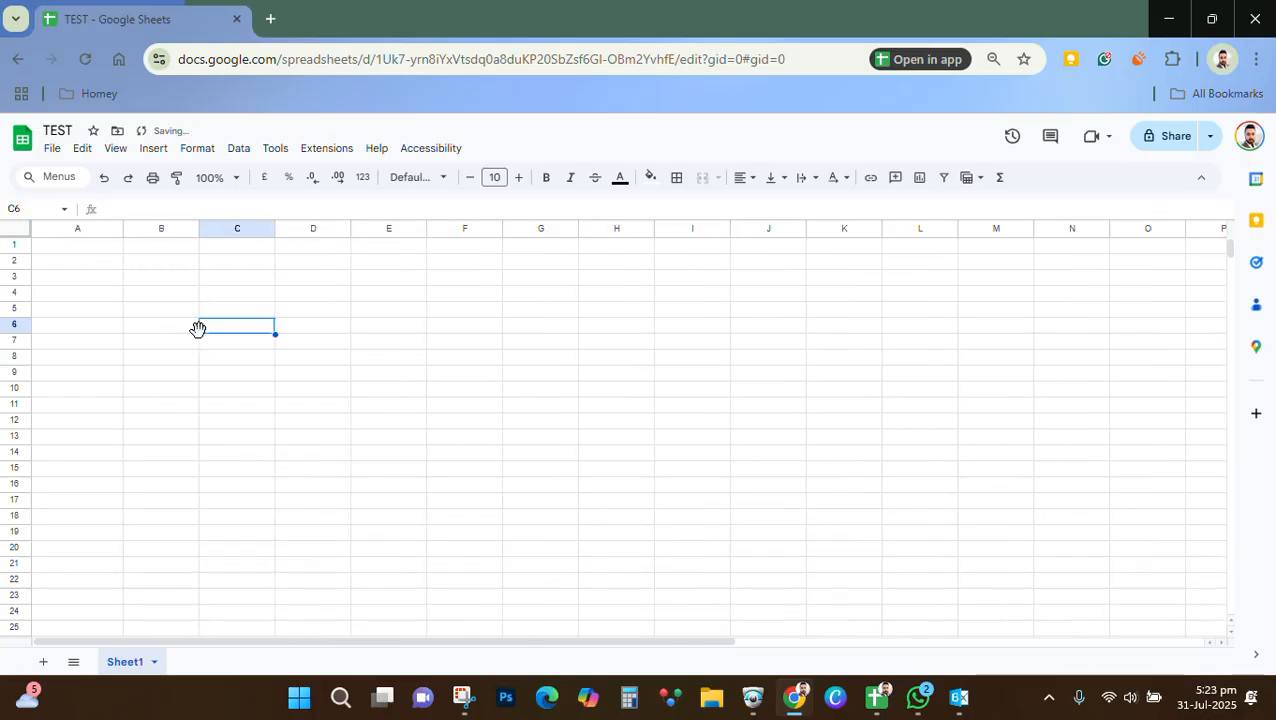
Increase the height of row 2 to several times that of the other rows
{"action": "left_click", "coordinate": [16, 262]}
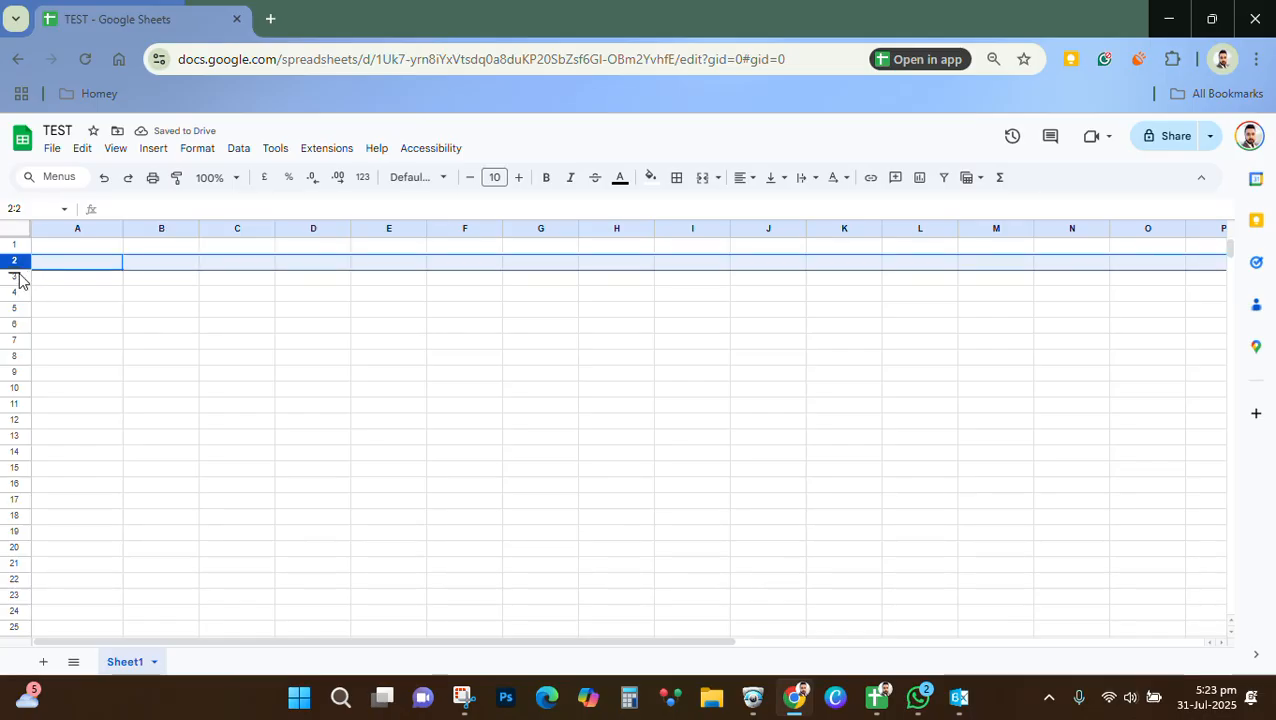
{"action": "left_click_drag", "start_coordinate": [15, 270], "coordinate": [17, 330]}
{"action": "left_click", "coordinate": [116, 390]}
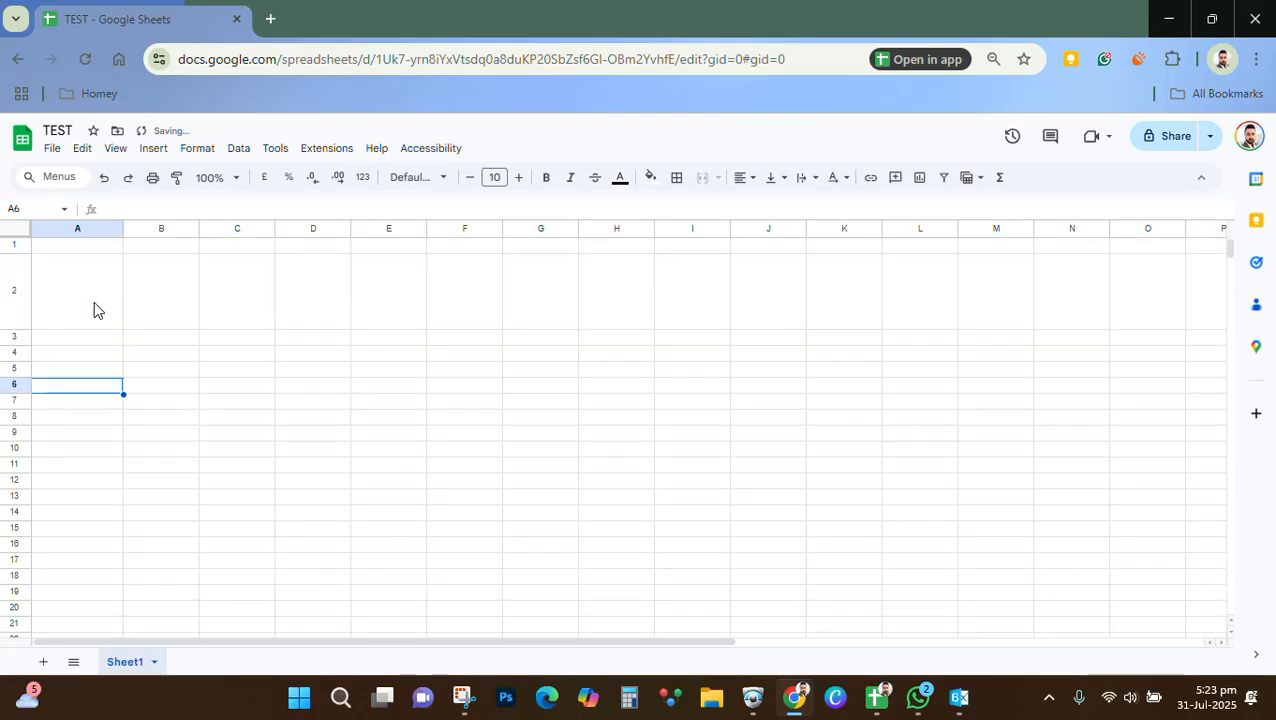
{"action": "left_click", "coordinate": [146, 312]}
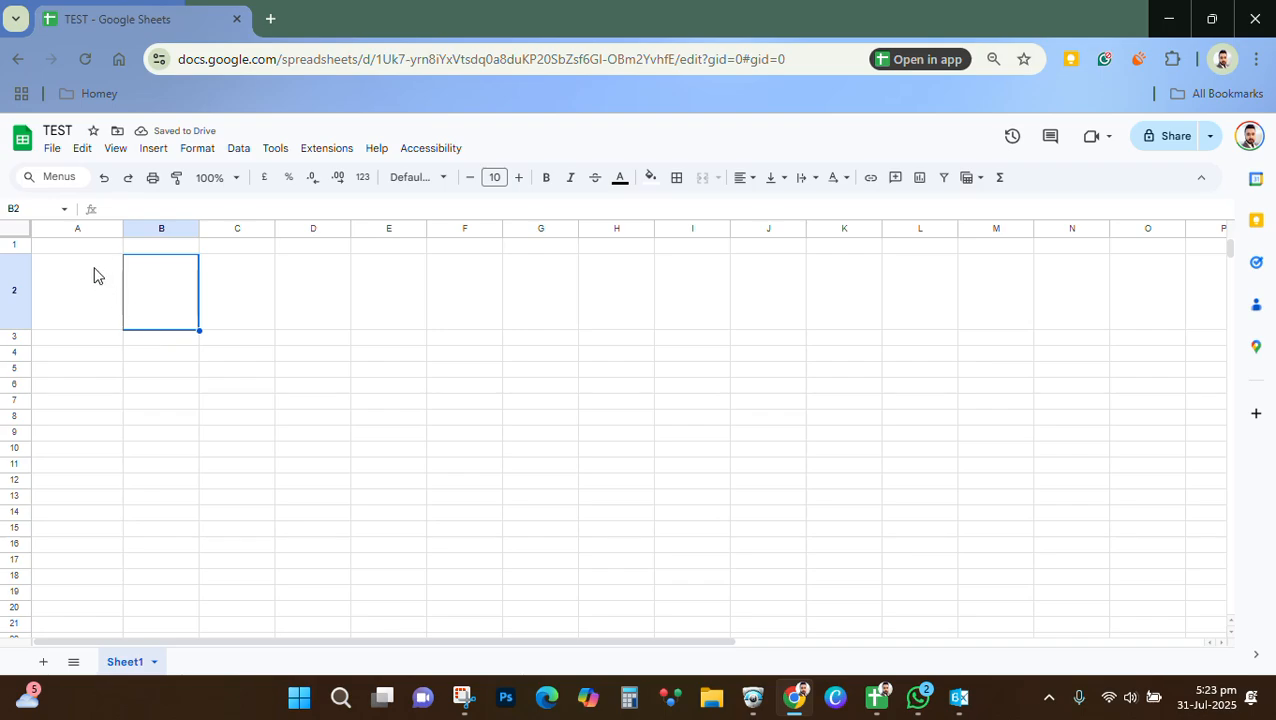
Select the whole sheet and widen all columns equally by about half of column A's width
{"action": "left_click", "coordinate": [25, 237]}
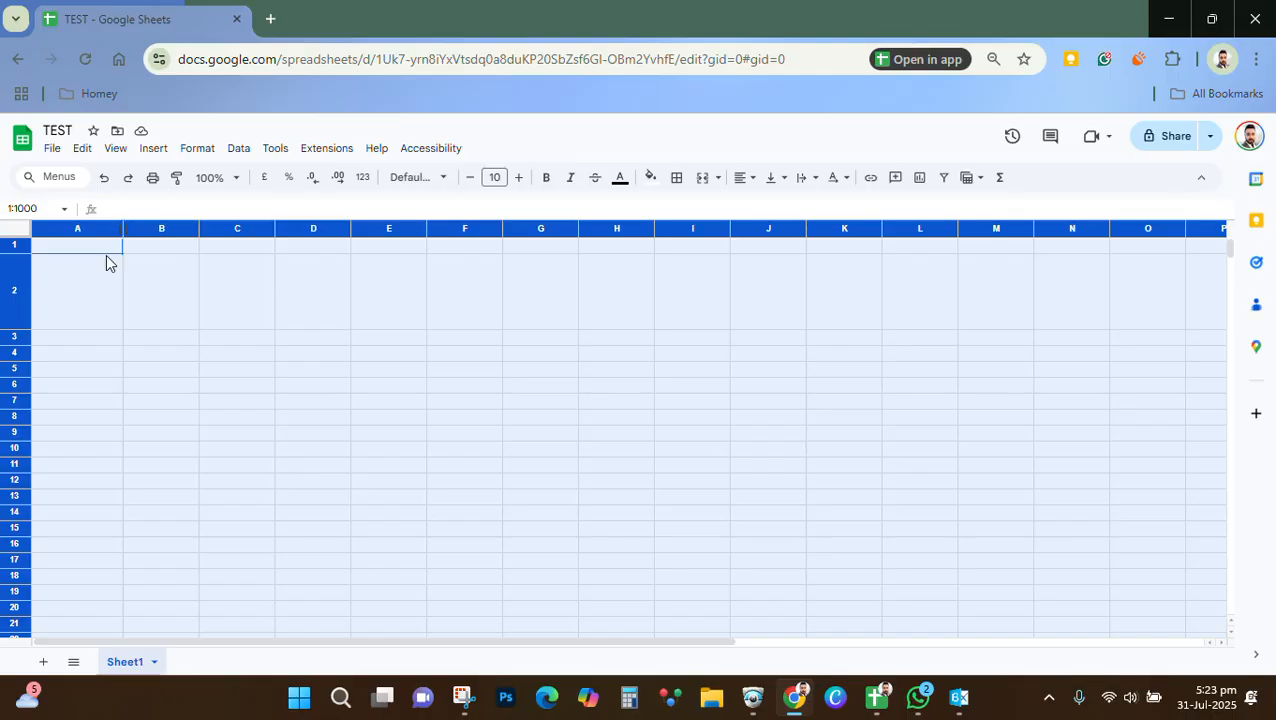
{"action": "left_click_drag", "start_coordinate": [124, 228], "coordinate": [167, 240]}
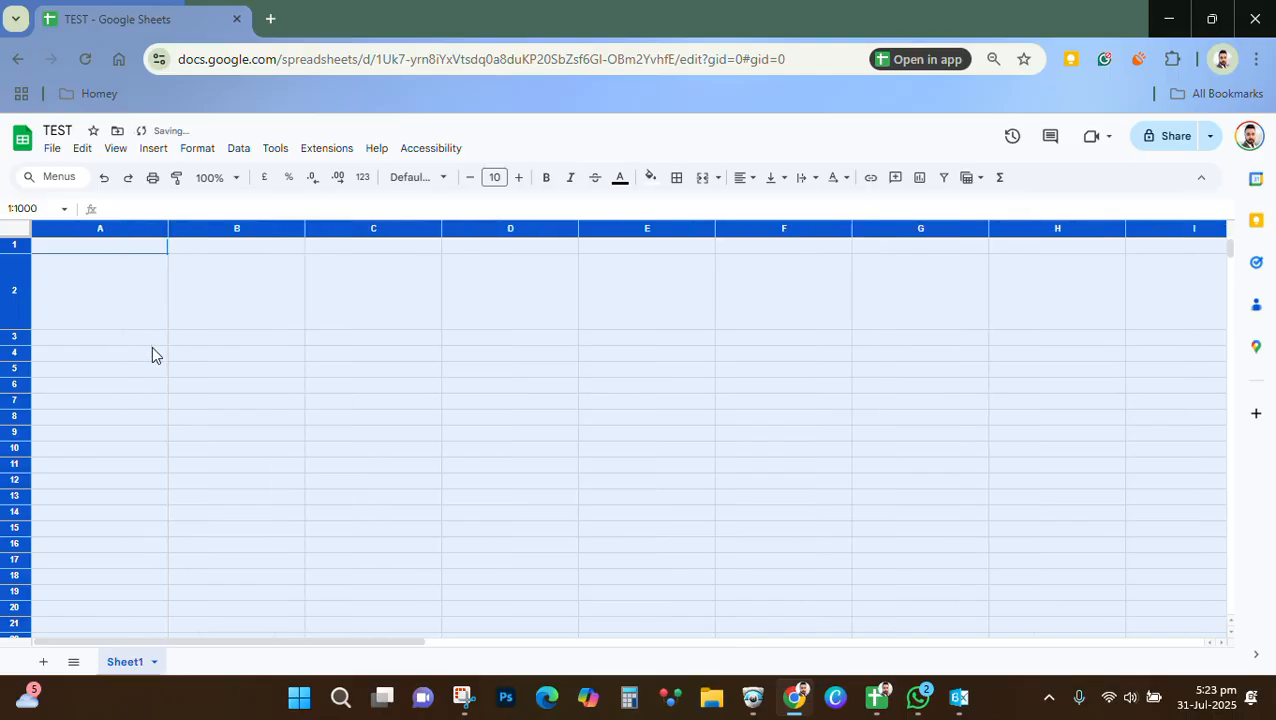
{"action": "left_click", "coordinate": [150, 294]}
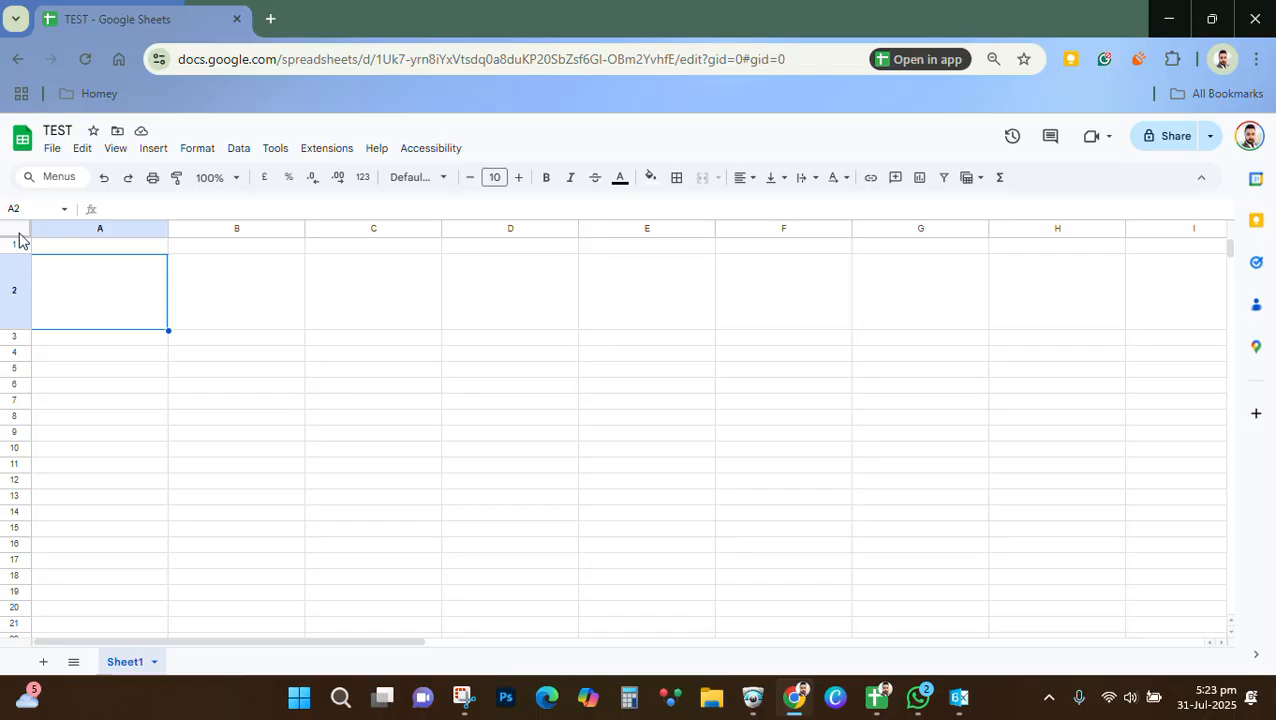
Select the whole sheet and give all rows the same height, somewhat shorter than the tall row 2
{"action": "key", "text": "ctrl+a"}
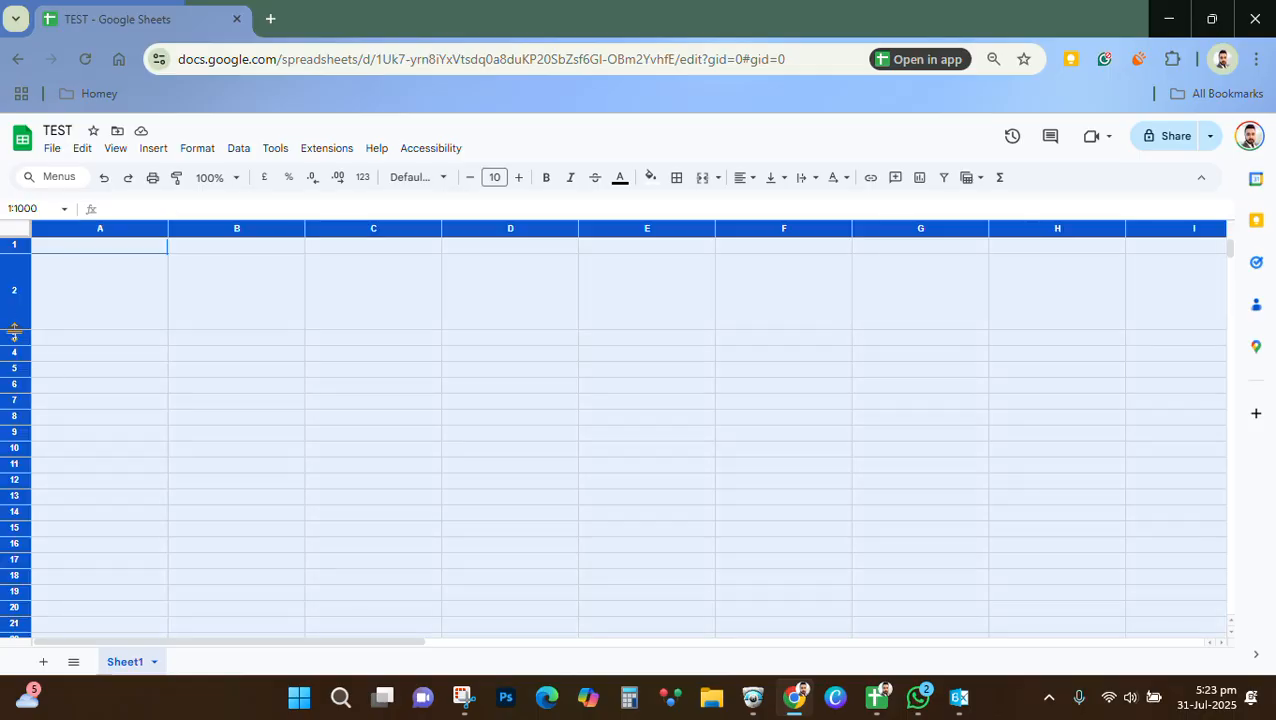
{"action": "left_click_drag", "start_coordinate": [14, 328], "coordinate": [14, 307]}
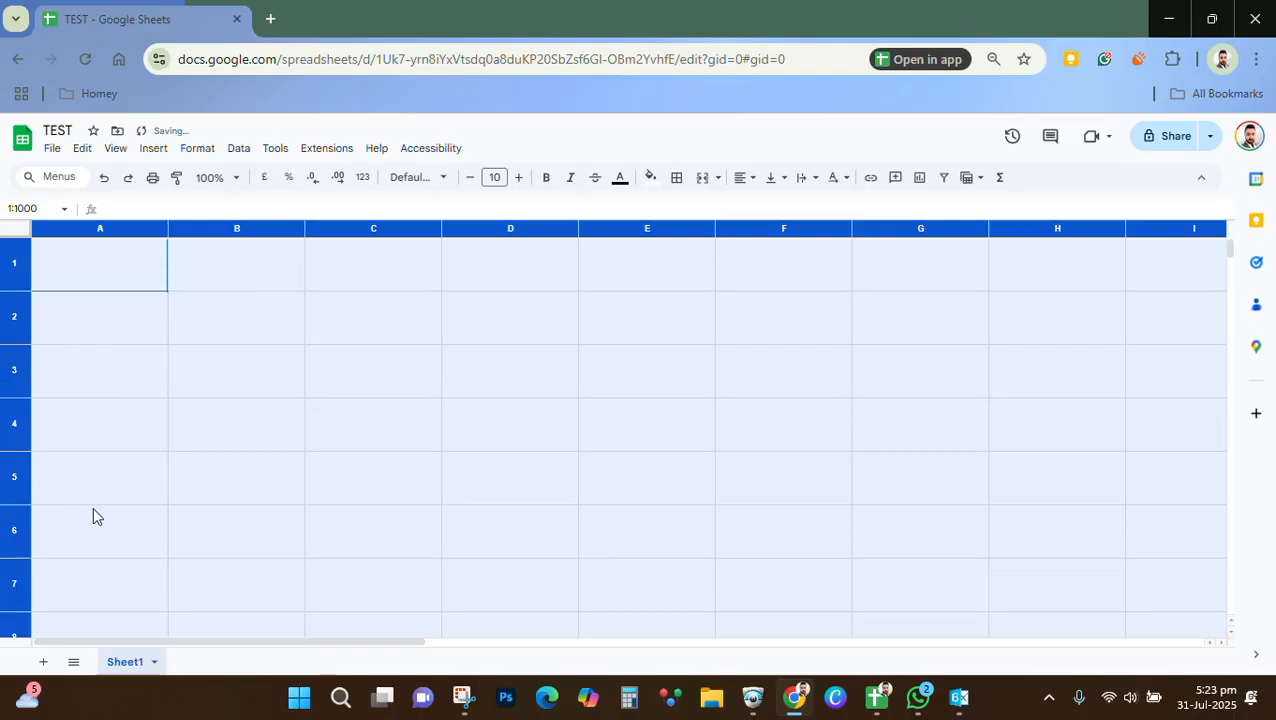
{"action": "left_click", "coordinate": [98, 472]}
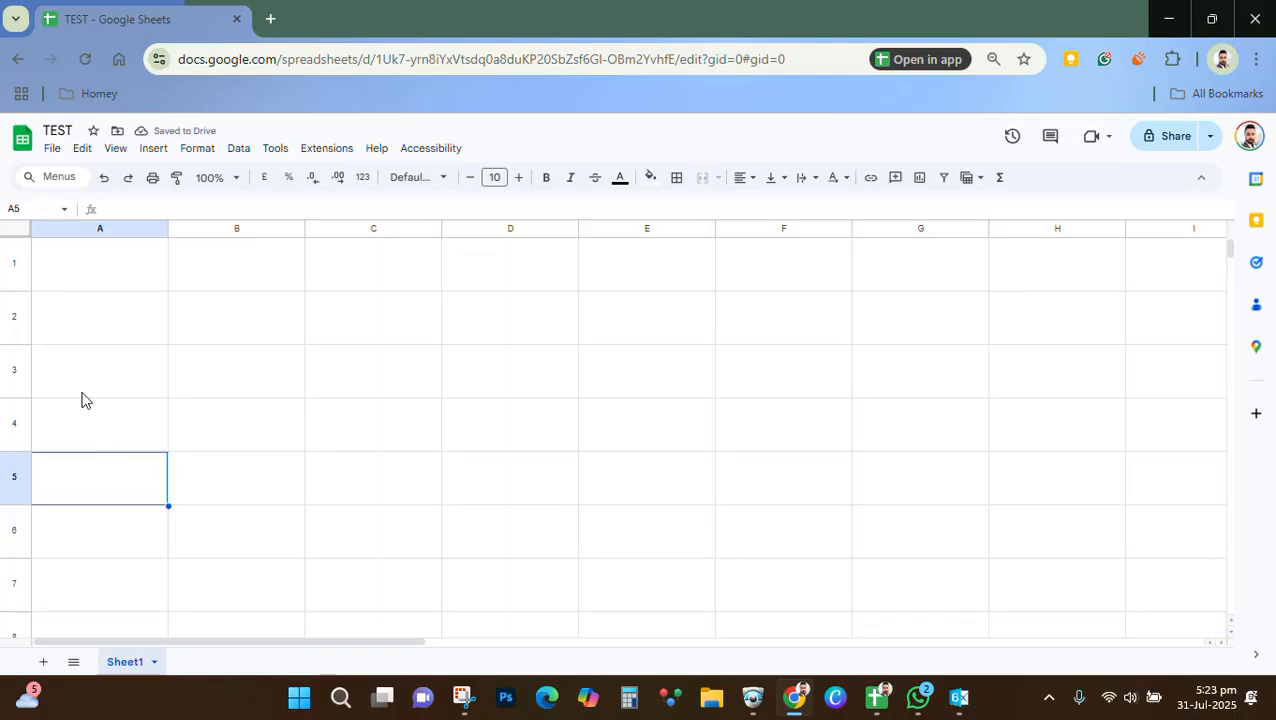
Select the whole sheet, reduce all row heights to about half and narrow all columns by about a quarter
{"action": "left_click", "coordinate": [16, 235]}
{"action": "left_click_drag", "start_coordinate": [18, 291], "coordinate": [18, 262]}
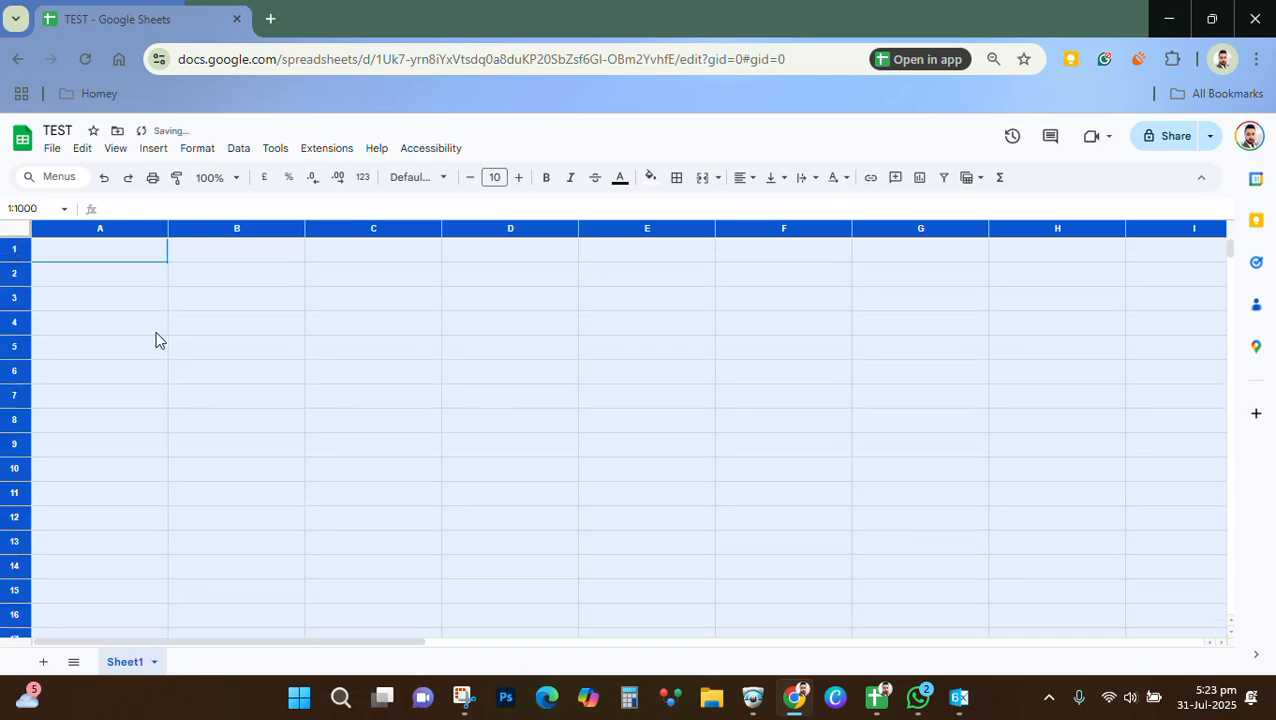
{"action": "left_click_drag", "start_coordinate": [168, 226], "coordinate": [128, 247]}
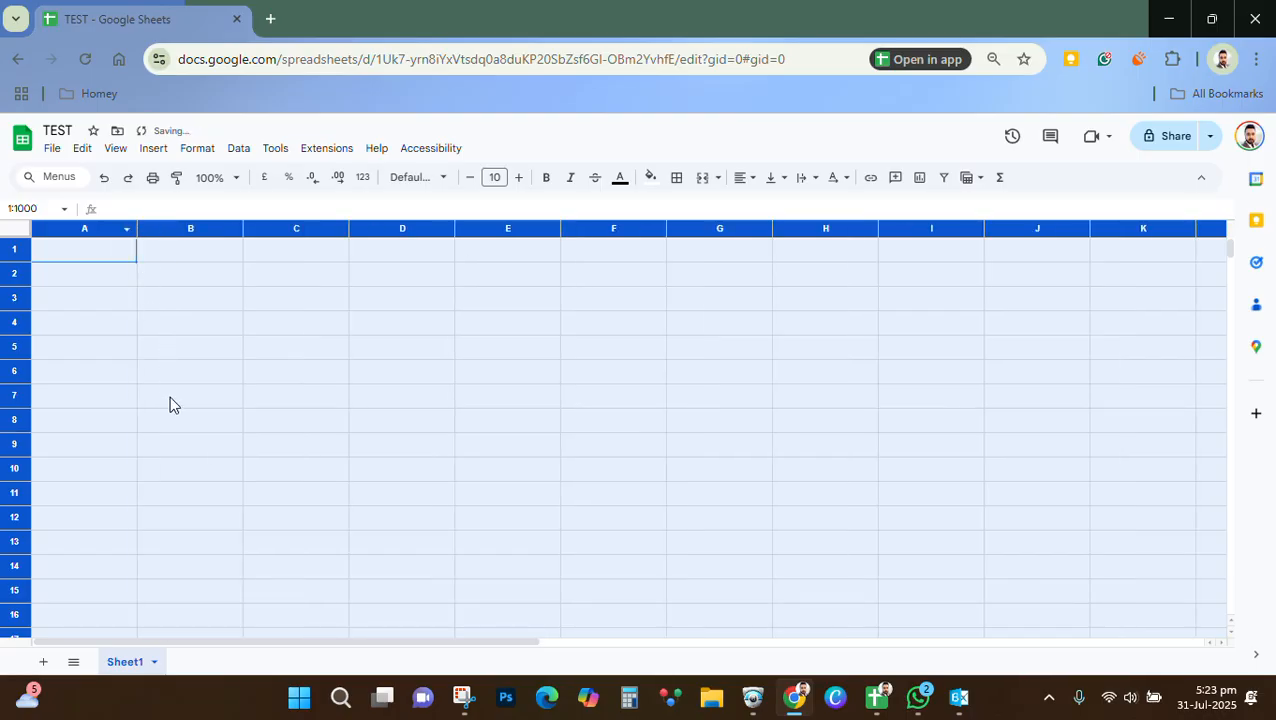
{"action": "left_click", "coordinate": [198, 314]}
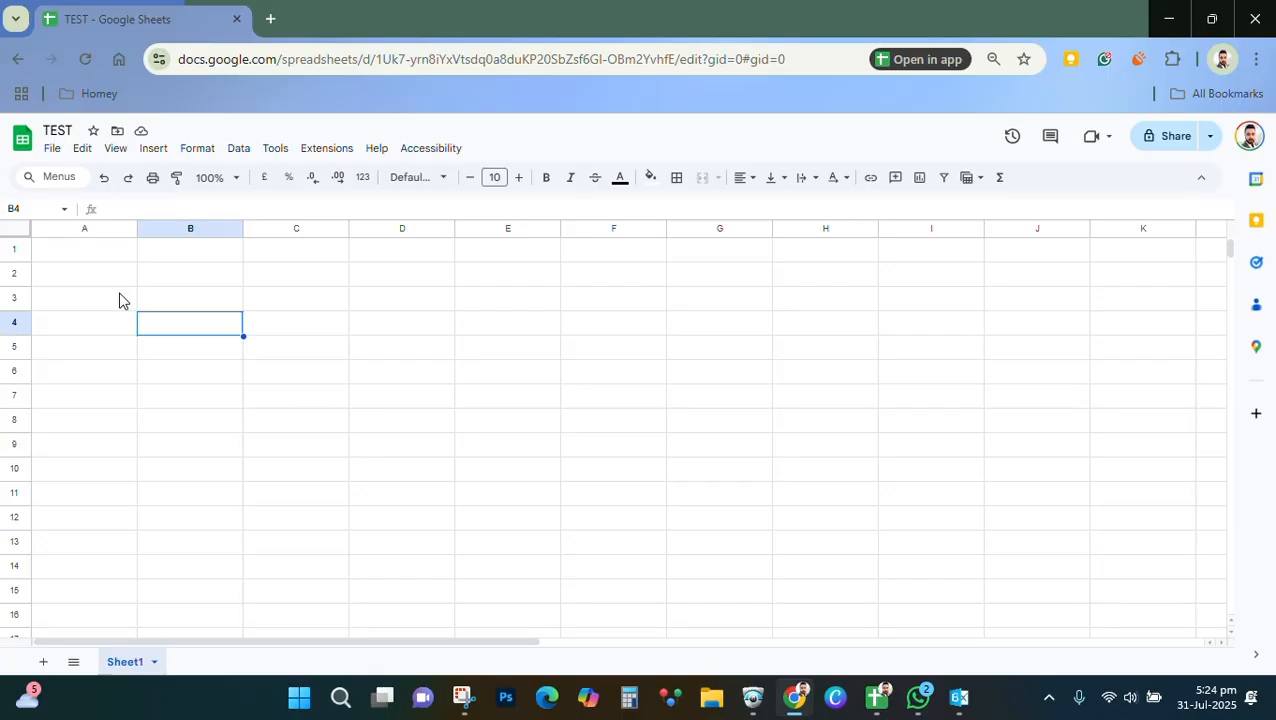
{"action": "key", "text": "Return"}
{"action": "key", "text": "Up"}
{"action": "key", "text": "Up"}
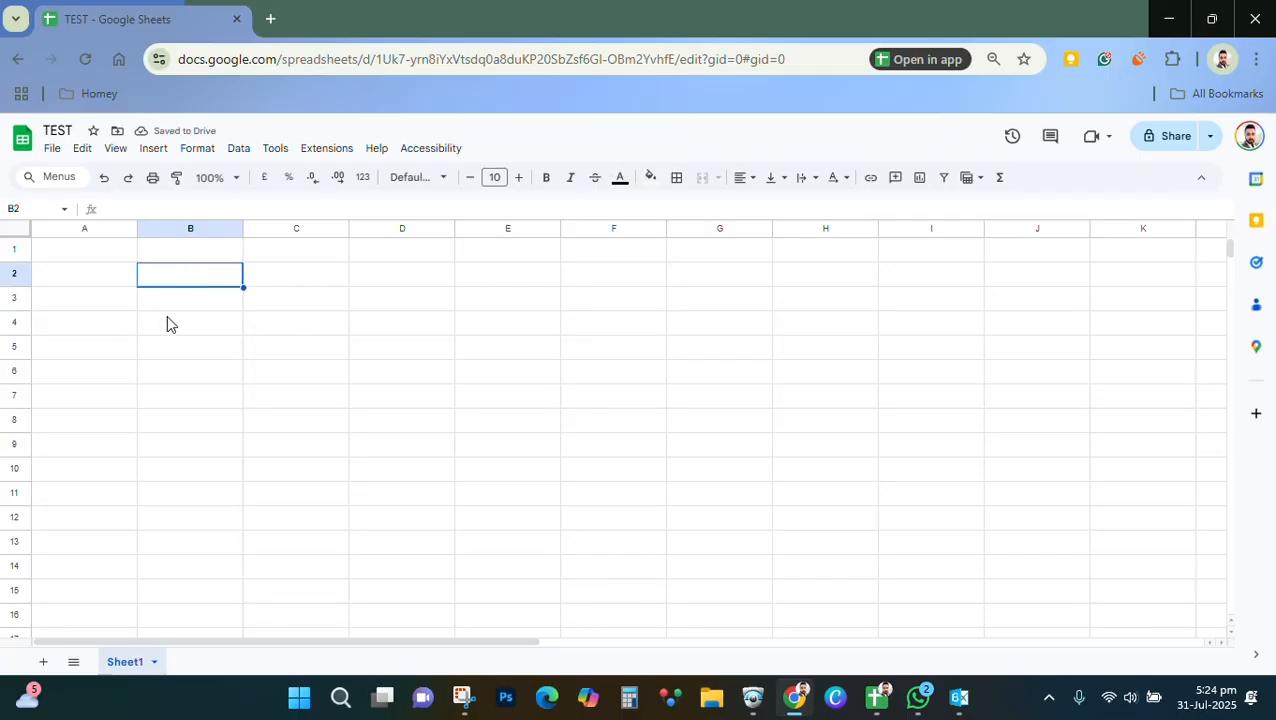
{"action": "left_click", "coordinate": [112, 278]}
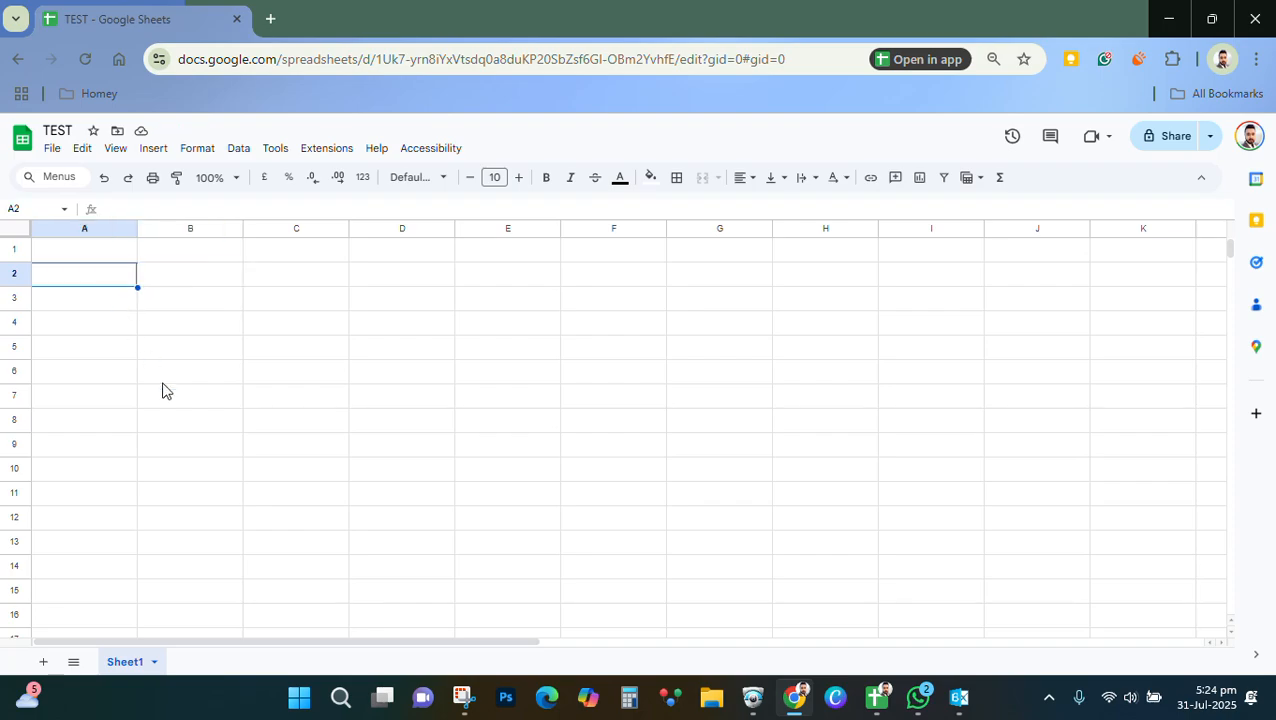
{"action": "left_click", "coordinate": [117, 320]}
{"action": "left_click", "coordinate": [111, 280]}
{"action": "double_click", "coordinate": [111, 280]}
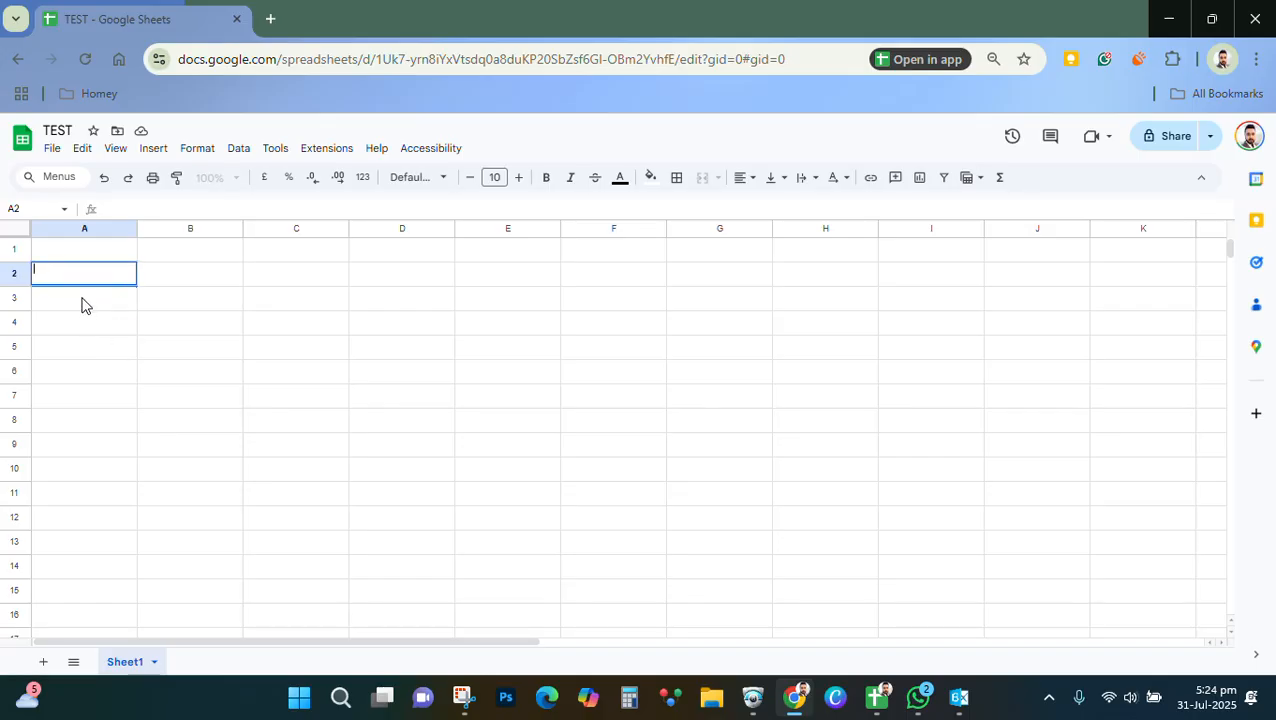
{"action": "left_click", "coordinate": [100, 294]}
Enter the header "S No" in cell A2
{"action": "left_click", "coordinate": [117, 280]}
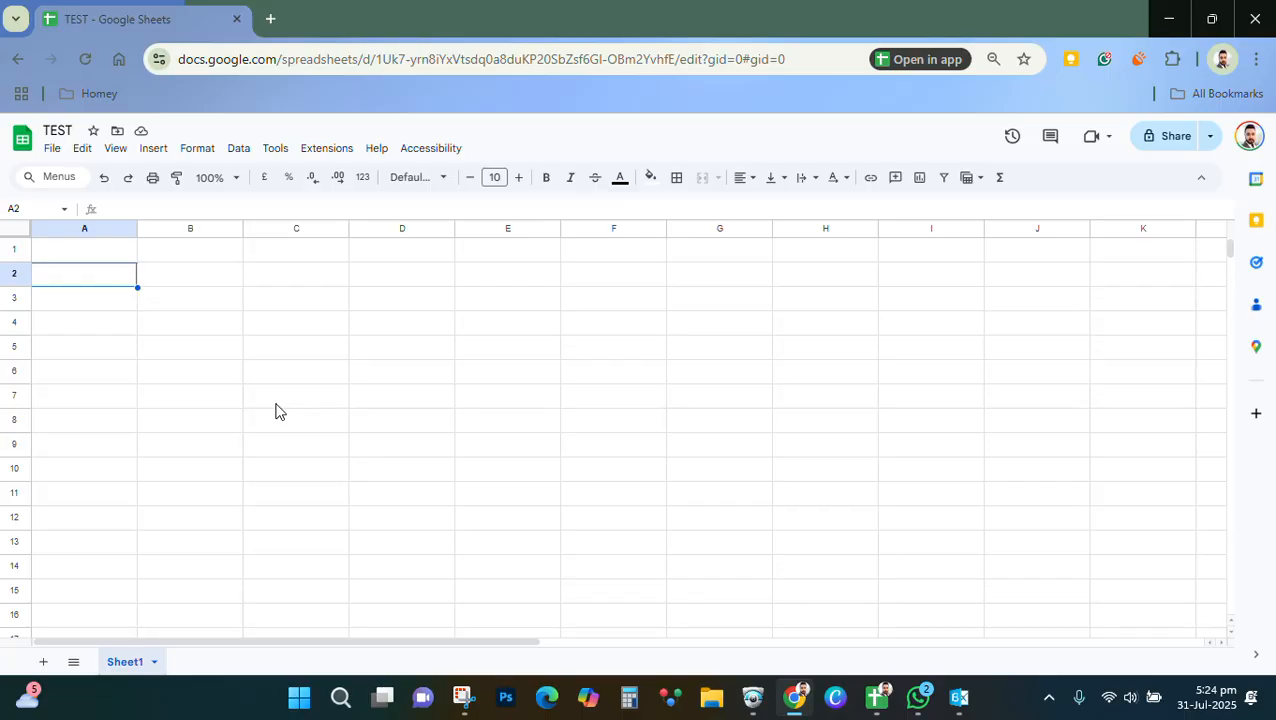
{"action": "type", "text": "S N"}
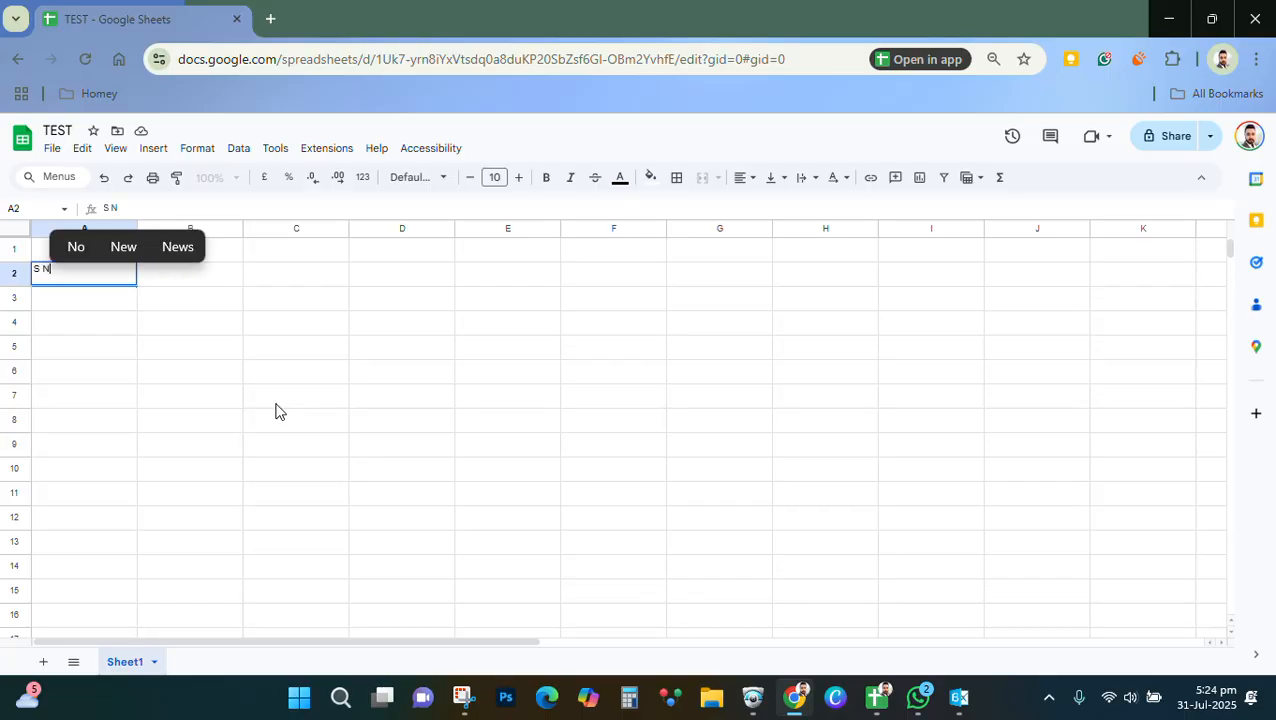
{"action": "type", "text": "o"}
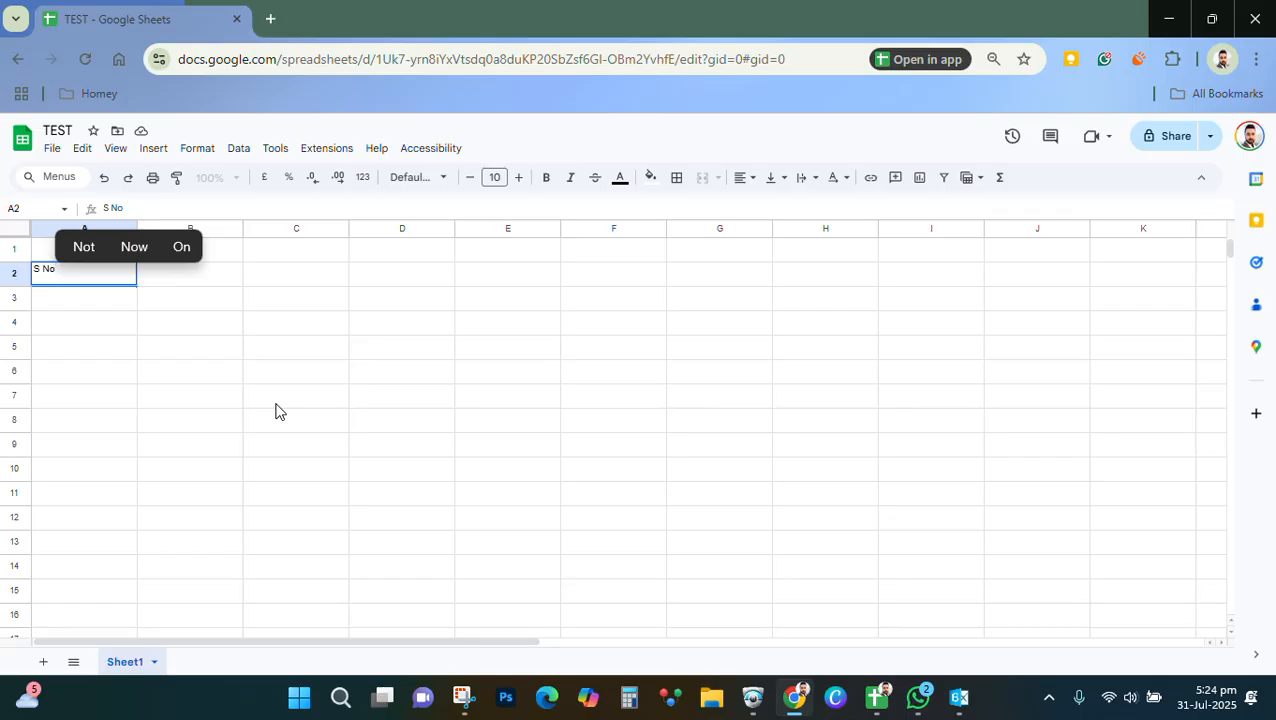
{"action": "left_click", "coordinate": [150, 303]}
{"action": "left_click", "coordinate": [110, 280]}
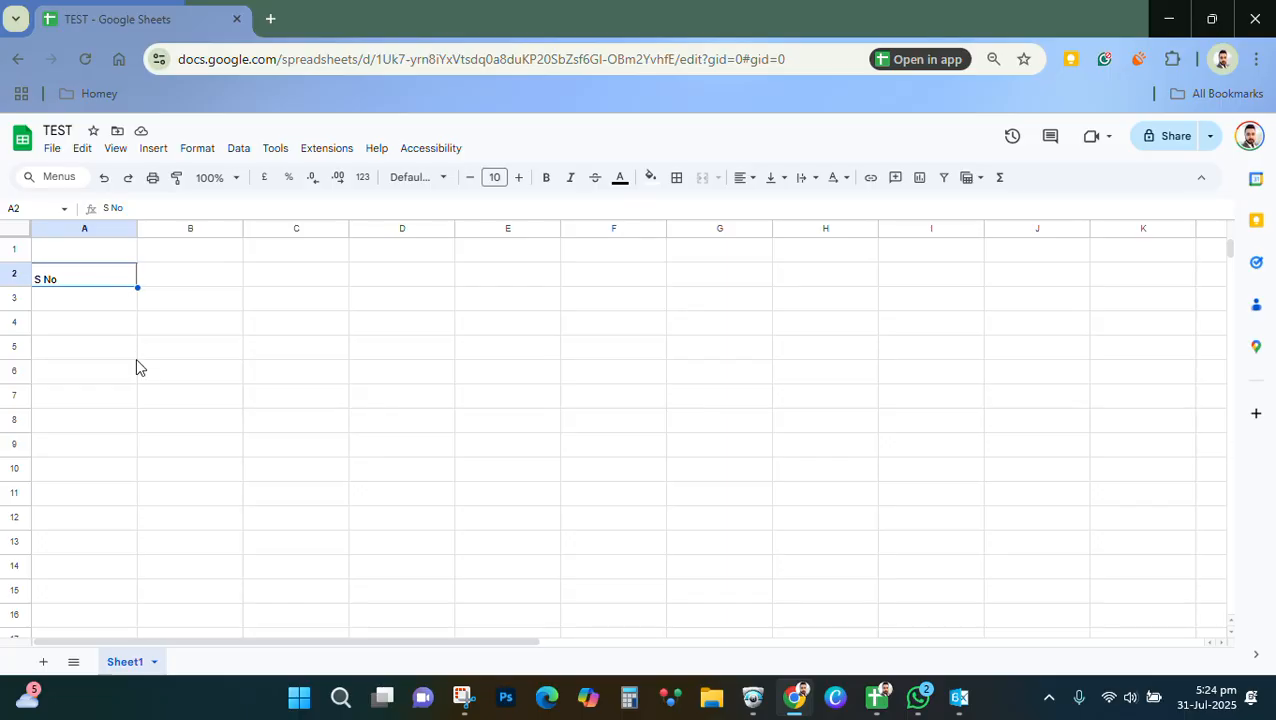
Enter the header "Student Name" in cell B2
{"action": "left_click", "coordinate": [118, 303]}
{"action": "left_click", "coordinate": [166, 284]}
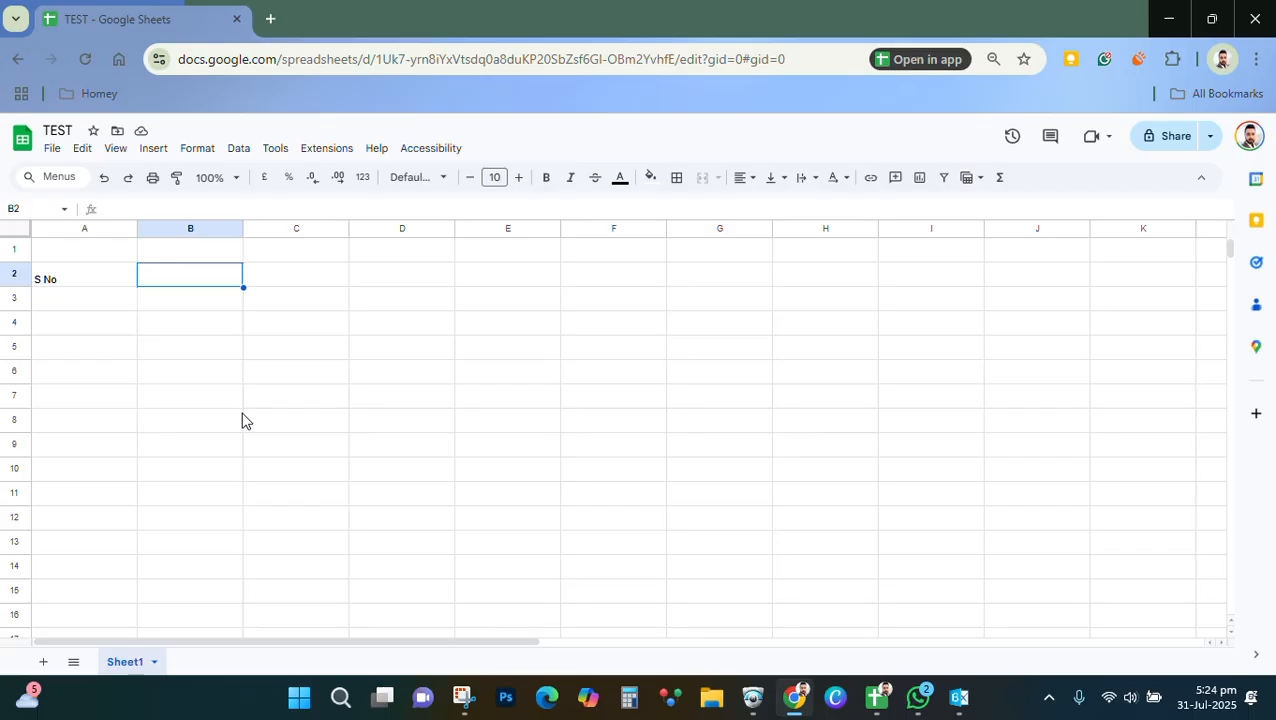
{"action": "type", "text": "Studen"}
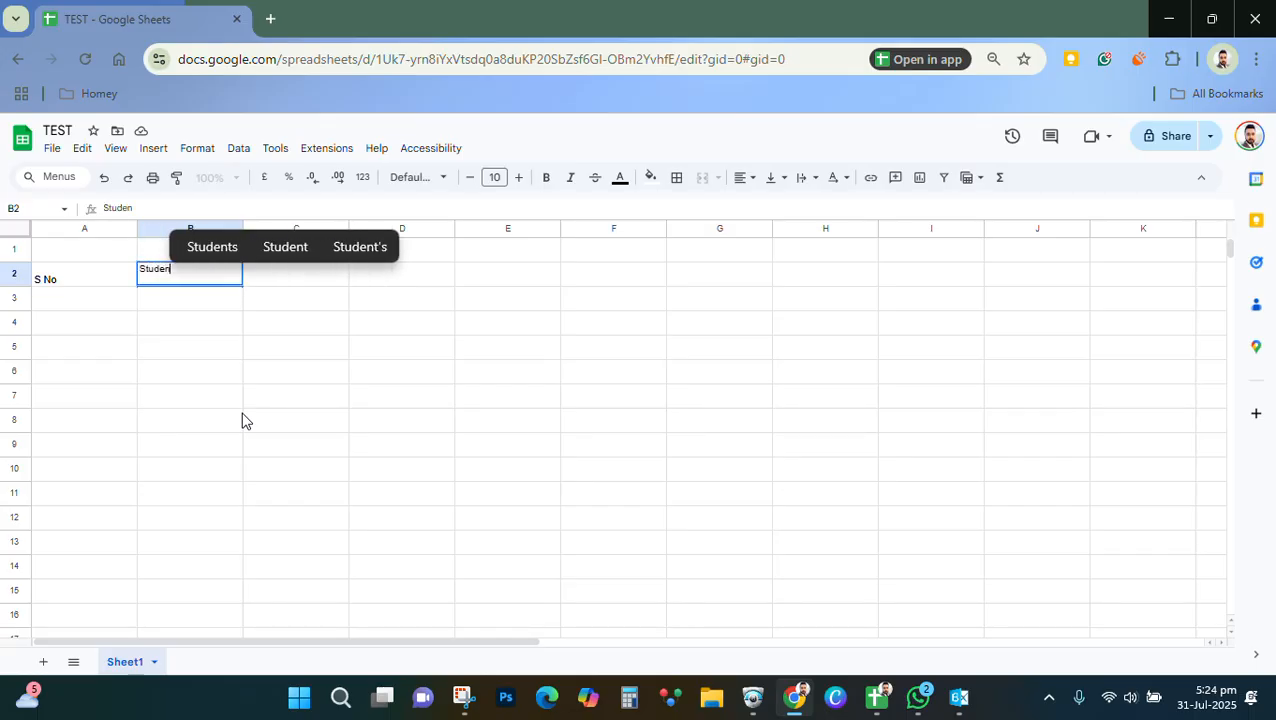
{"action": "type", "text": "t Name"}
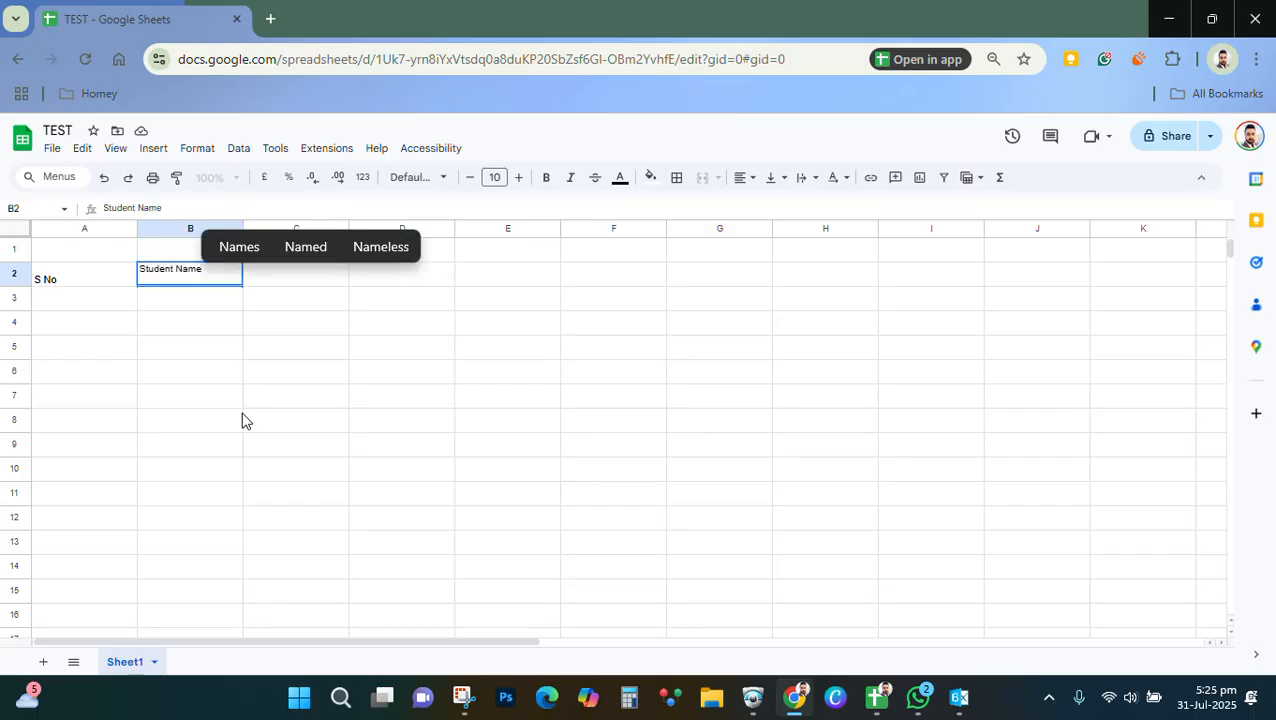
{"action": "key", "text": "Return"}
{"action": "key", "text": "Right"}
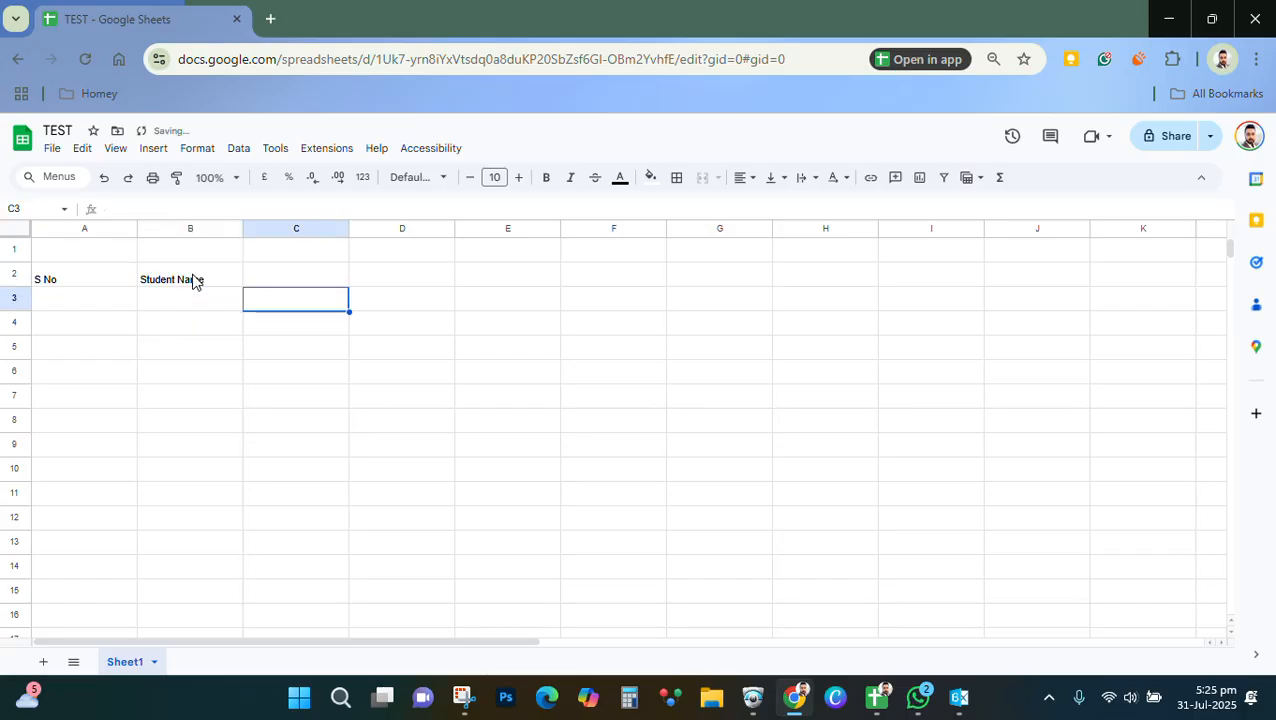
{"action": "left_click", "coordinate": [196, 281]}
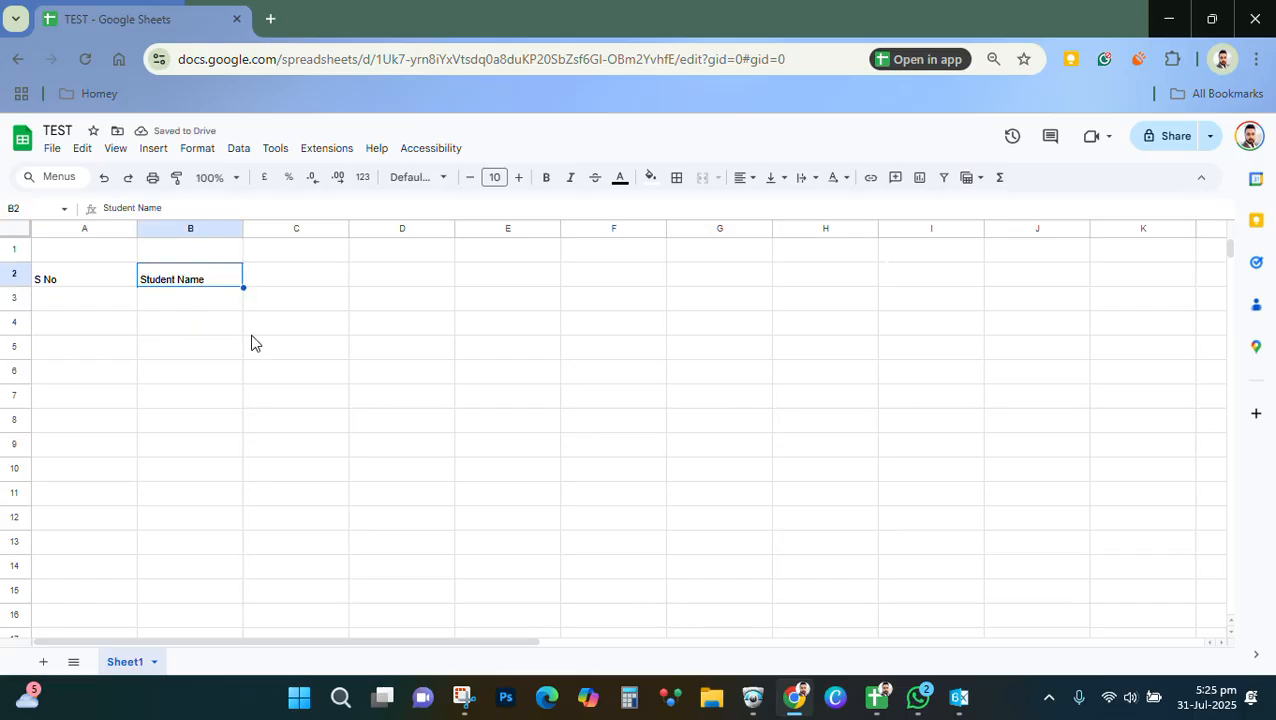
Overwrite the header in cell B2 with "s", clear the cell and undo these changes
{"action": "left_click", "coordinate": [200, 318]}
{"action": "left_click", "coordinate": [214, 282]}
{"action": "type", "text": "s"}
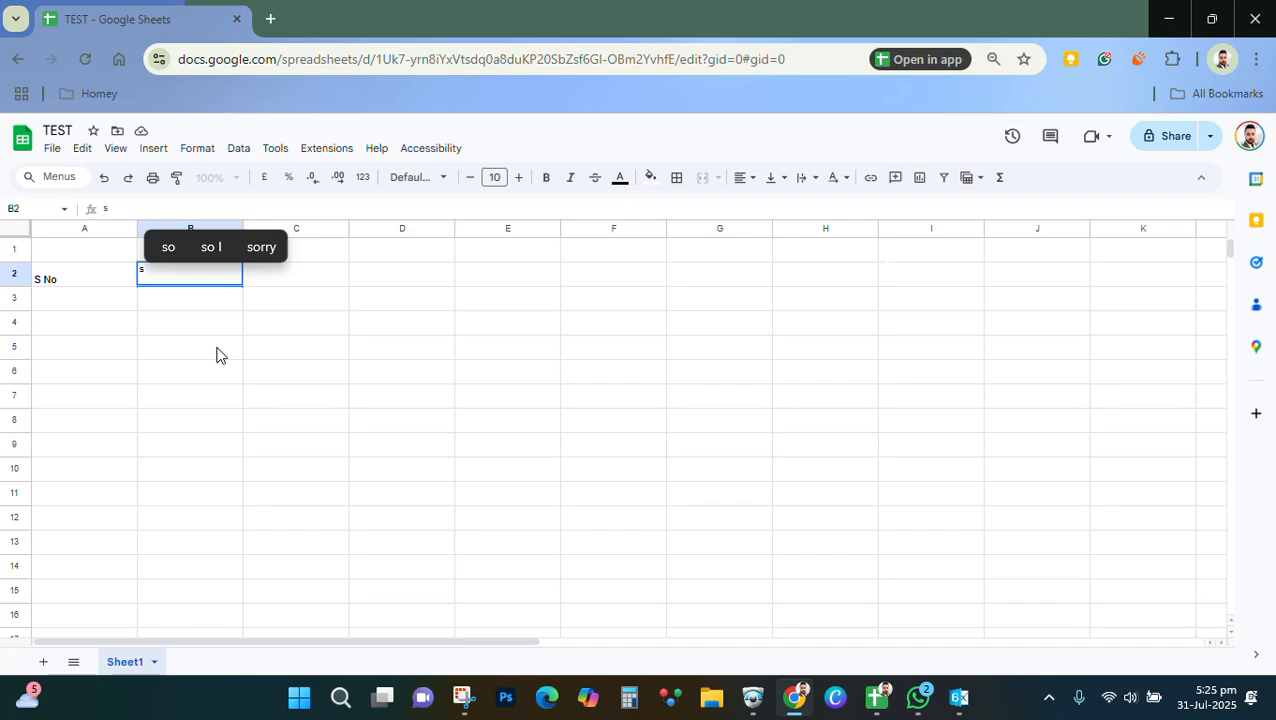
{"action": "left_click", "coordinate": [219, 353]}
{"action": "left_click", "coordinate": [200, 277]}
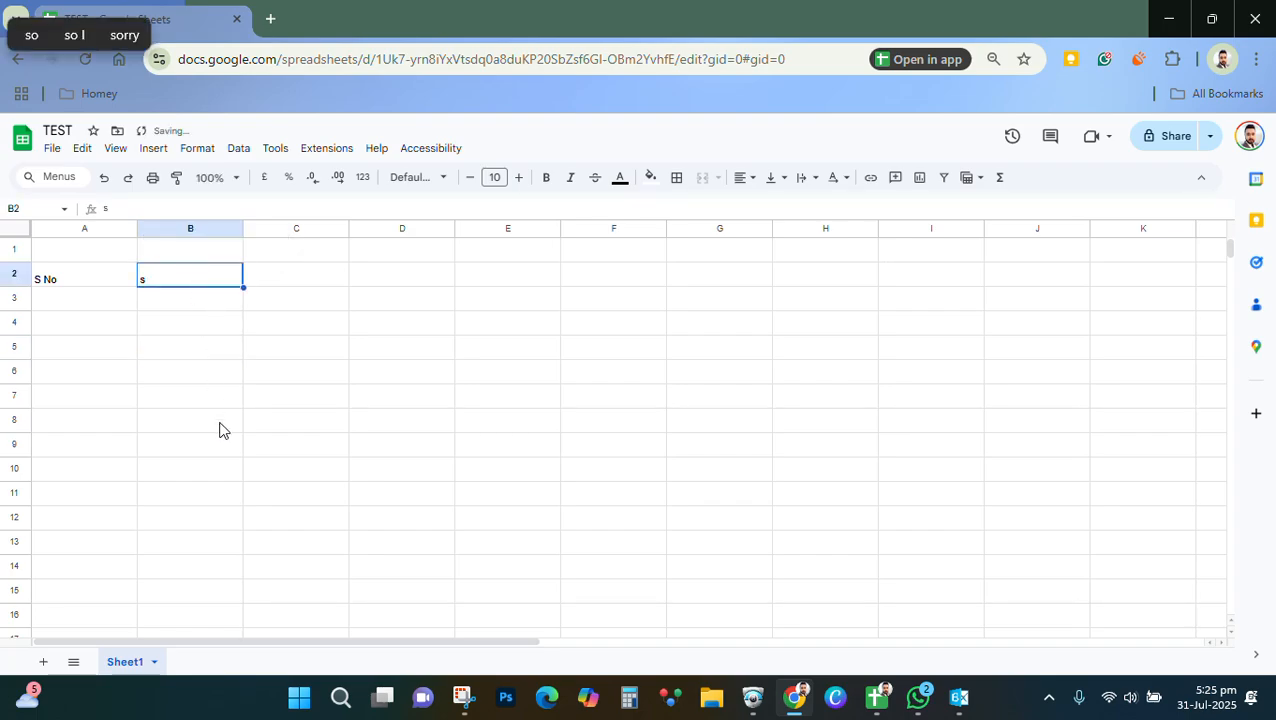
{"action": "key", "text": "Delete"}
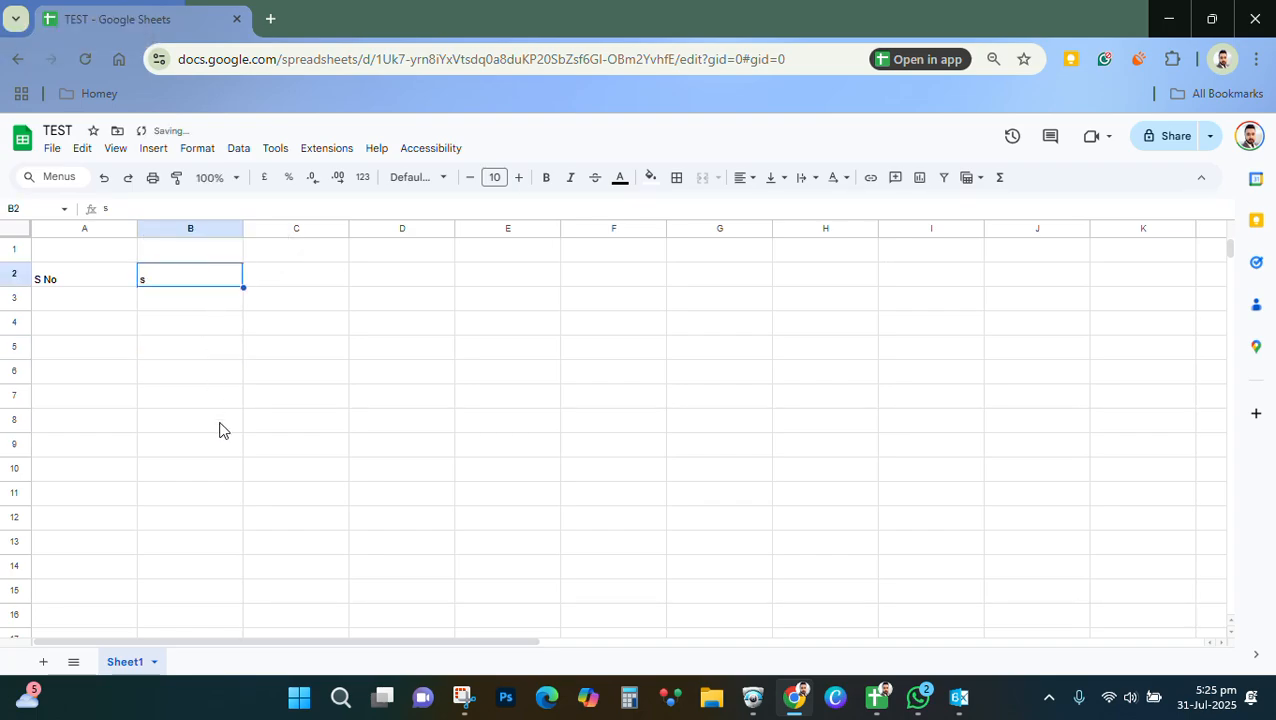
{"action": "key", "text": "ctrl+z"}
{"action": "left_click", "coordinate": [196, 322]}
{"action": "left_click", "coordinate": [187, 281]}
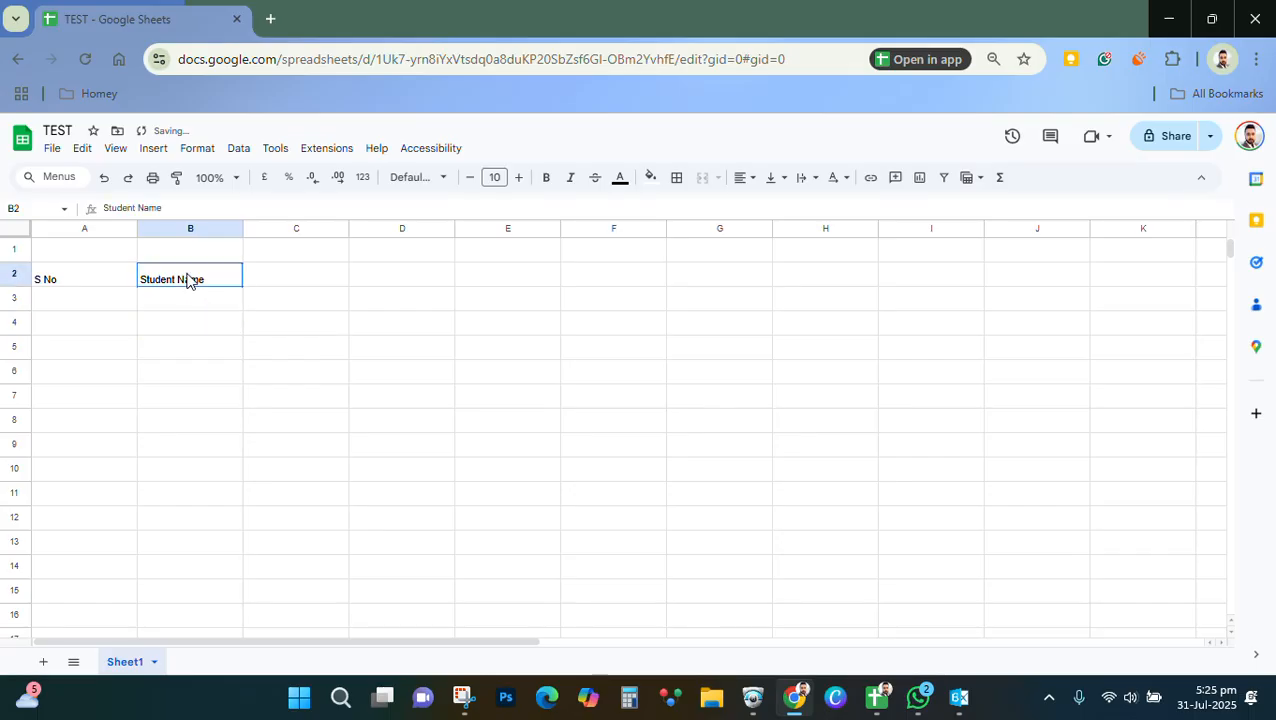
Edit the existing text in cell B2 in place so the header reads "Students"
{"action": "double_click", "coordinate": [186, 272]}
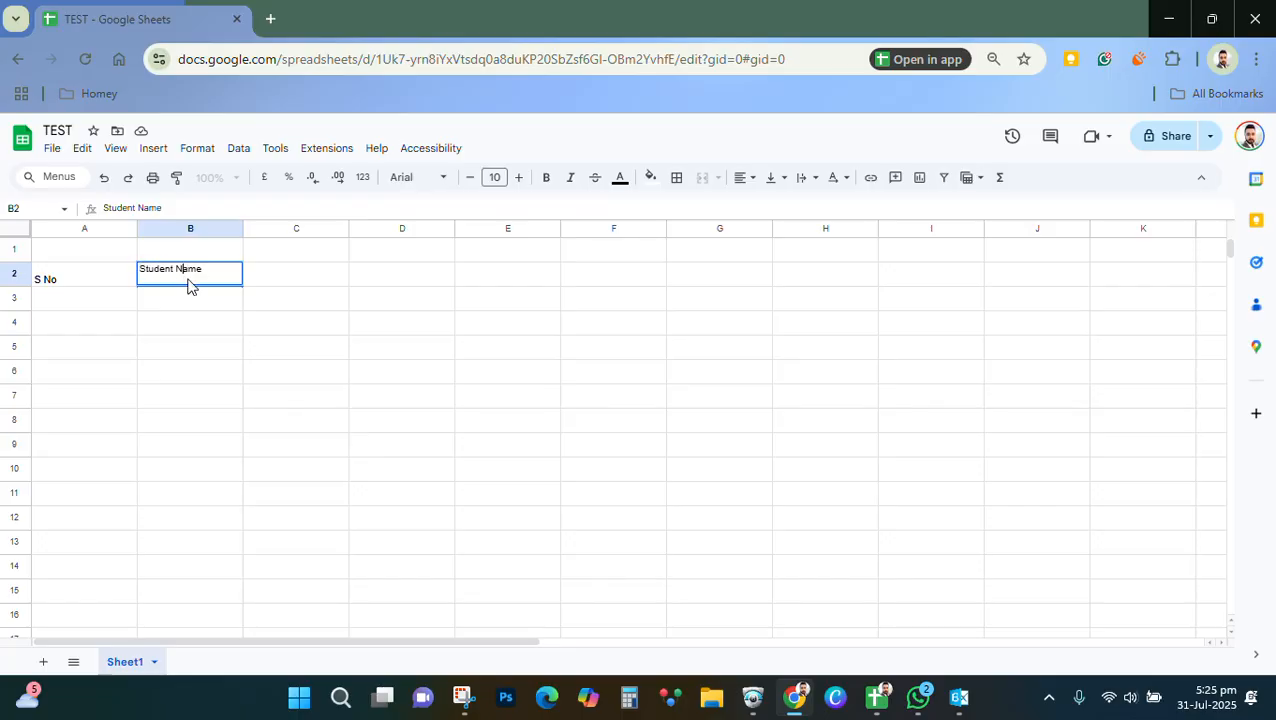
{"action": "left_click_drag", "start_coordinate": [174, 271], "coordinate": [239, 281]}
{"action": "key", "text": "BackSpace"}
{"action": "type", "text": "s"}
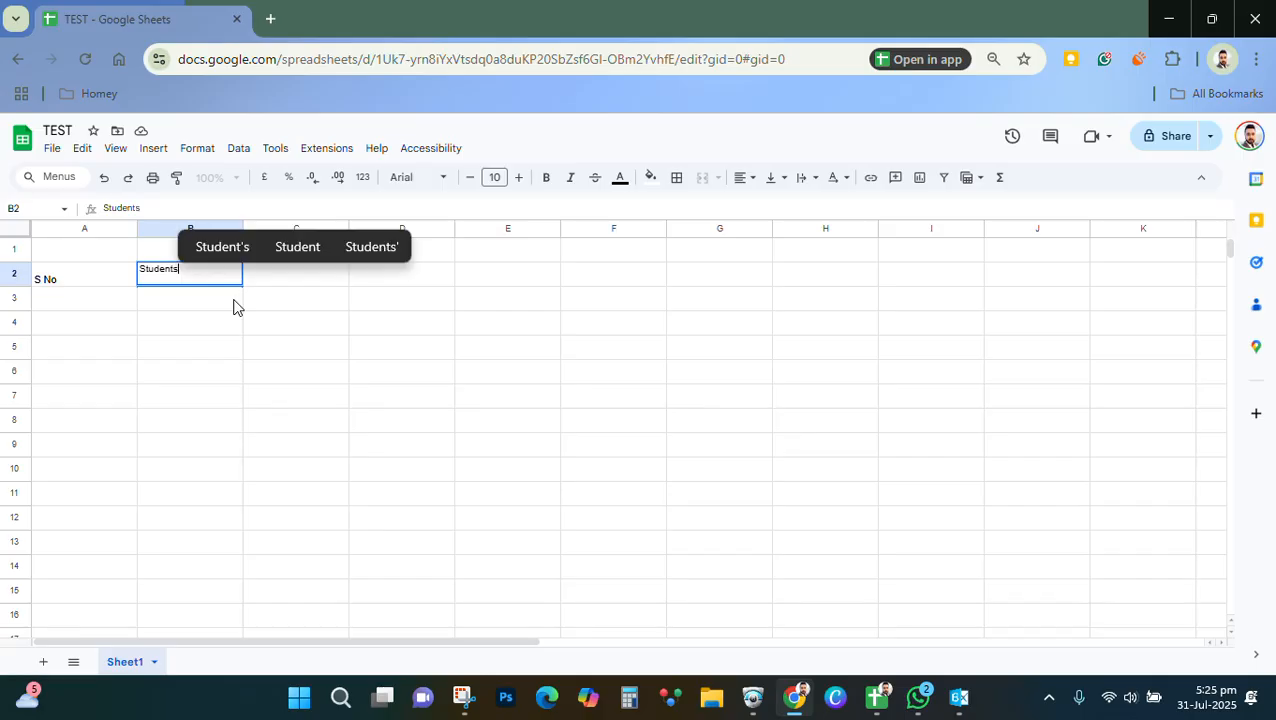
{"action": "type", "text": " Name"}
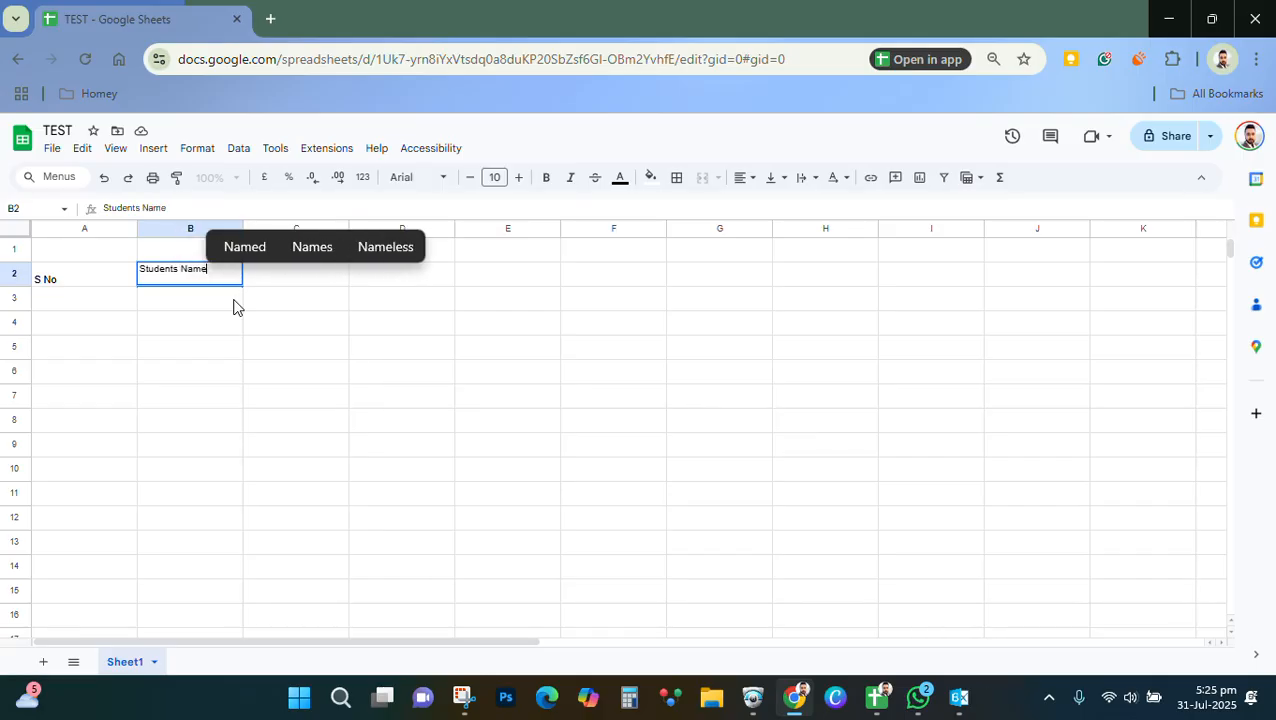
{"action": "key", "text": "BackSpace"}
{"action": "key", "text": "BackSpace"}
{"action": "key", "text": "BackSpace"}
{"action": "key", "text": "BackSpace"}
{"action": "key", "text": "BackSpace"}
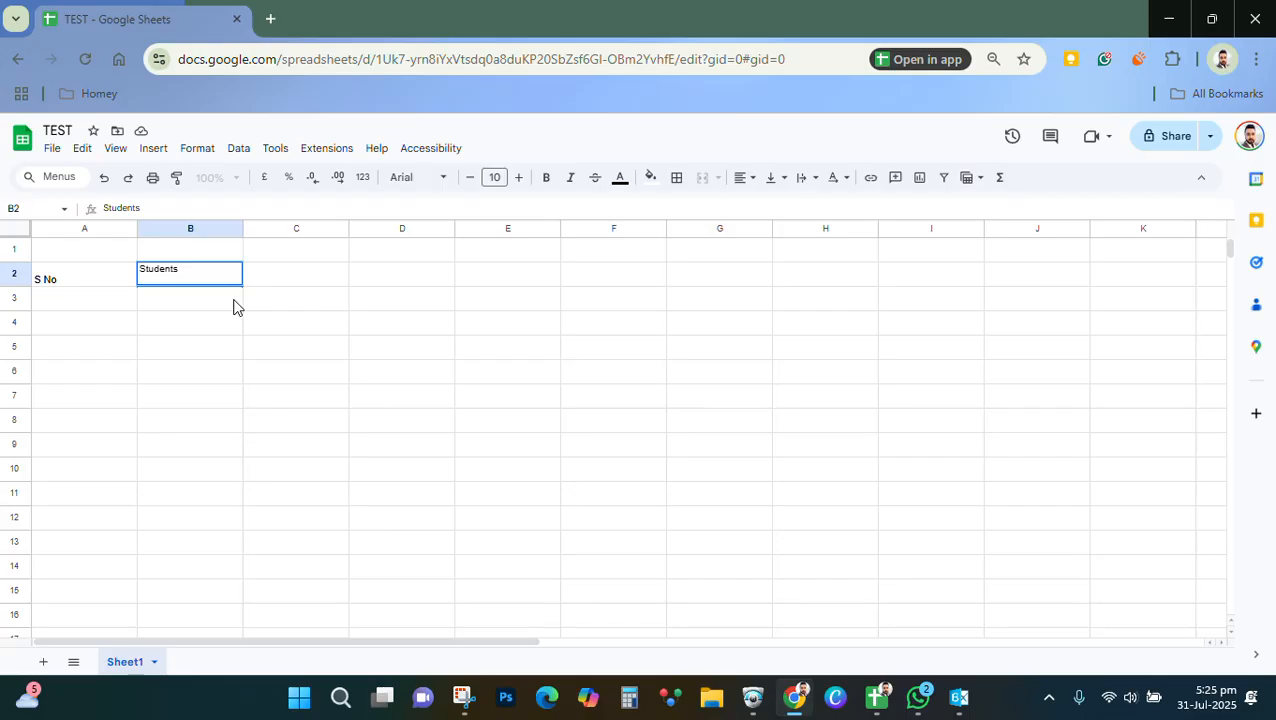
{"action": "key", "text": "Return"}
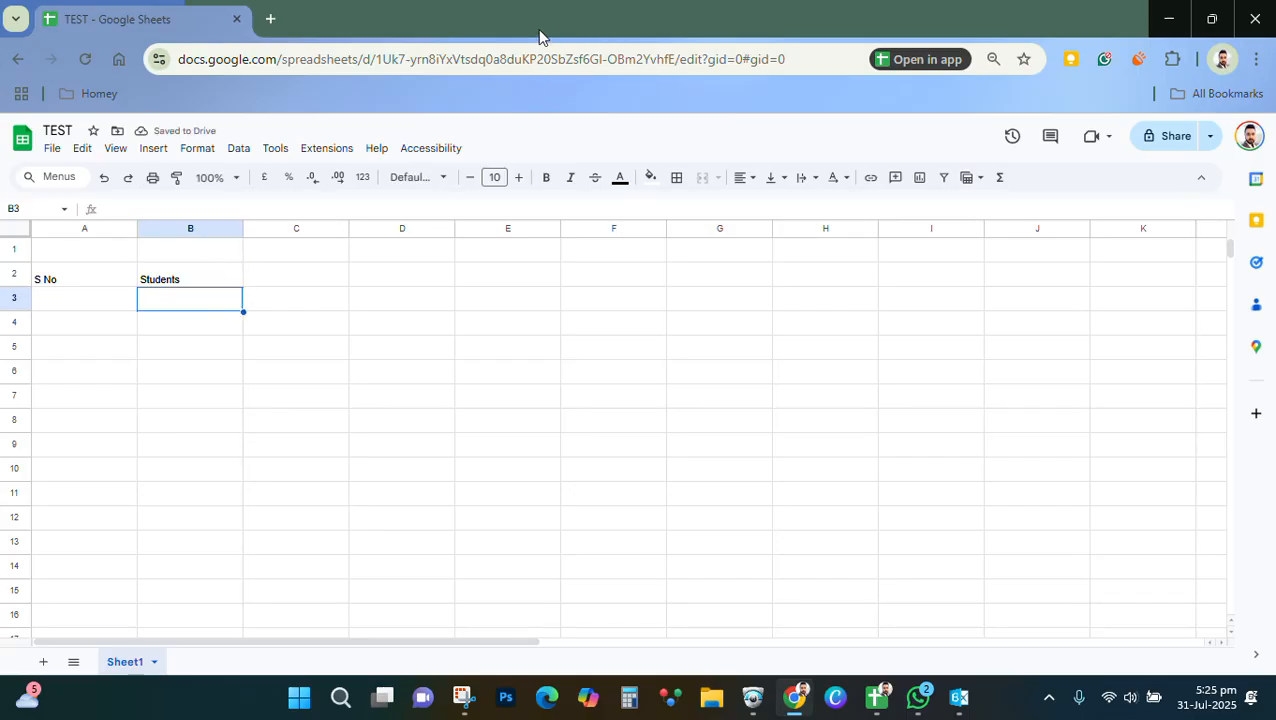
{"action": "key", "text": "Up"}
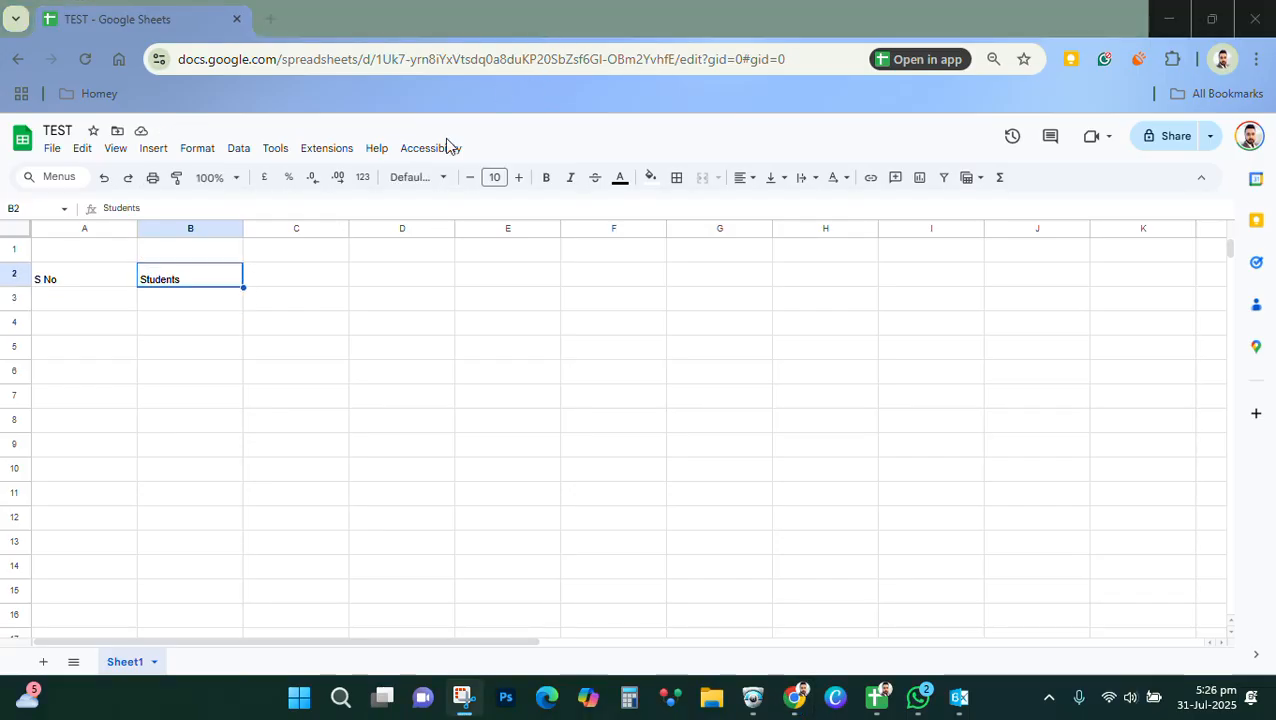
Open the header in cell B2 for in-cell editing and close it again, two times
{"action": "double_click", "coordinate": [193, 281]}
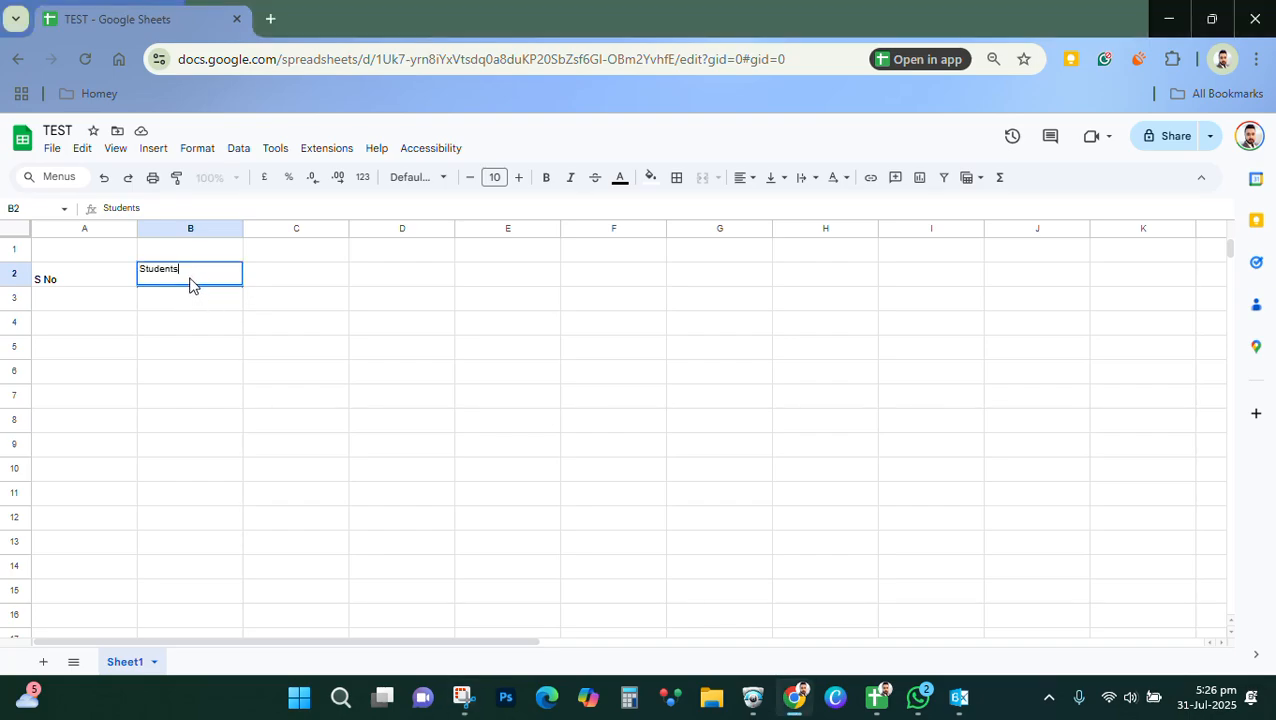
{"action": "key", "text": "Return"}
{"action": "left_click", "coordinate": [194, 280]}
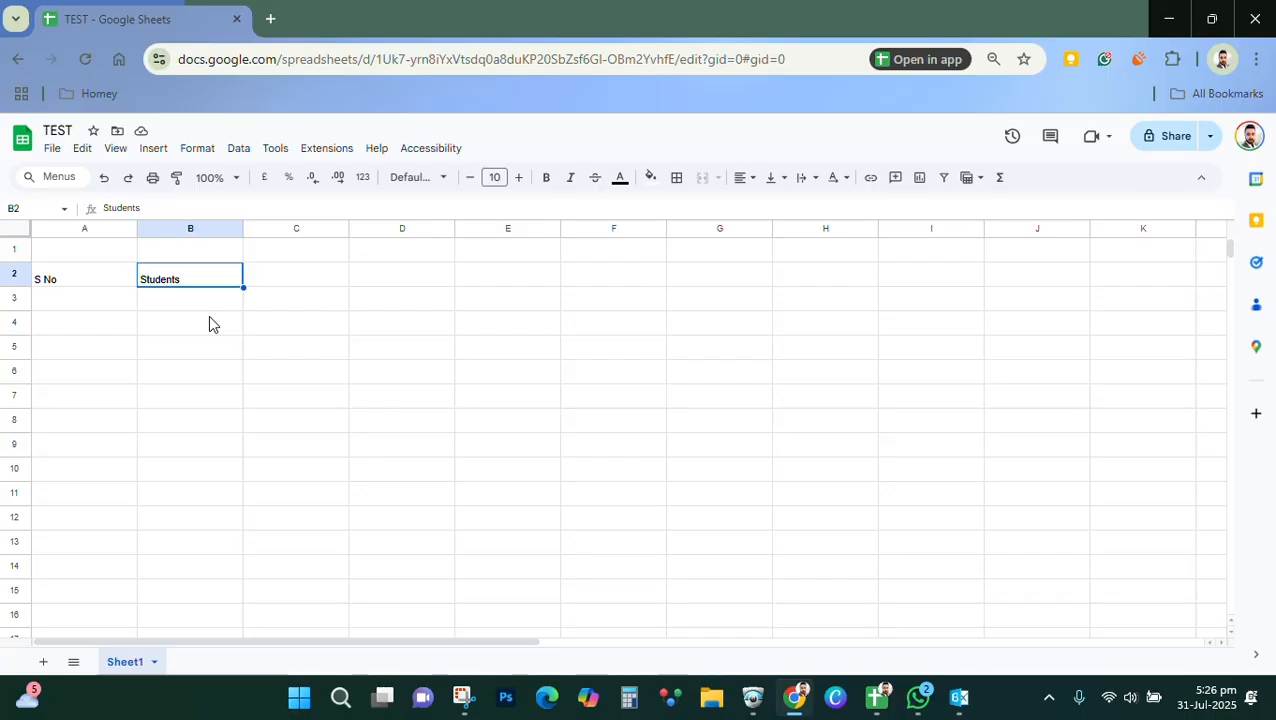
{"action": "key", "text": "Return"}
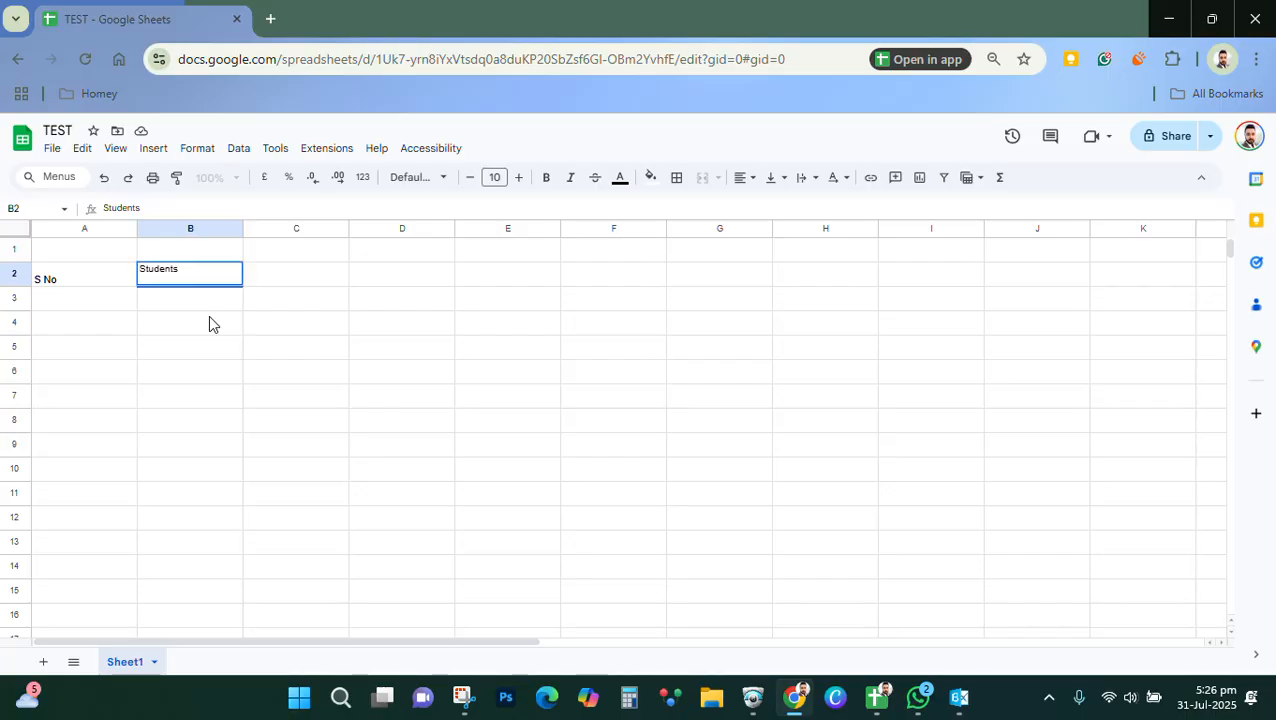
{"action": "key", "text": "Return"}
Edit the header in cell B2 in place to read "Student Name"
{"action": "left_click", "coordinate": [214, 282]}
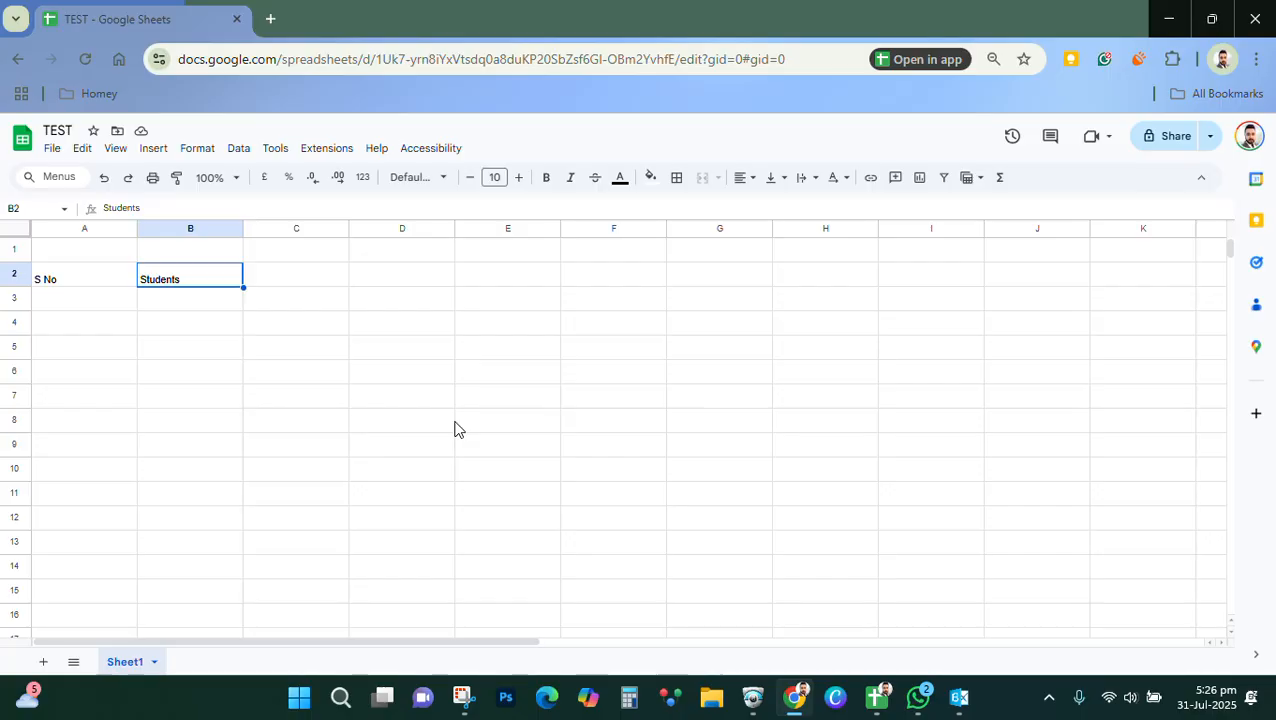
{"action": "key", "text": "Return"}
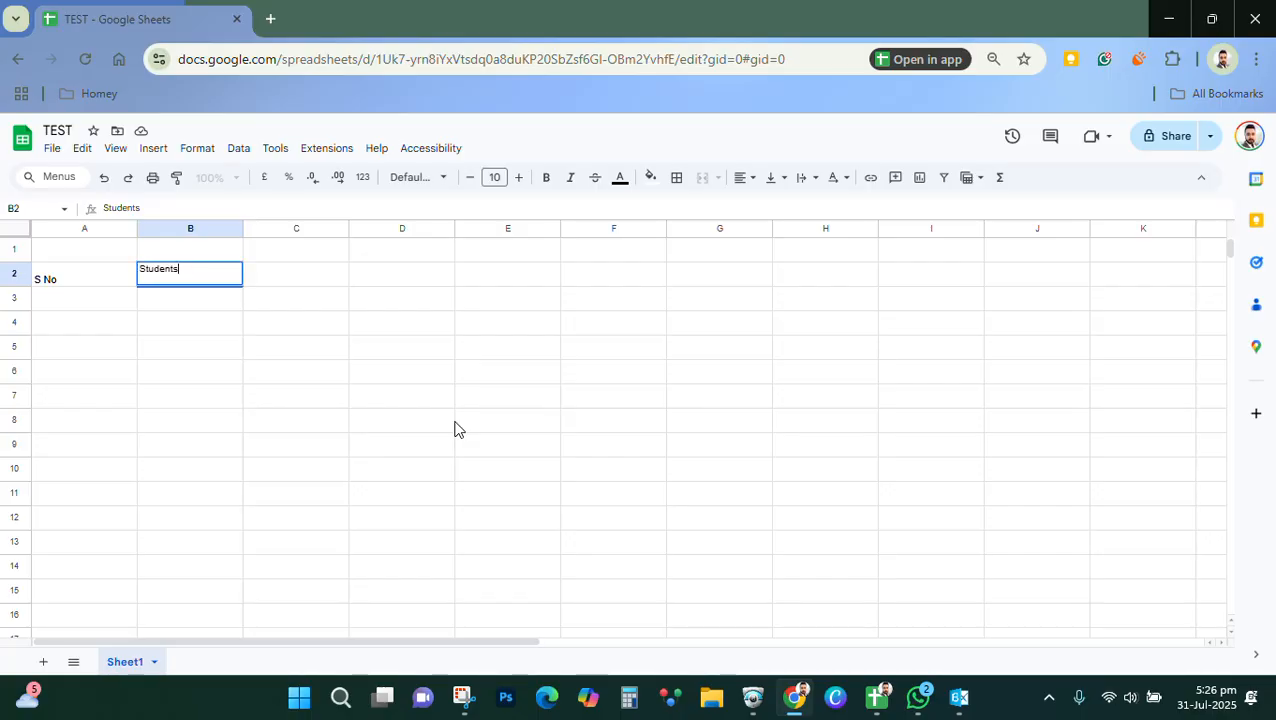
{"action": "key", "text": "BackSpace"}
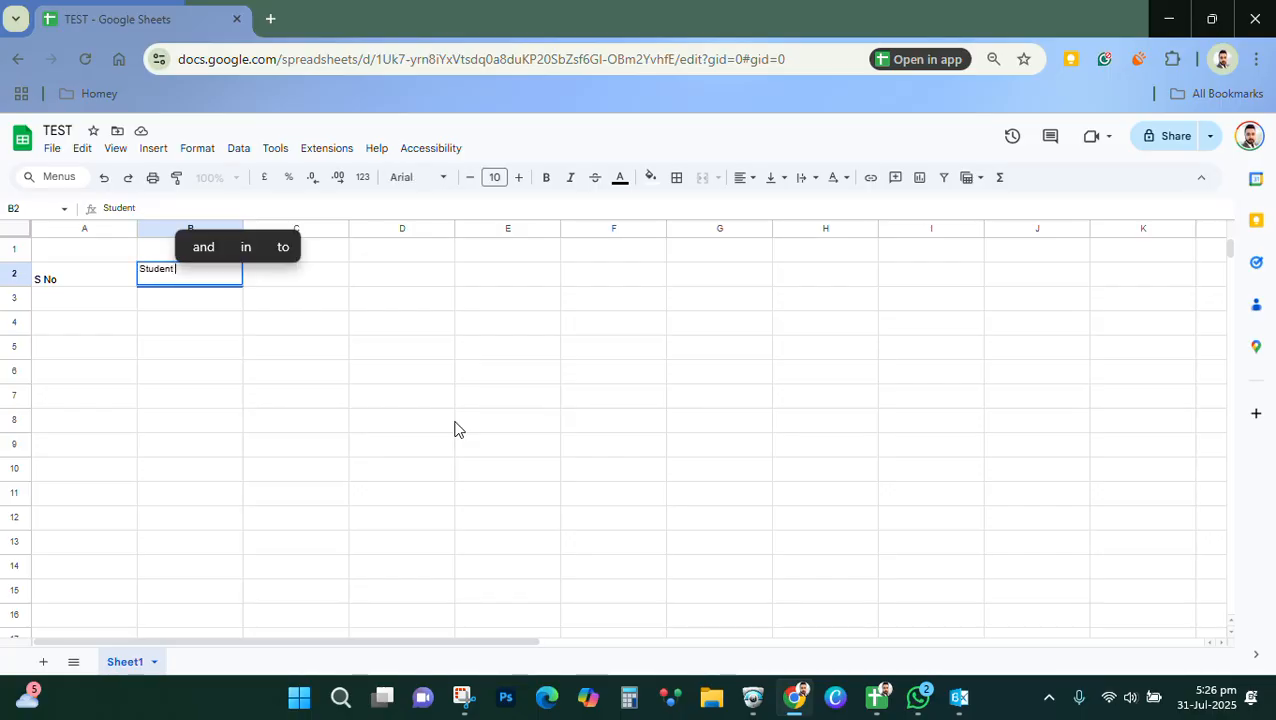
{"action": "type", "text": "Name"}
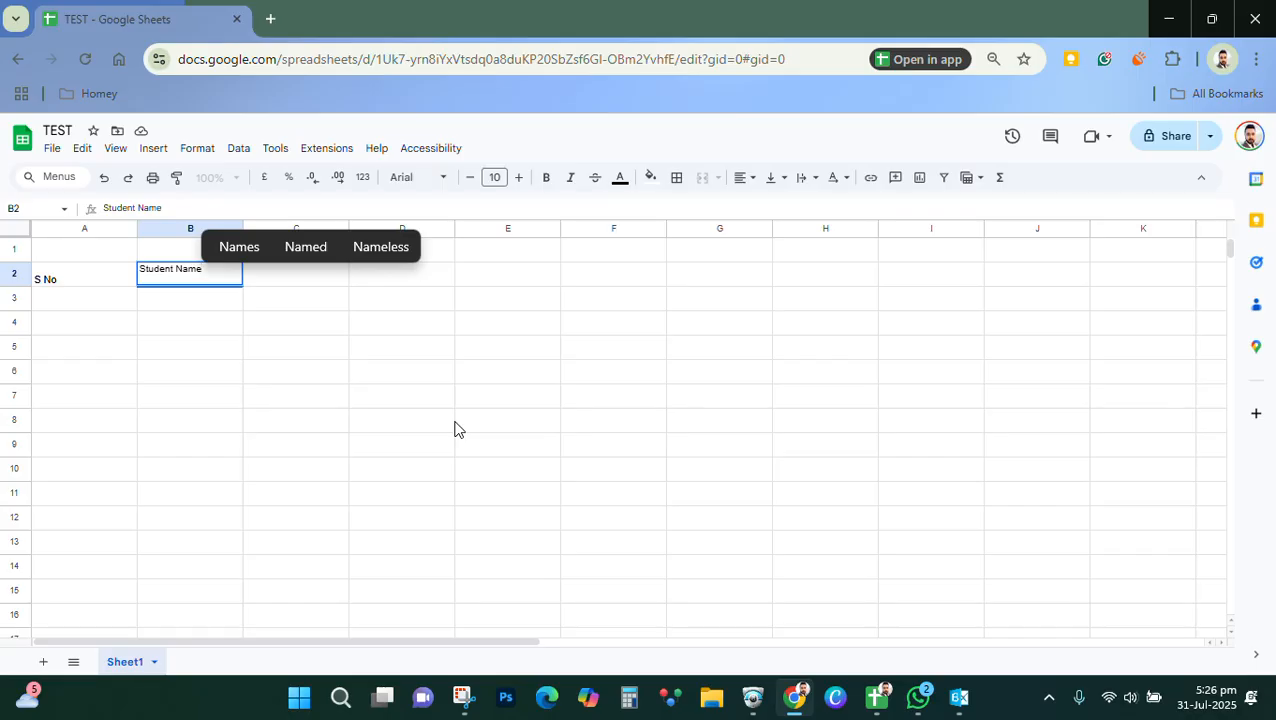
{"action": "key", "text": "Return"}
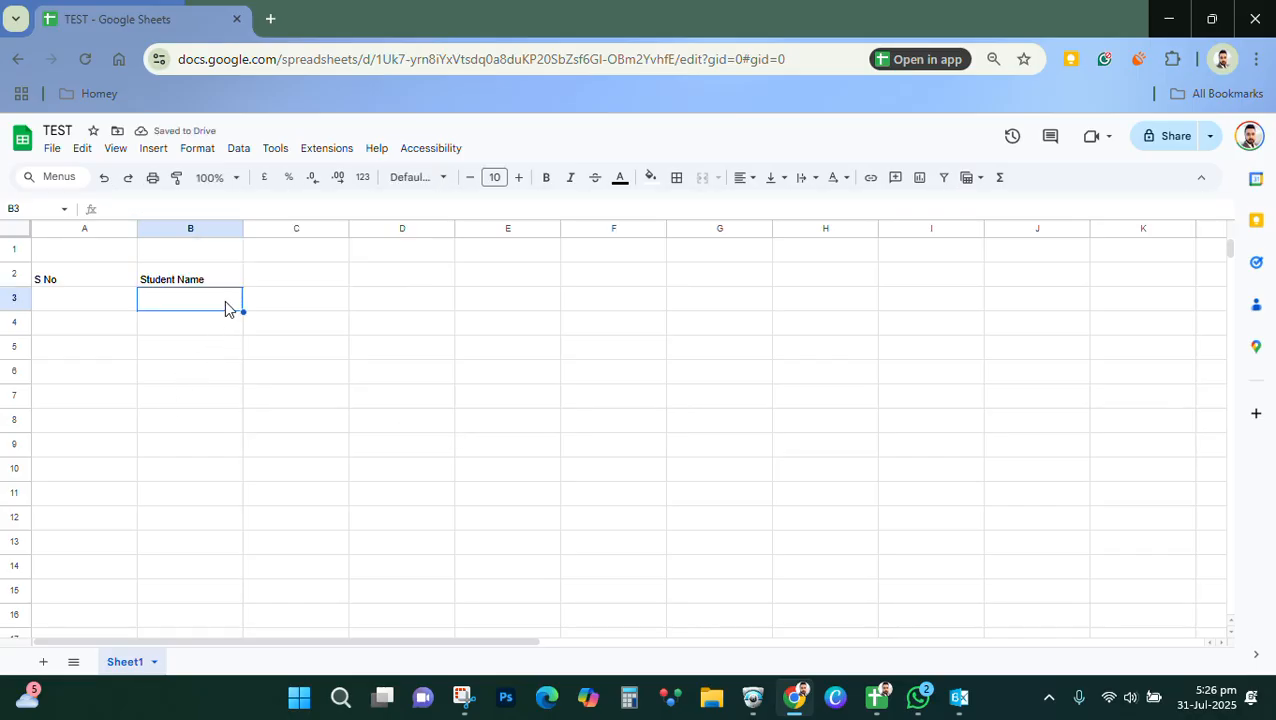
{"action": "left_click", "coordinate": [261, 273]}
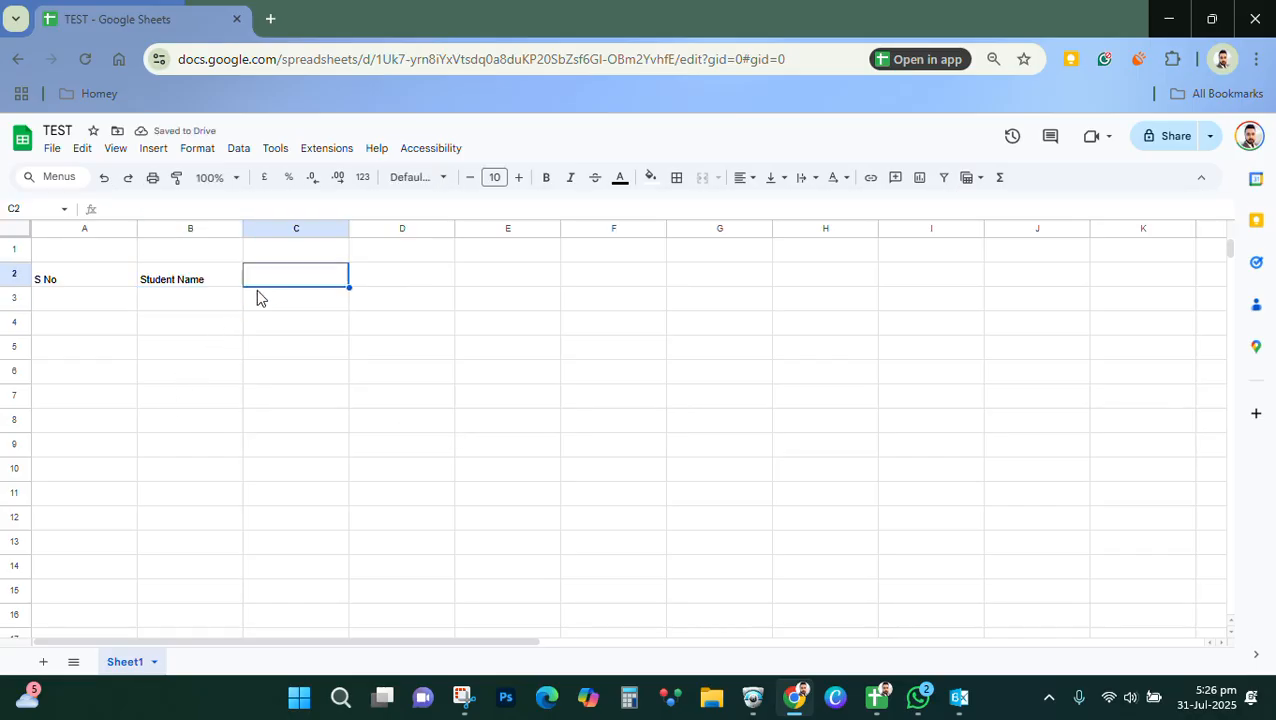
{"action": "left_click", "coordinate": [88, 306]}
{"action": "left_click", "coordinate": [104, 280]}
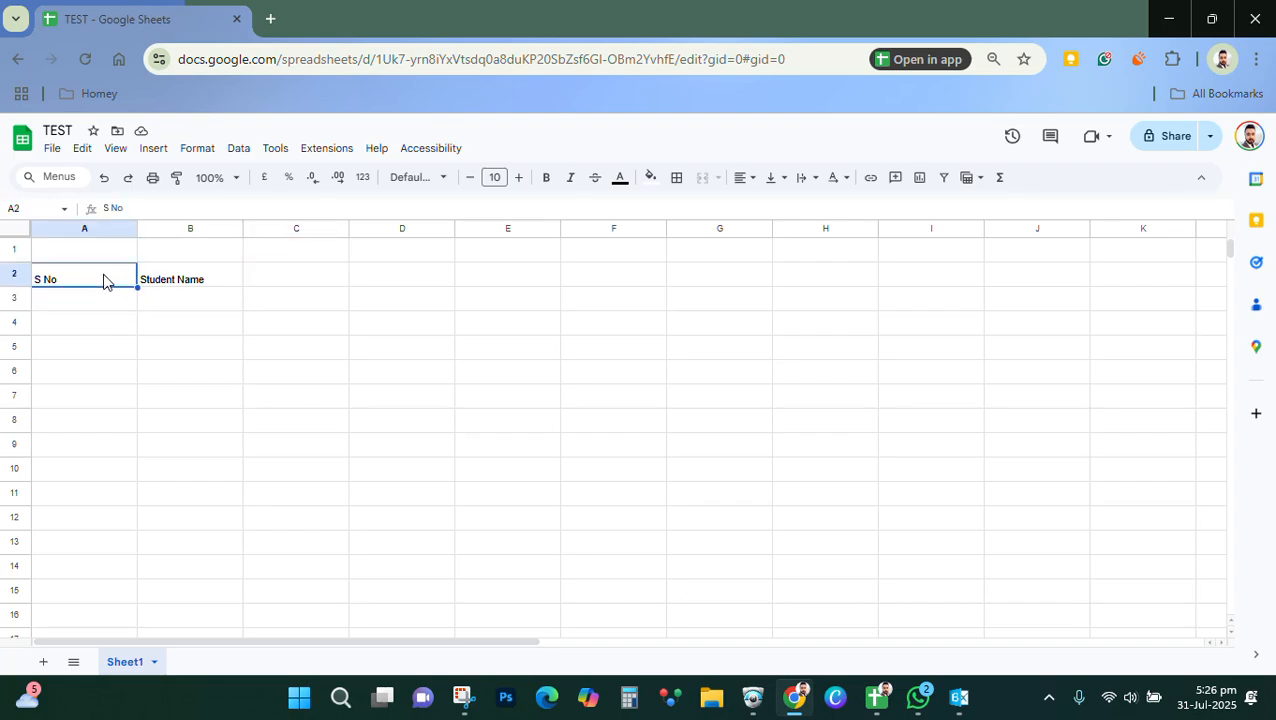
{"action": "left_click", "coordinate": [161, 282]}
Enter the serial numbers 1, 2 and 3 in cells A3 to A5 under the "S No" header
{"action": "left_click", "coordinate": [88, 298]}
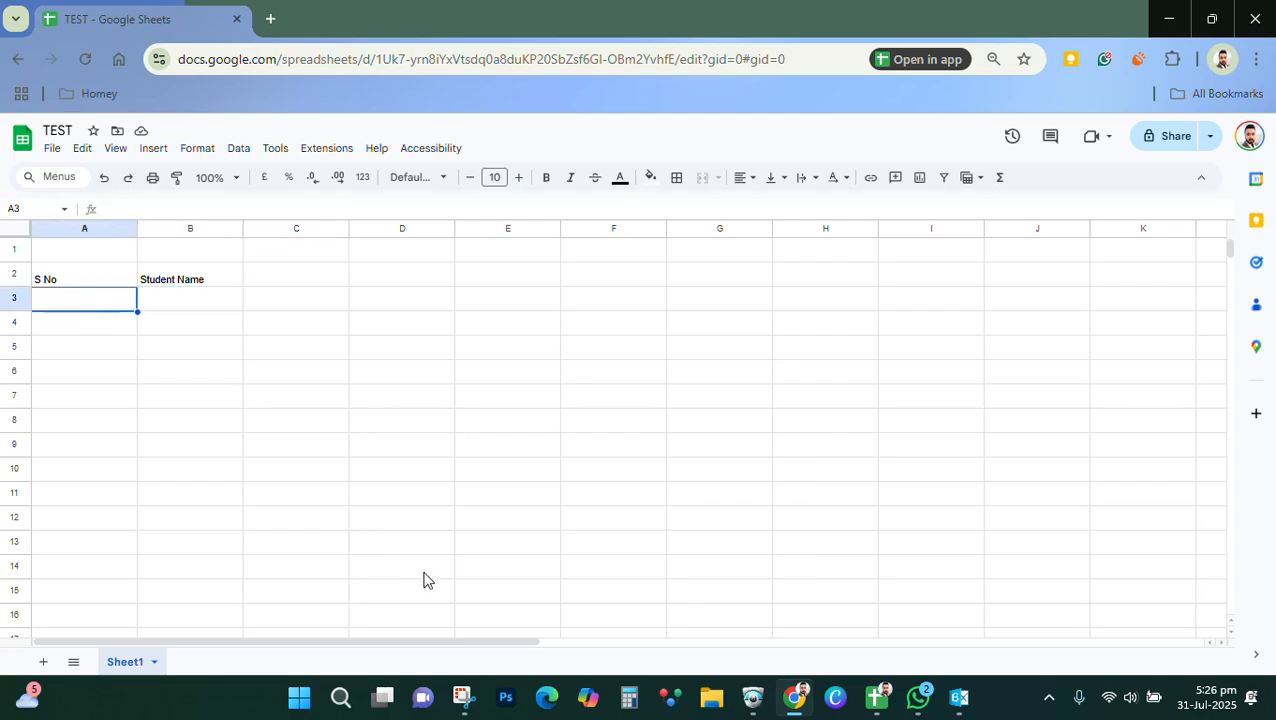
{"action": "type", "text": "1"}
{"action": "key", "text": "Return"}
{"action": "type", "text": "2"}
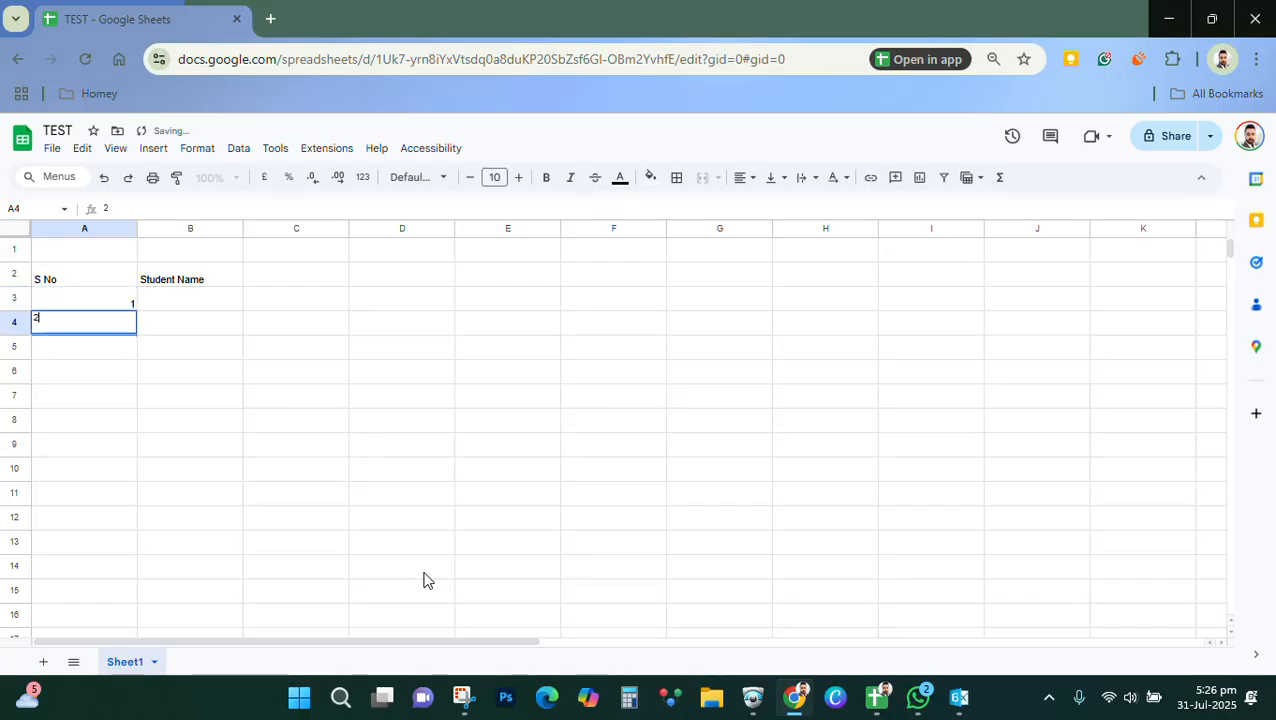
{"action": "key", "text": "Return"}
{"action": "type", "text": "3"}
{"action": "key", "text": "Return"}
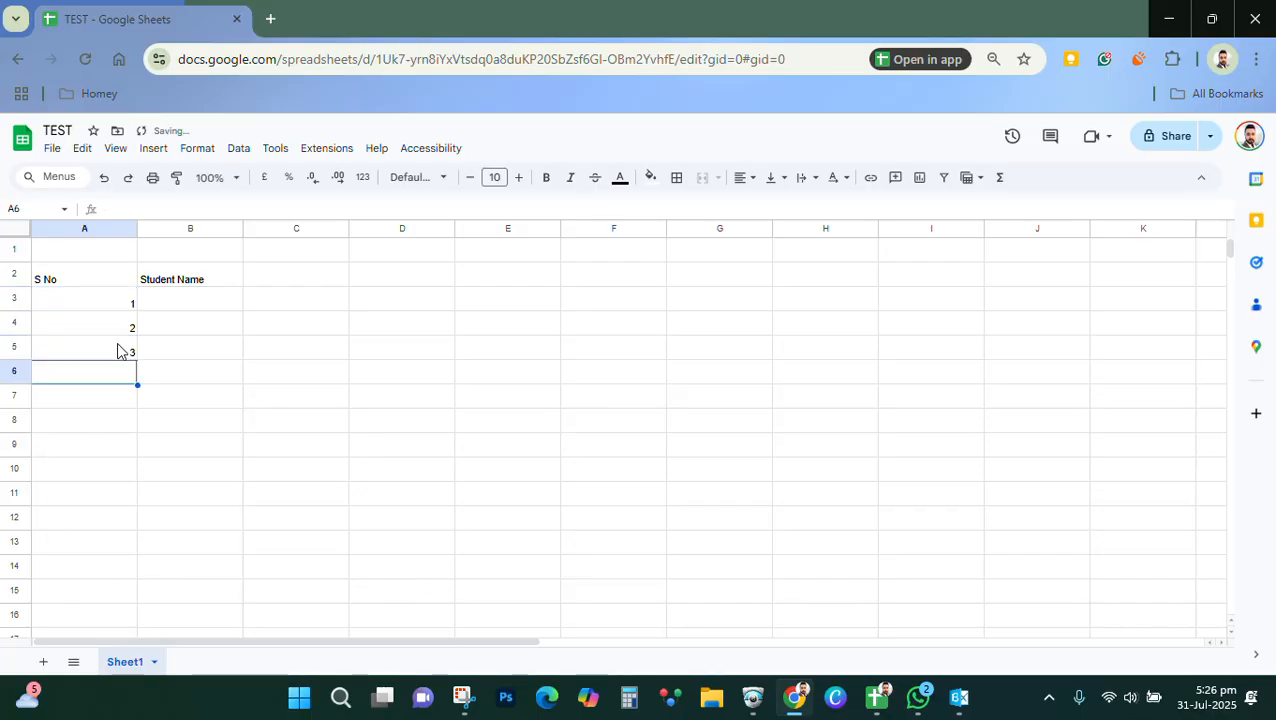
{"action": "left_click", "coordinate": [204, 348]}
Extend the number series from cells A3:A4 down to A15, filling serial numbers 1 to 13
{"action": "left_click", "coordinate": [112, 312]}
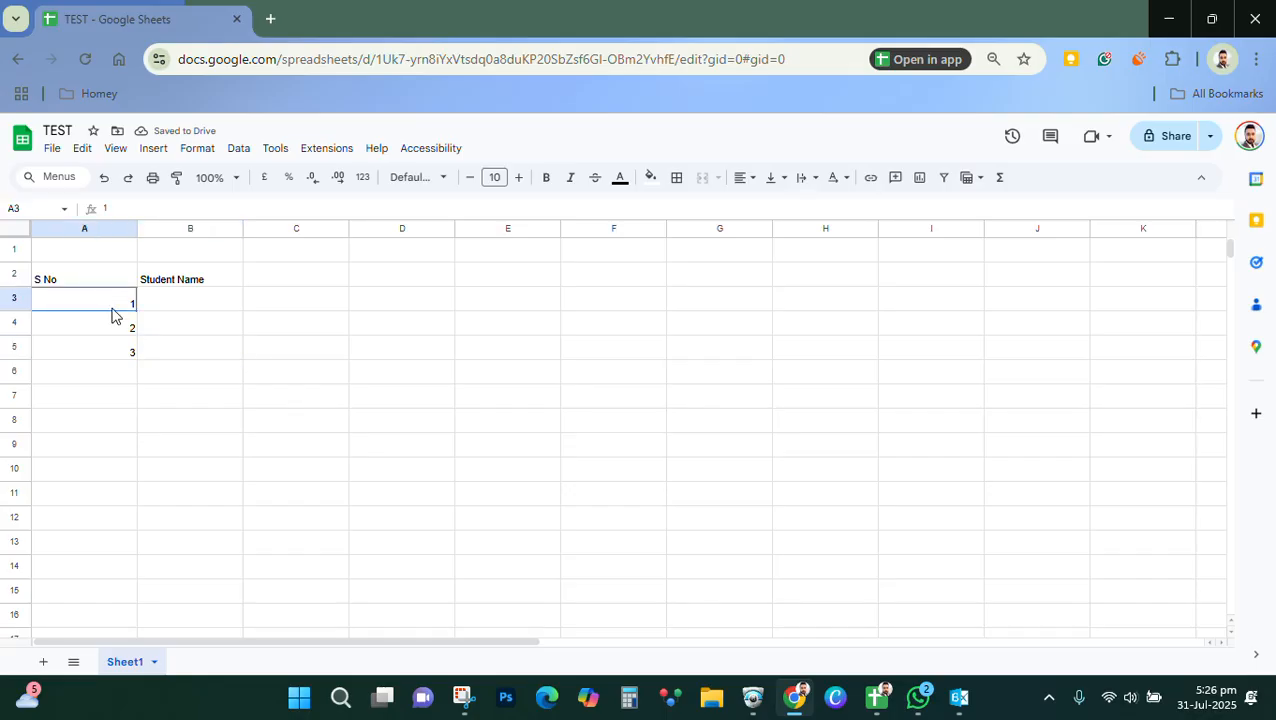
{"action": "left_click", "coordinate": [108, 332], "text": "shift"}
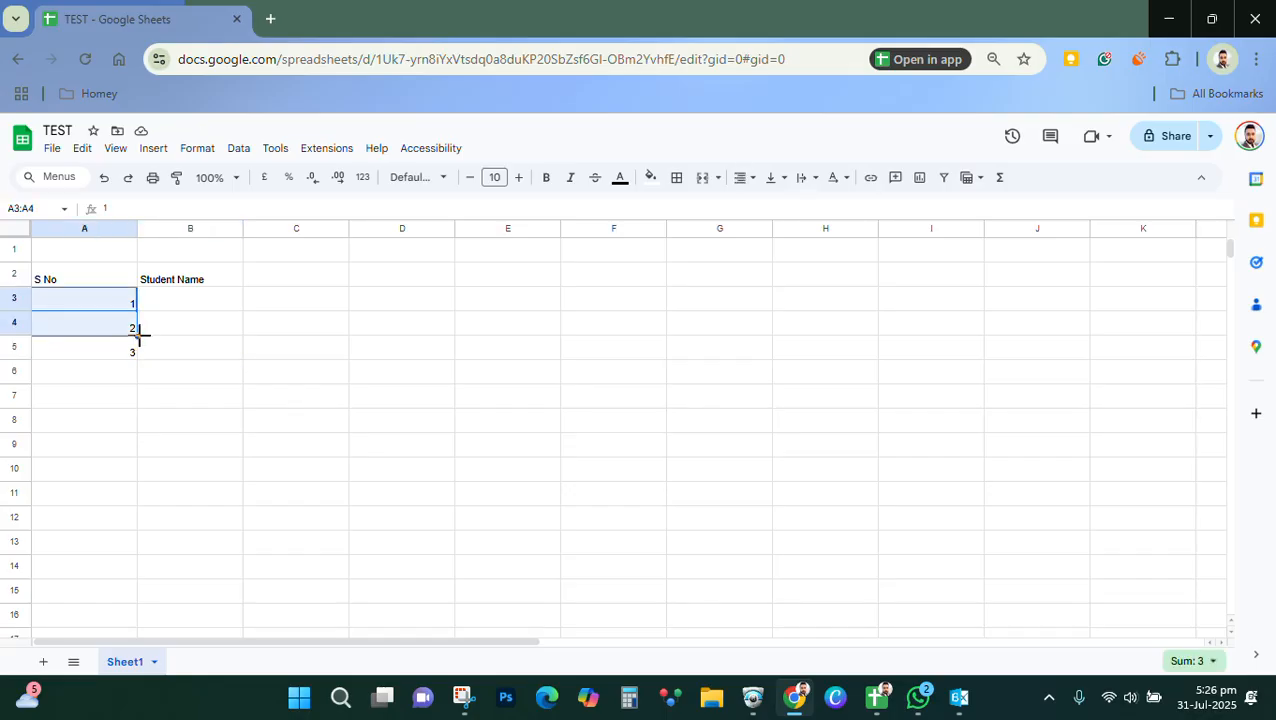
{"action": "mouse_move", "coordinate": [139, 338]}
{"action": "left_mouse_down"}
{"action": "mouse_move", "coordinate": [137, 595]}
{"action": "mouse_move", "coordinate": [136, 334]}
{"action": "left_mouse_up"}
{"action": "left_click_drag", "start_coordinate": [139, 337], "coordinate": [145, 592]}
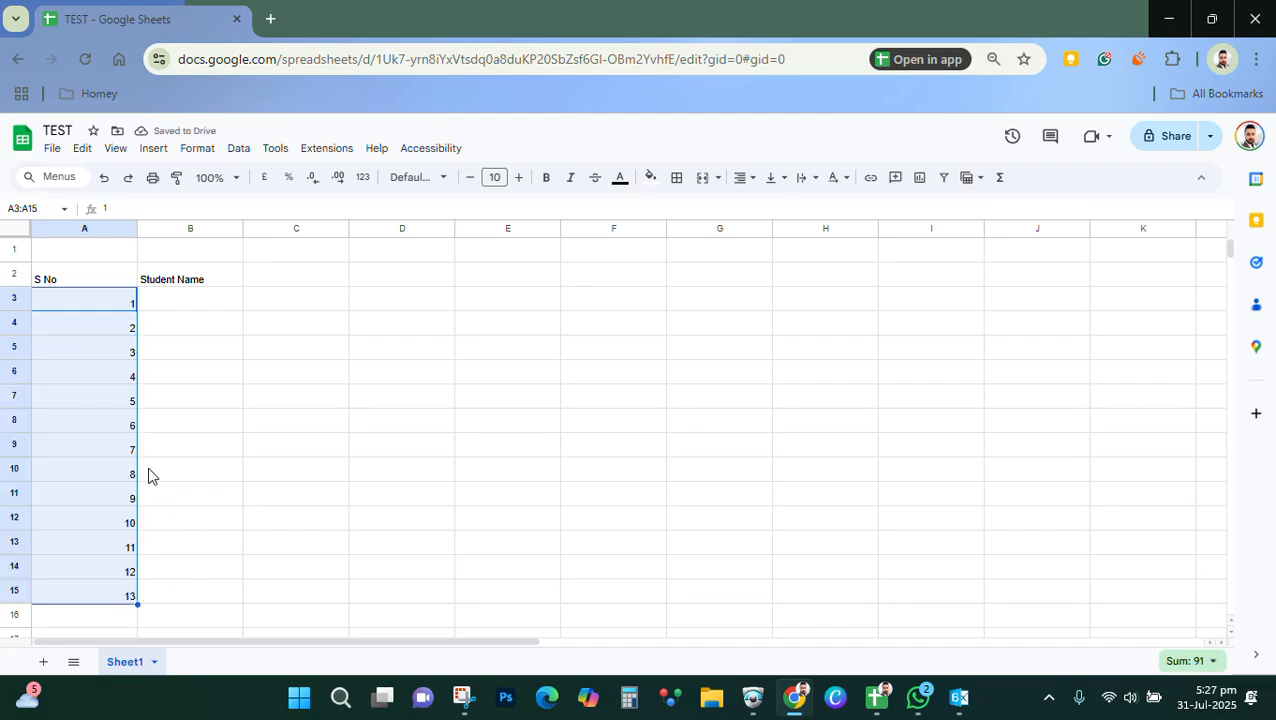
{"action": "left_click", "coordinate": [168, 305]}
{"action": "left_click", "coordinate": [99, 300]}
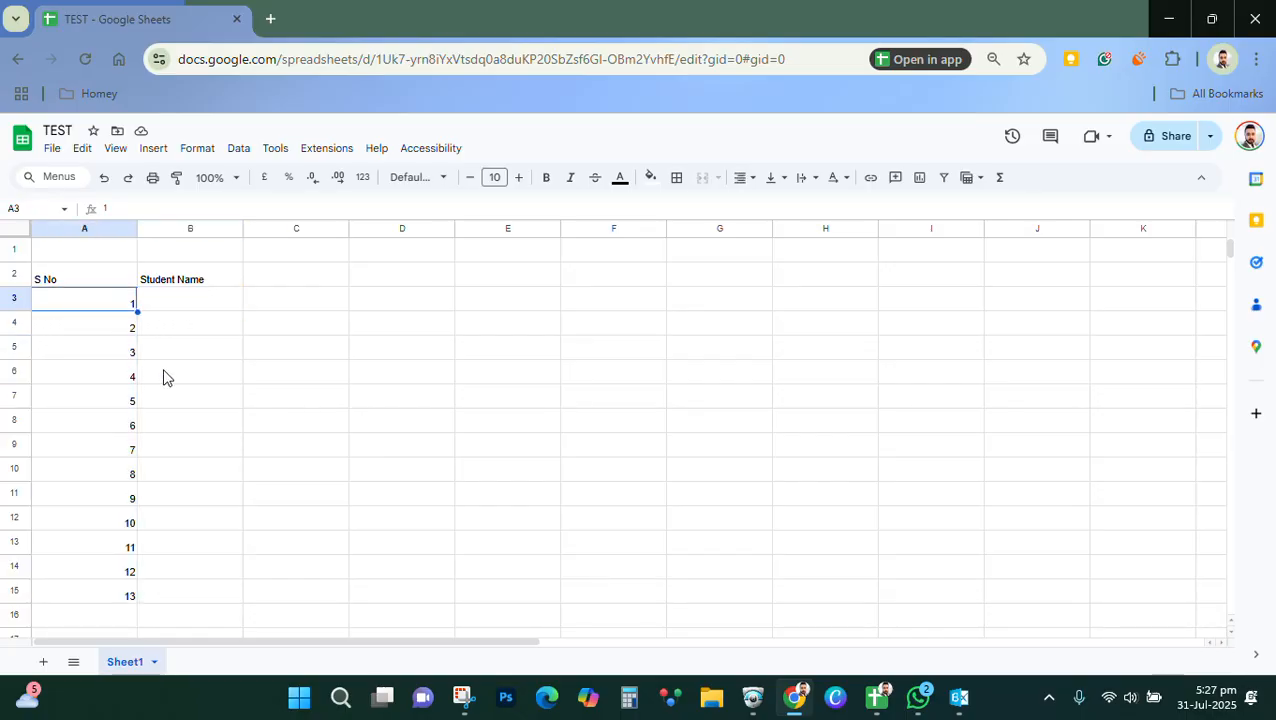
Auto-fit column A to its contents and widen it slightly
{"action": "left_click", "coordinate": [104, 232]}
{"action": "double_click", "coordinate": [137, 230]}
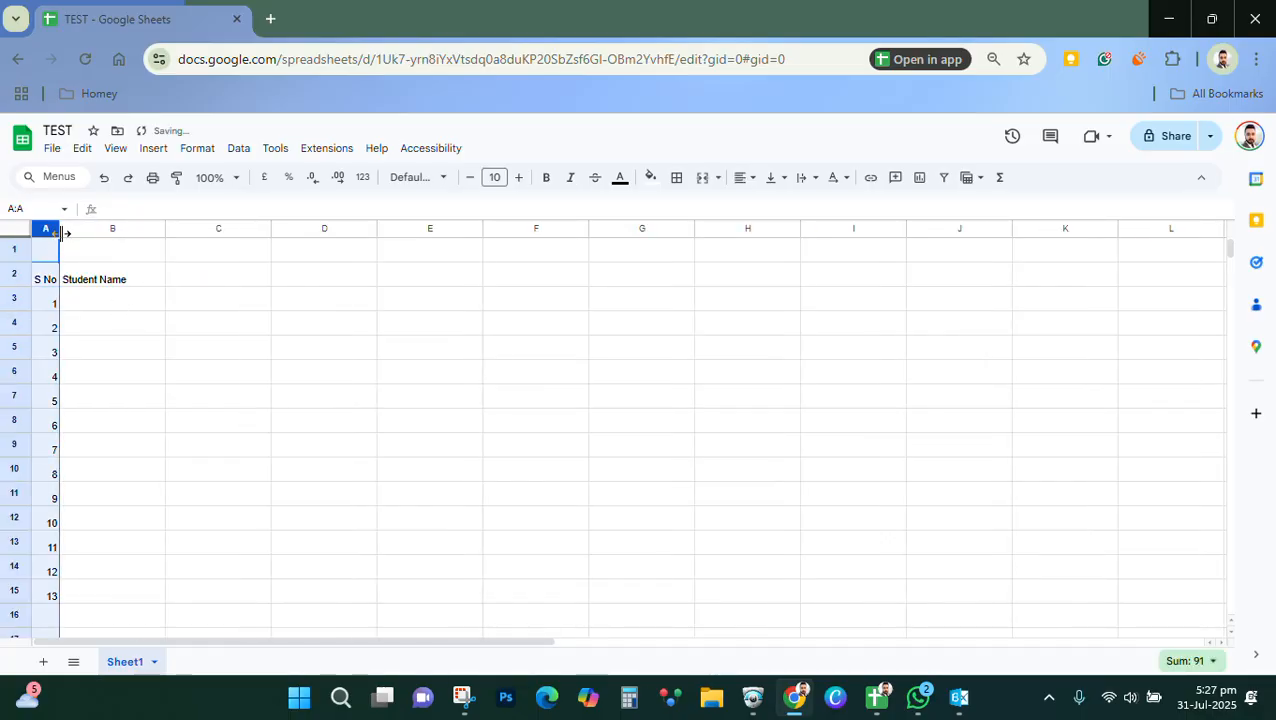
{"action": "left_click_drag", "start_coordinate": [62, 232], "coordinate": [71, 233]}
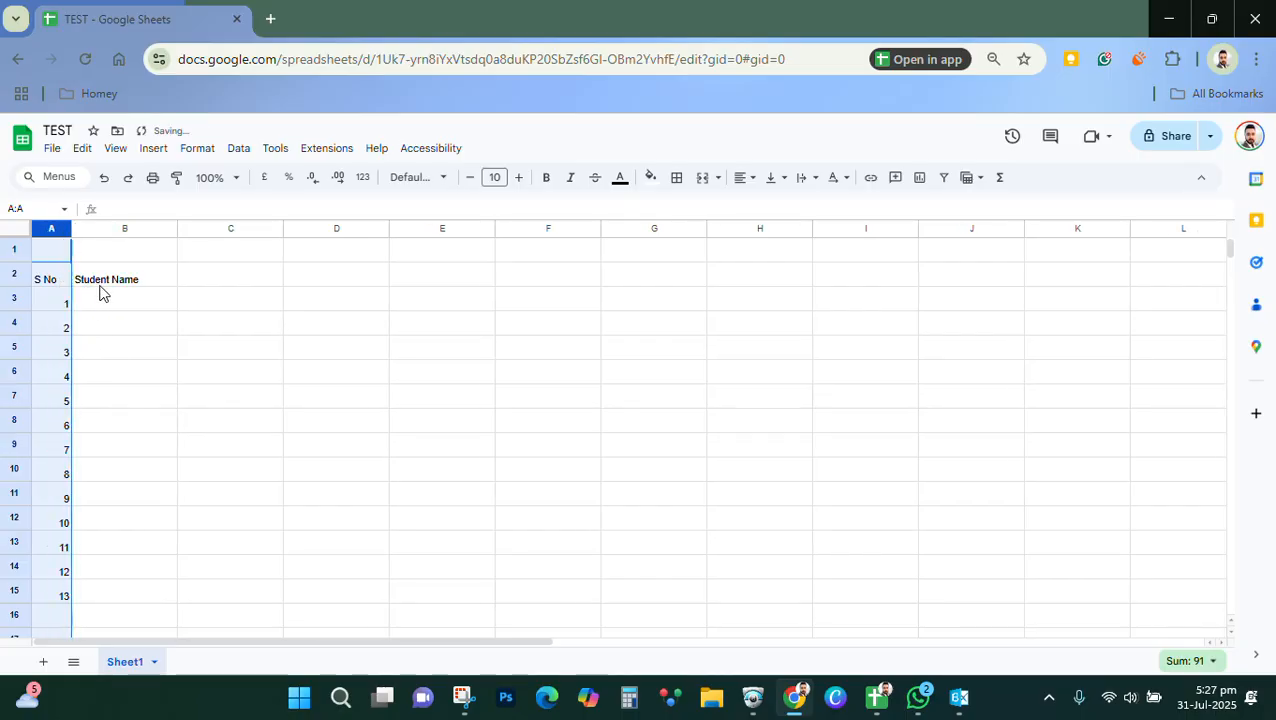
{"action": "left_click", "coordinate": [140, 350]}
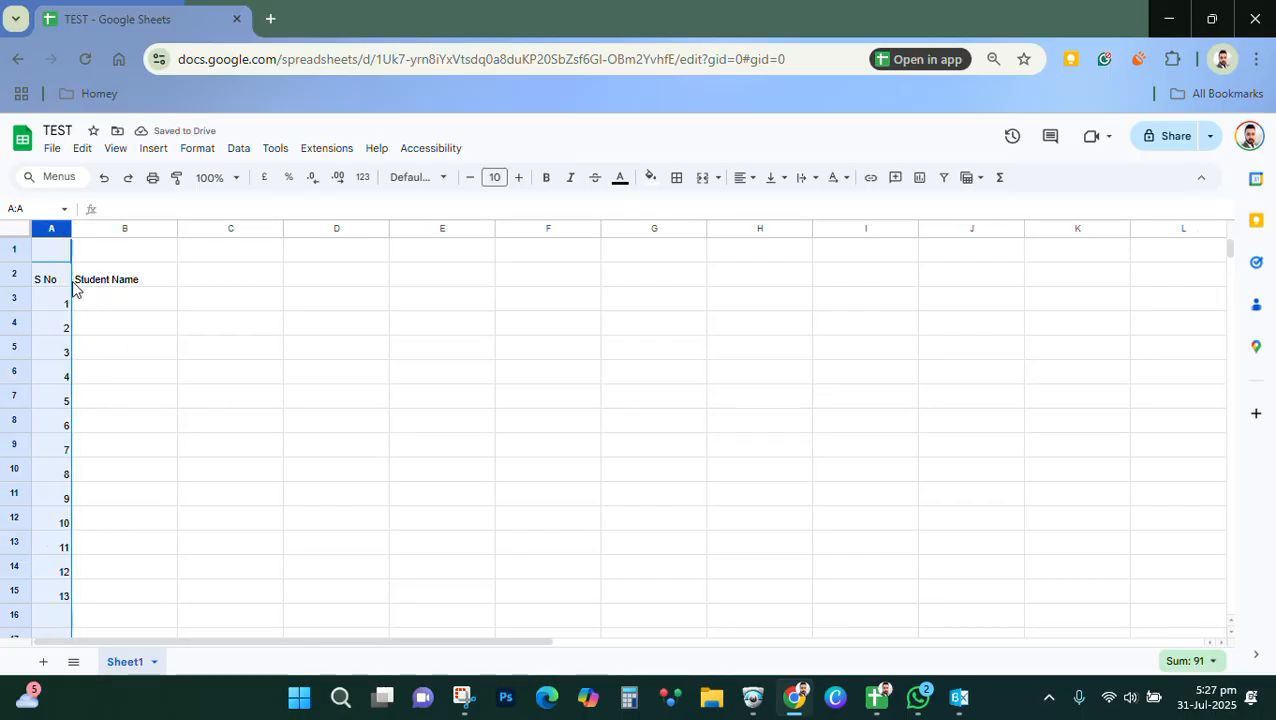
Center the contents of column A horizontally
{"action": "left_click", "coordinate": [54, 231]}
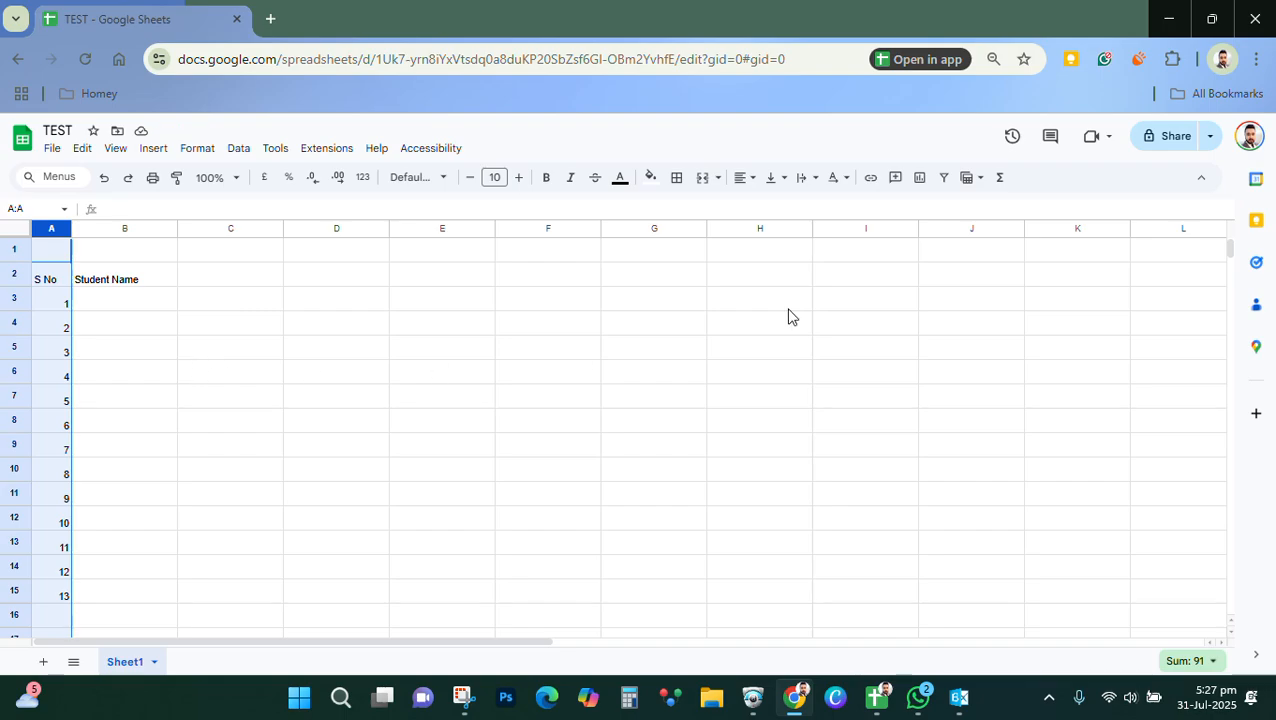
{"action": "left_click", "coordinate": [741, 184]}
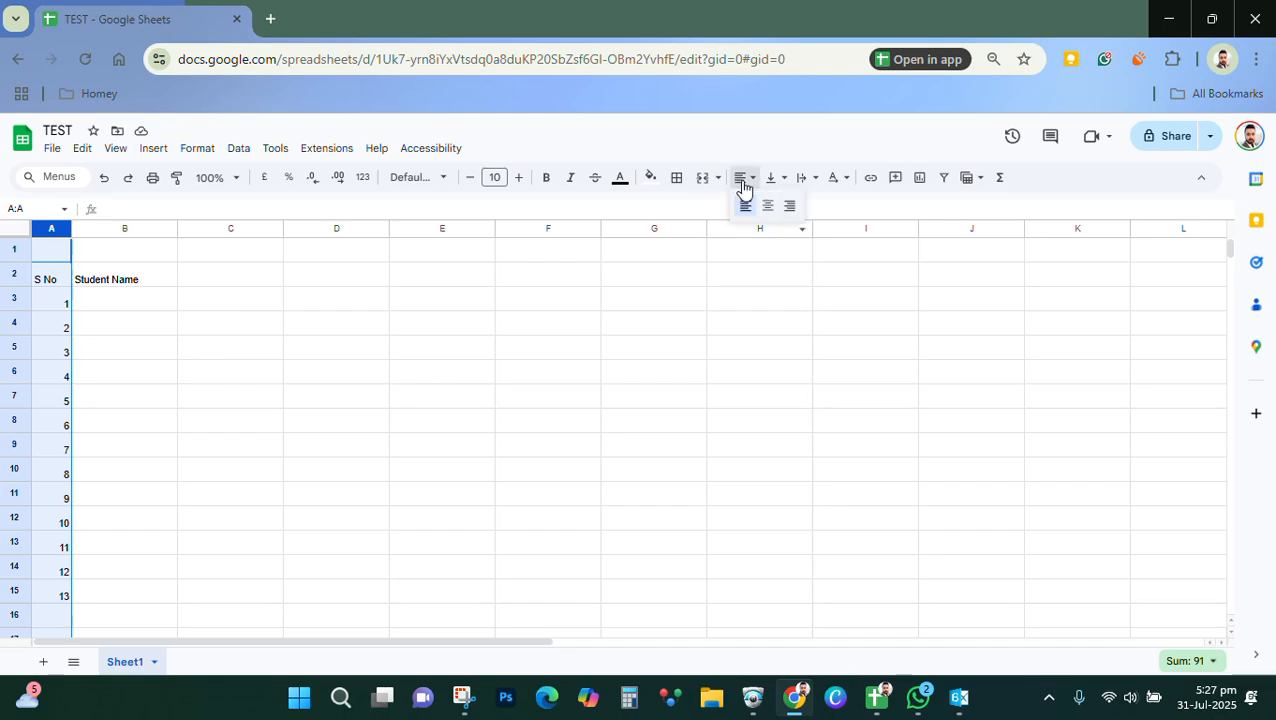
{"action": "left_click", "coordinate": [767, 205]}
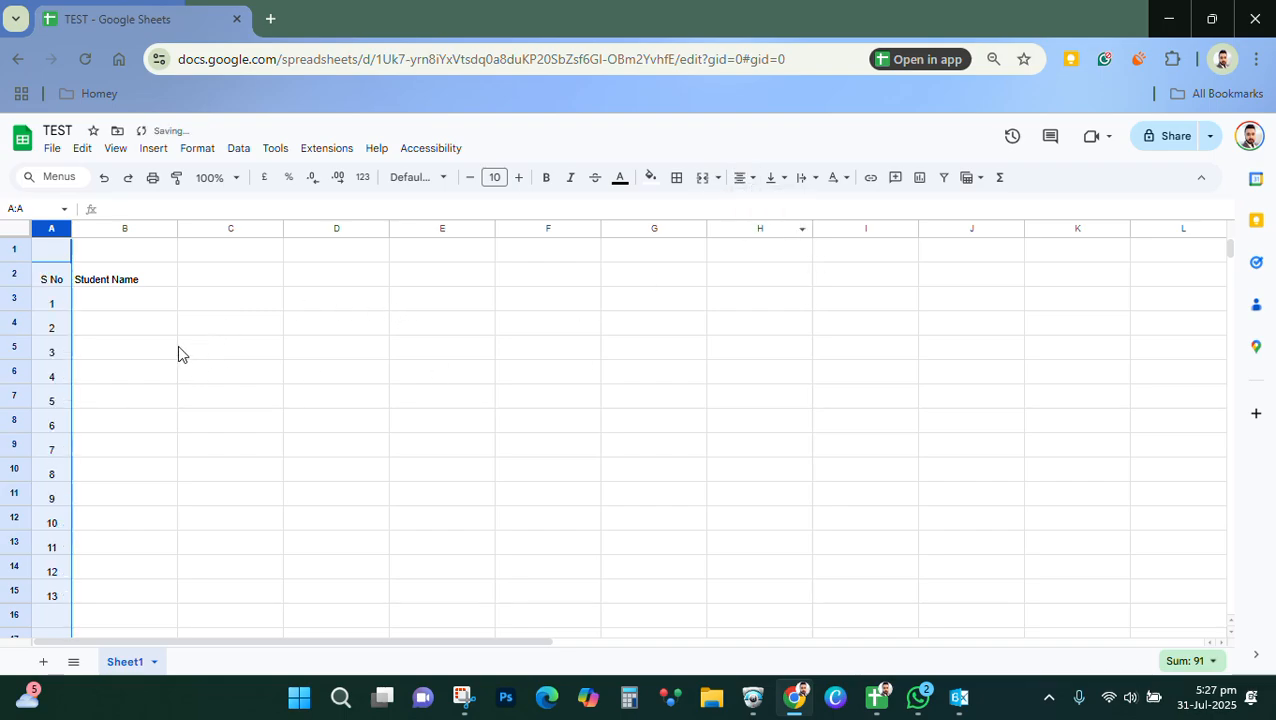
Change the font of the "Student Name" header in B2 to Courier New
{"action": "left_click", "coordinate": [138, 305]}
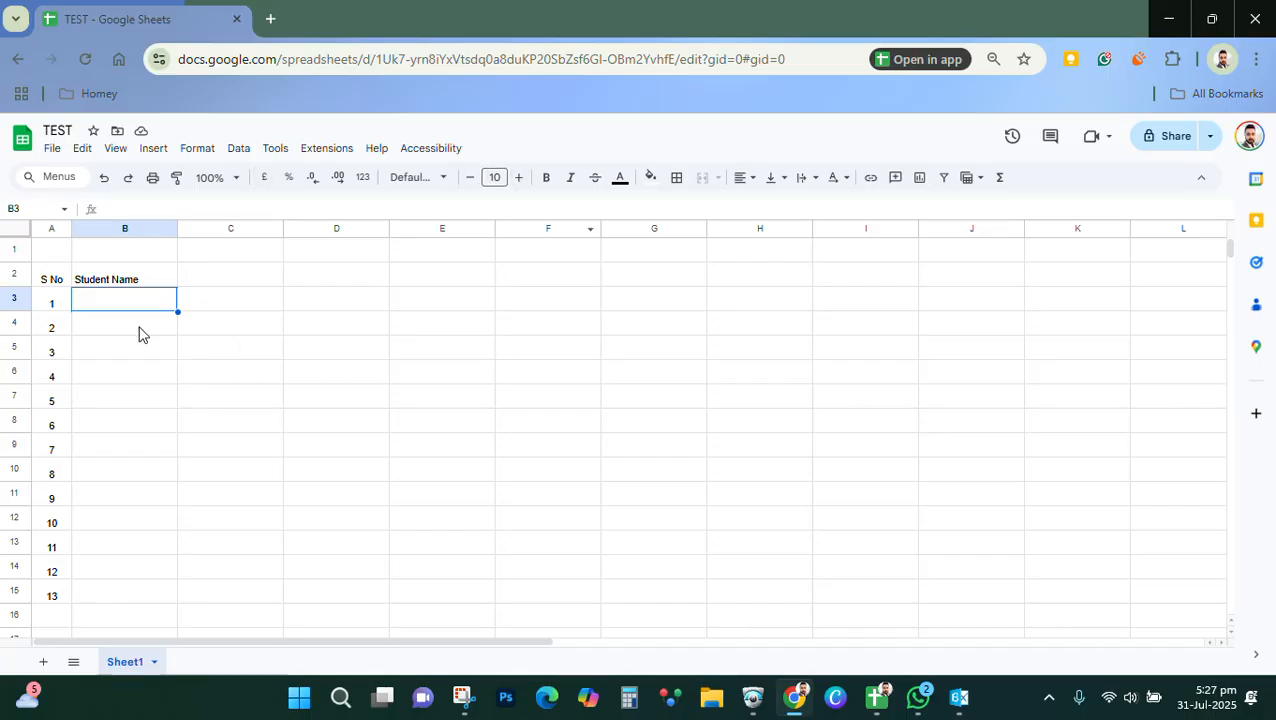
{"action": "left_click", "coordinate": [134, 281]}
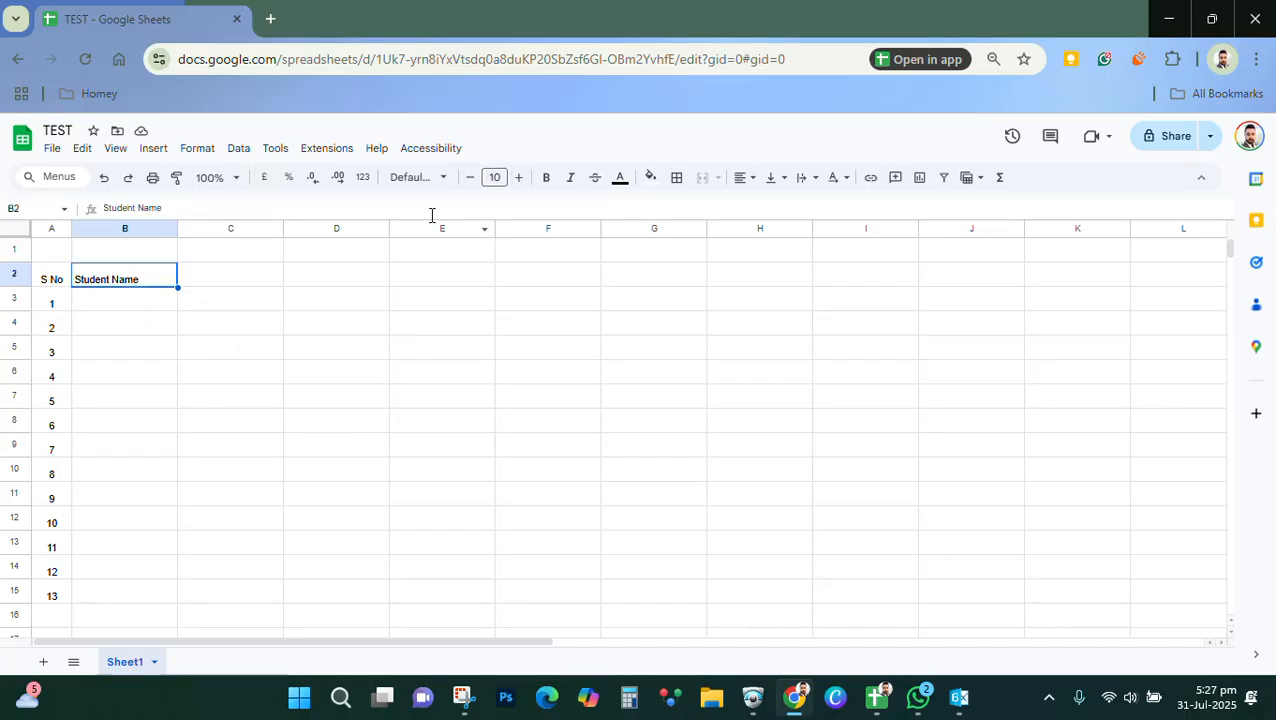
{"action": "left_click", "coordinate": [443, 182]}
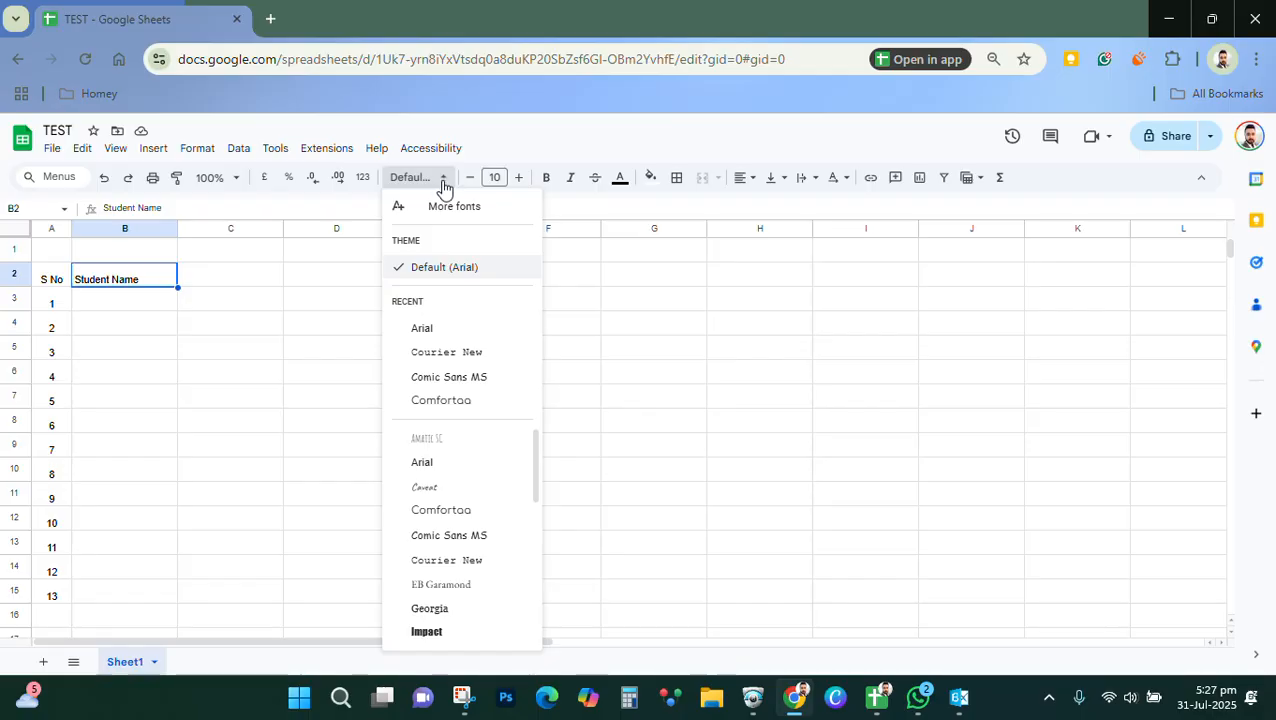
{"action": "left_click", "coordinate": [479, 560]}
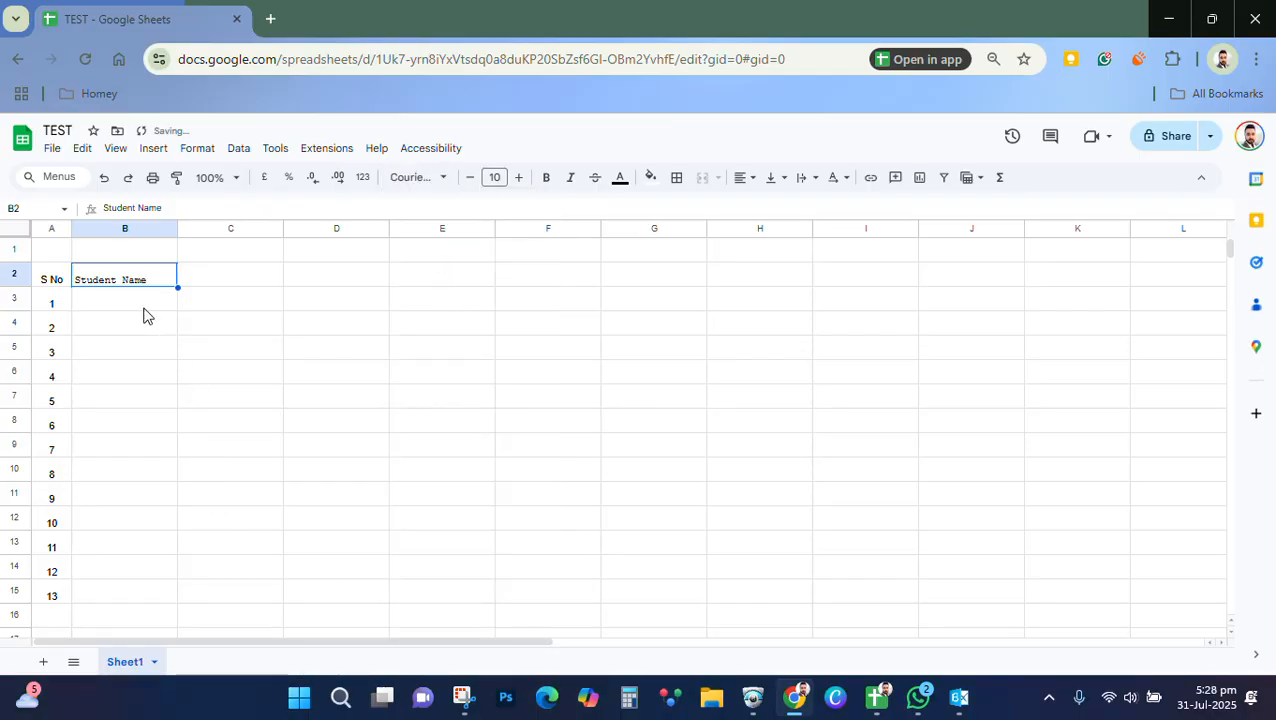
Copy the formatting of the "Student Name" header in B2 onto the "S No" header in A2 with Paint format
{"action": "left_click", "coordinate": [60, 283]}
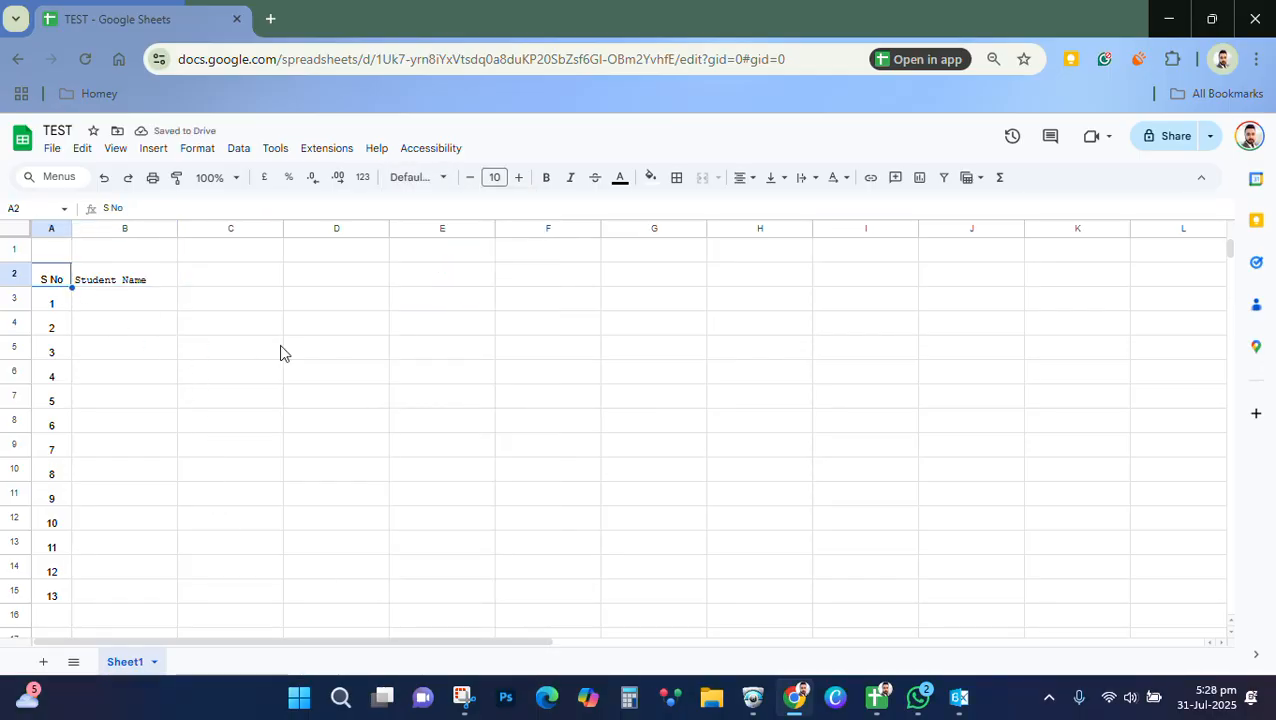
{"action": "left_click", "coordinate": [126, 284]}
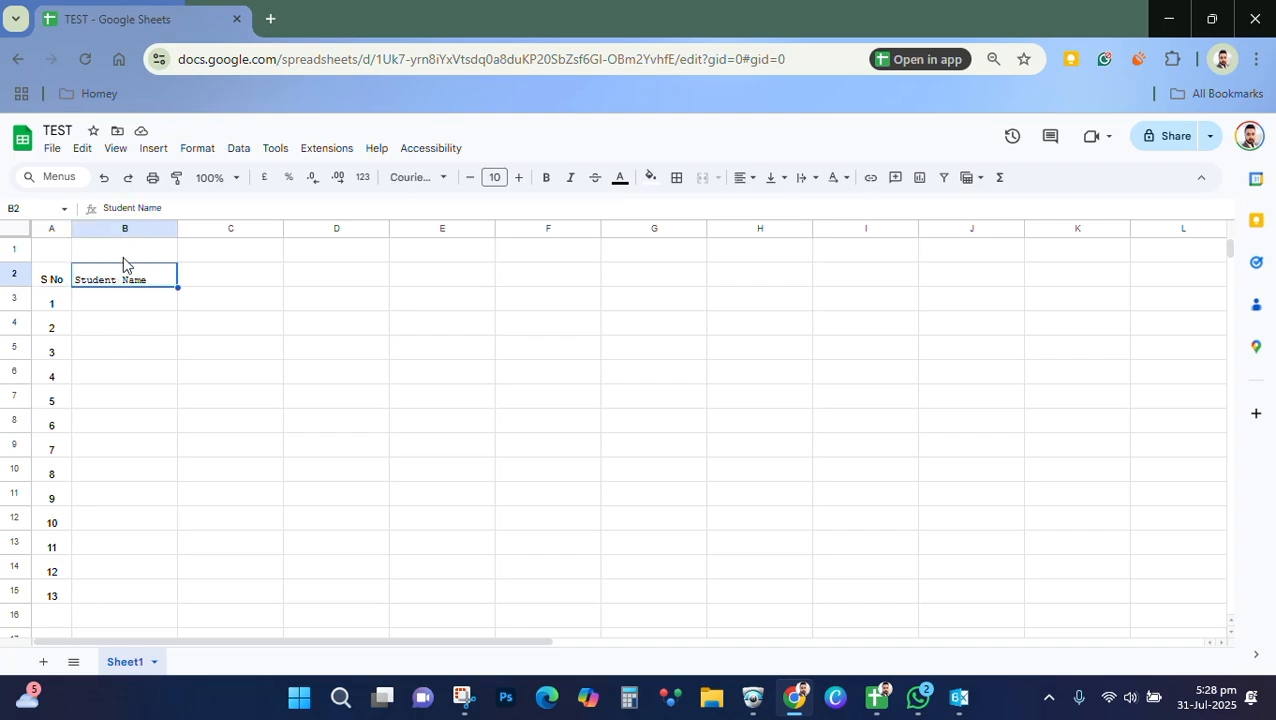
{"action": "left_click", "coordinate": [42, 281]}
{"action": "left_click", "coordinate": [125, 285]}
{"action": "left_click", "coordinate": [178, 180]}
{"action": "left_click", "coordinate": [60, 277]}
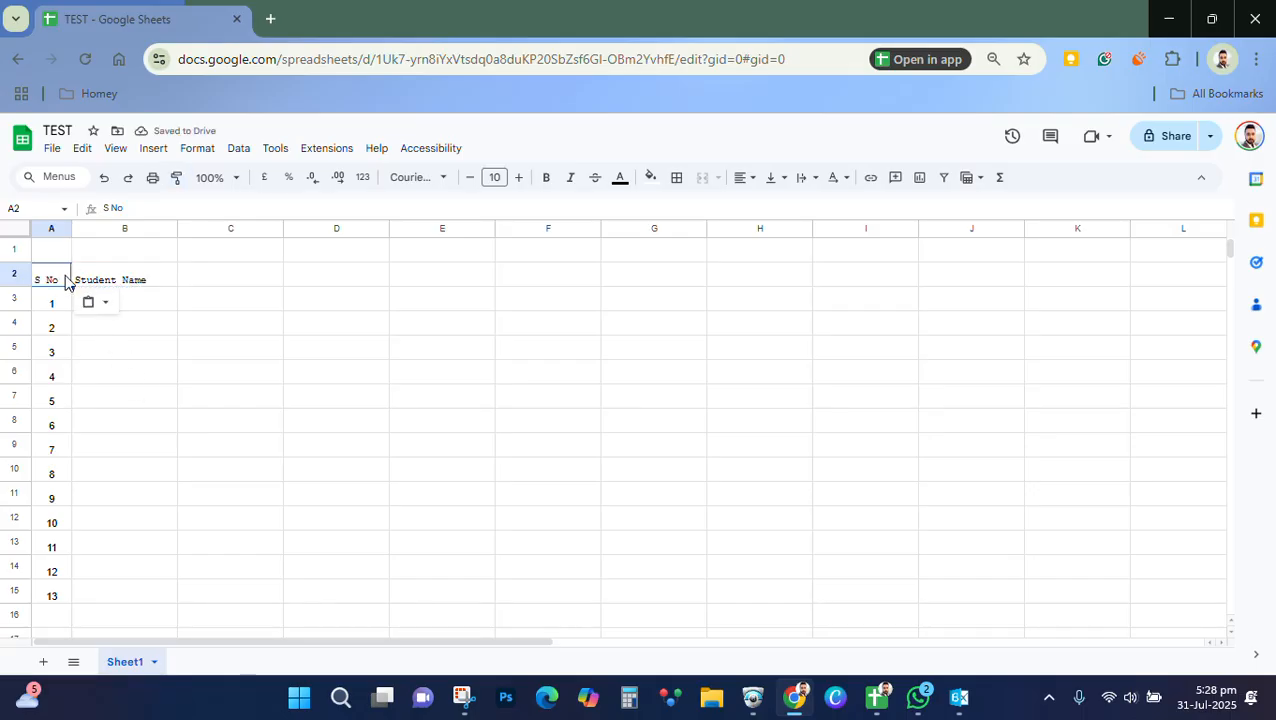
{"action": "left_click", "coordinate": [205, 278]}
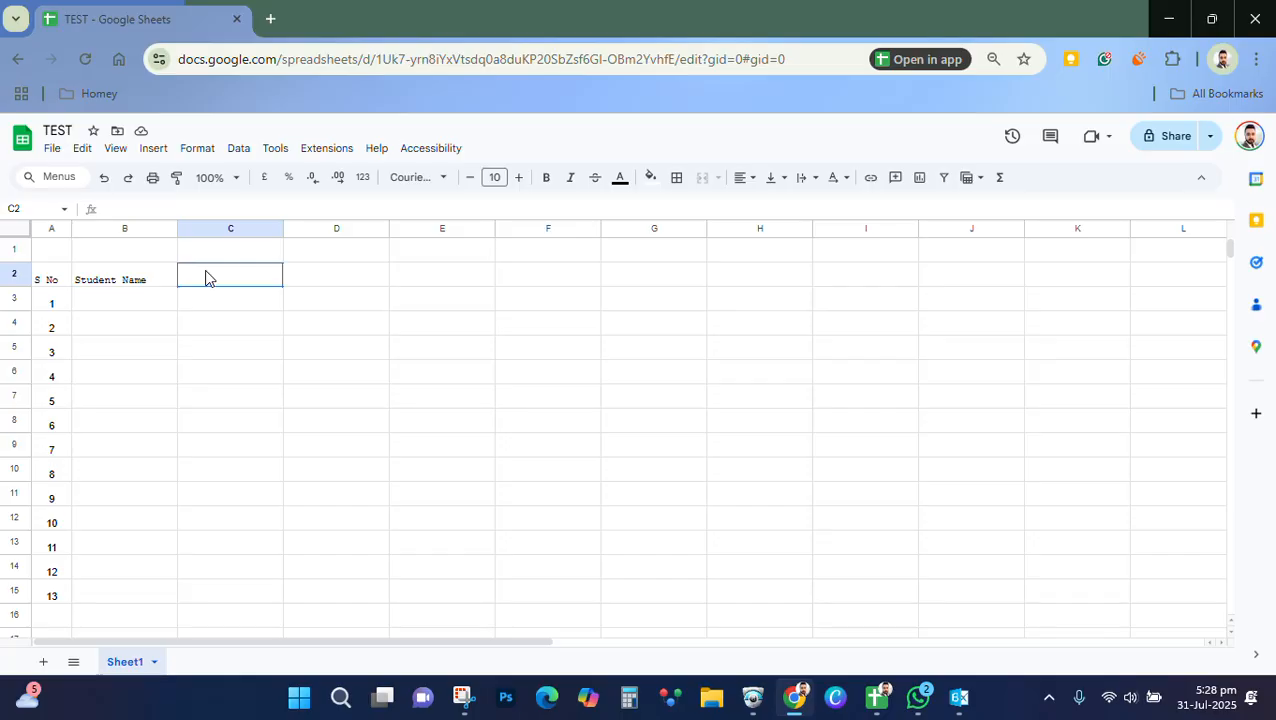
Make the headers in A2:B2 bold and set their font size to 11
{"action": "left_click", "coordinate": [50, 278]}
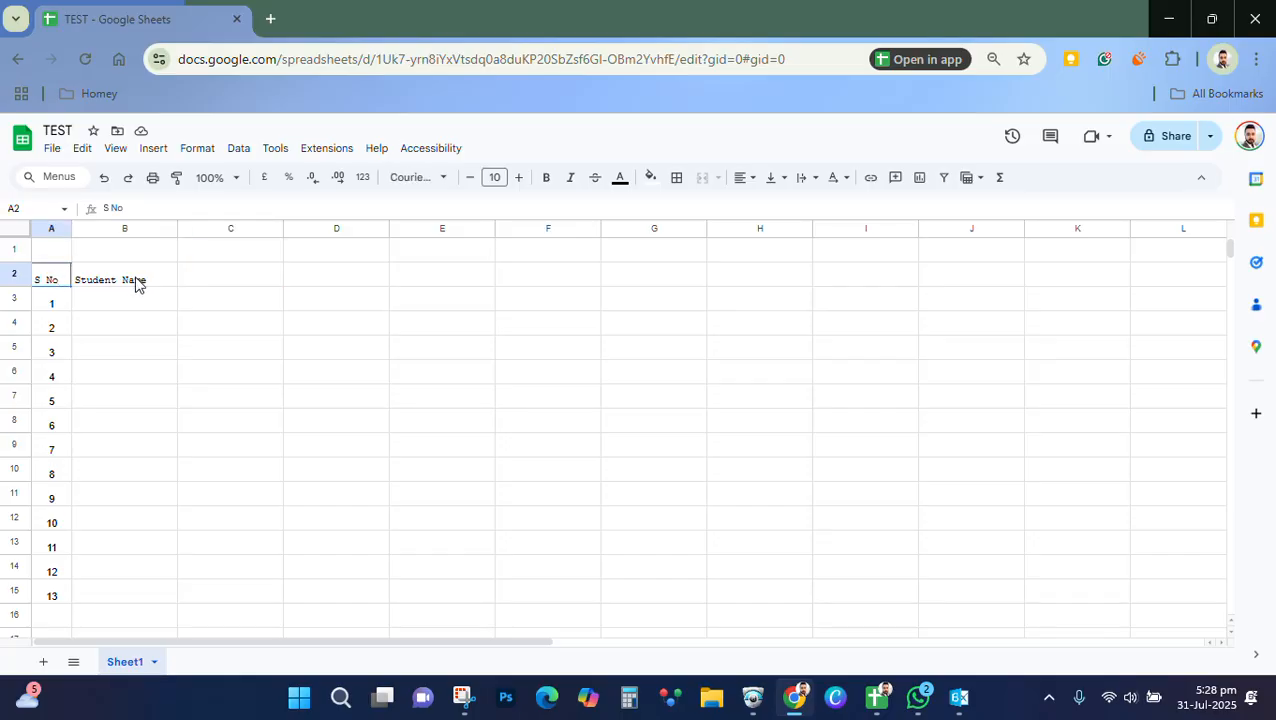
{"action": "left_click", "coordinate": [139, 284], "text": "shift"}
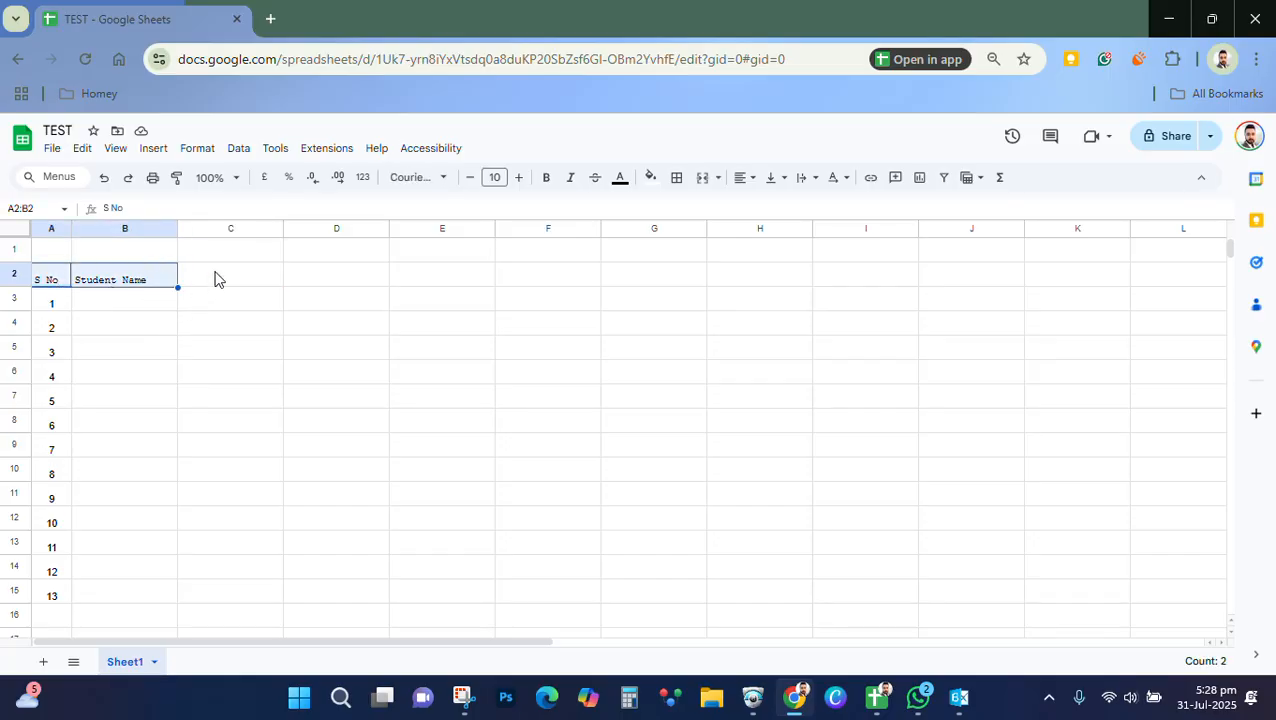
{"action": "left_click", "coordinate": [546, 178]}
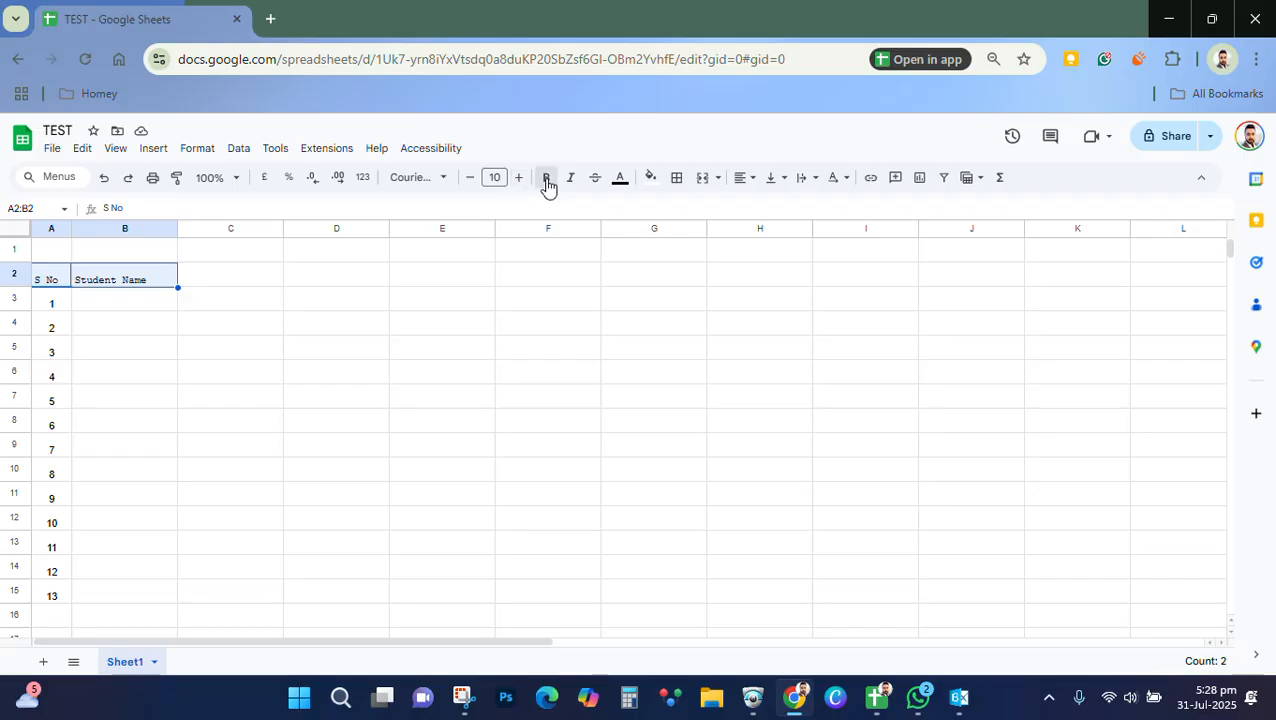
{"action": "left_click", "coordinate": [518, 178]}
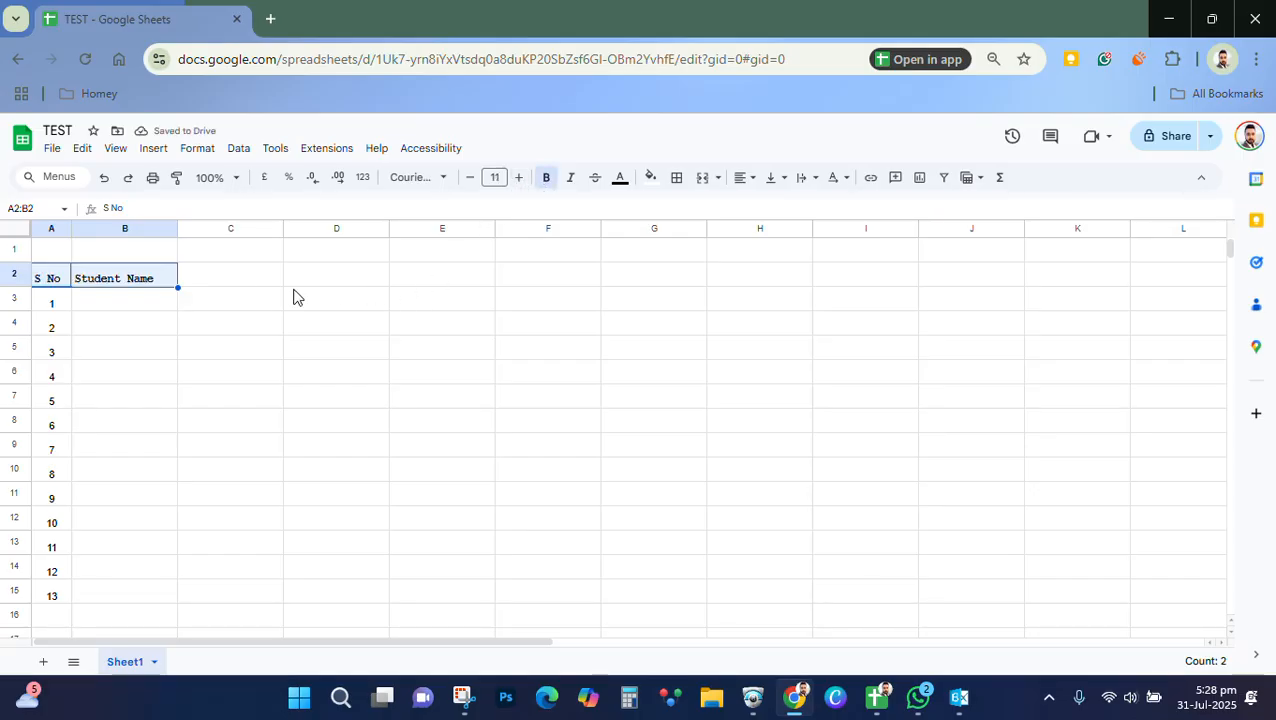
{"action": "left_click", "coordinate": [199, 330]}
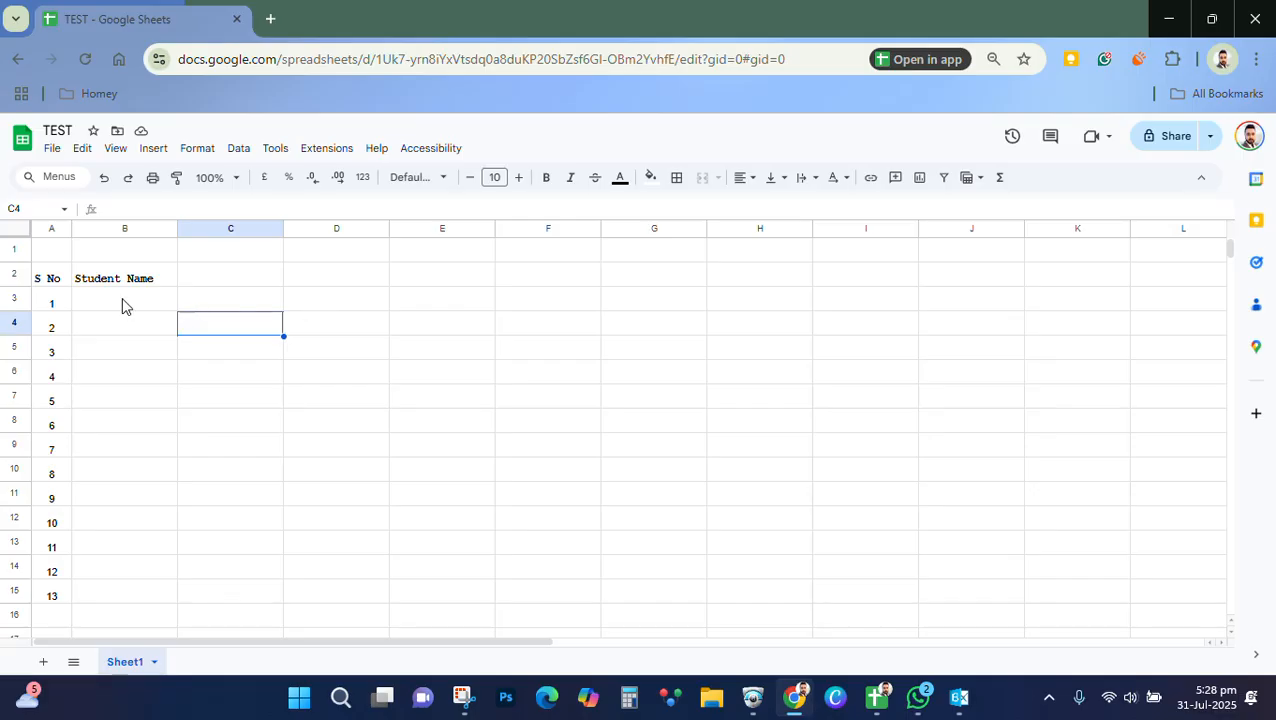
Apply all borders to the table range A2:B15
{"action": "left_click_drag", "start_coordinate": [57, 288], "coordinate": [144, 605]}
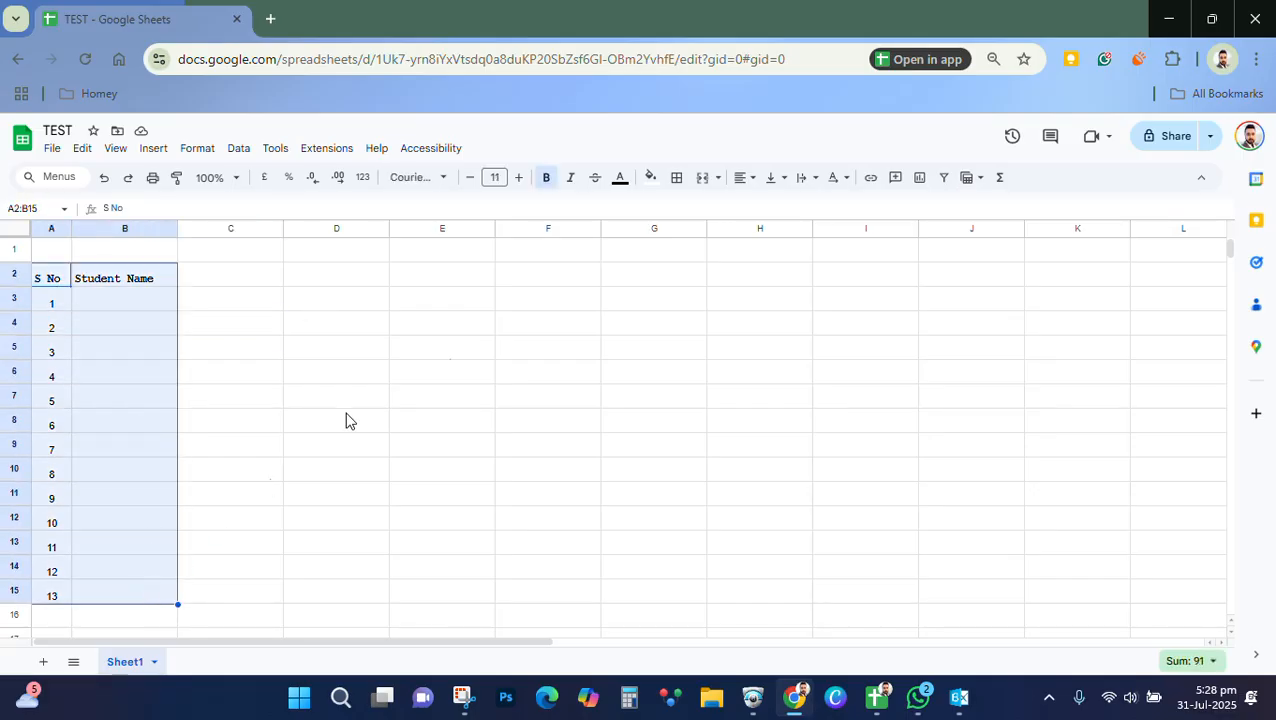
{"action": "left_click", "coordinate": [678, 187]}
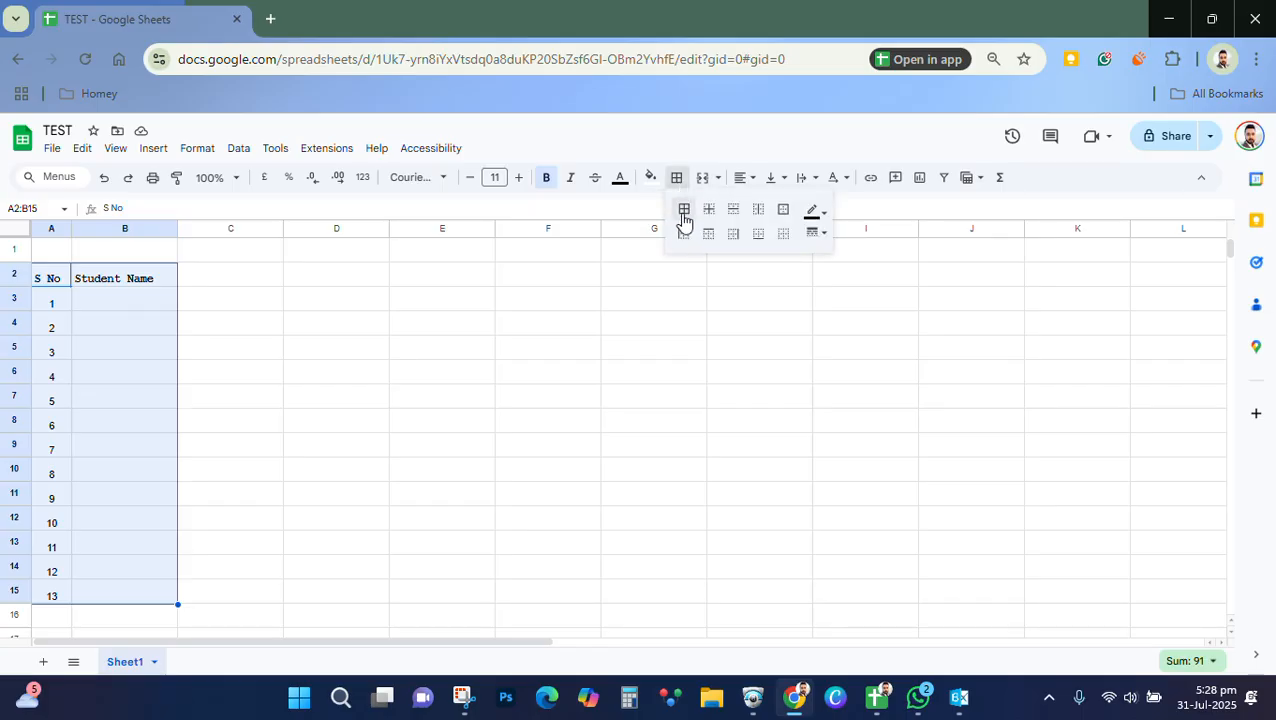
{"action": "left_click", "coordinate": [684, 212]}
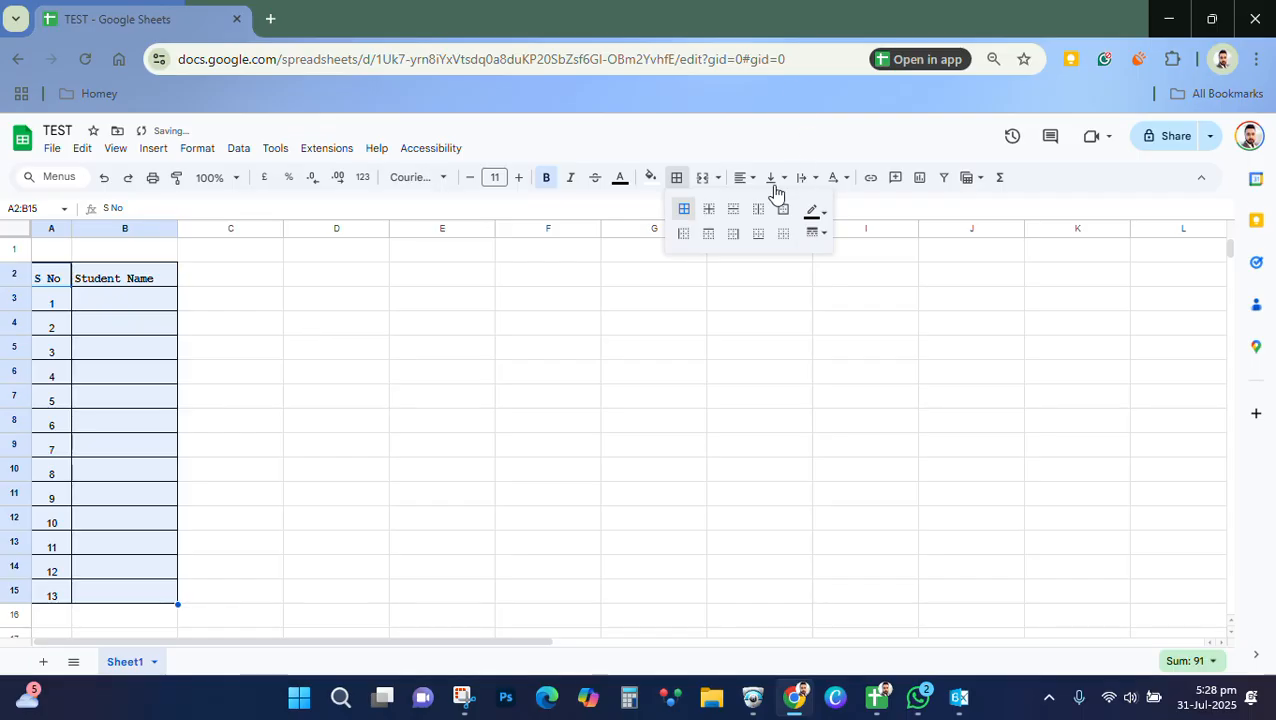
Align the contents of A2:B15 to the center horizontally and to the middle vertically
{"action": "left_click", "coordinate": [743, 178]}
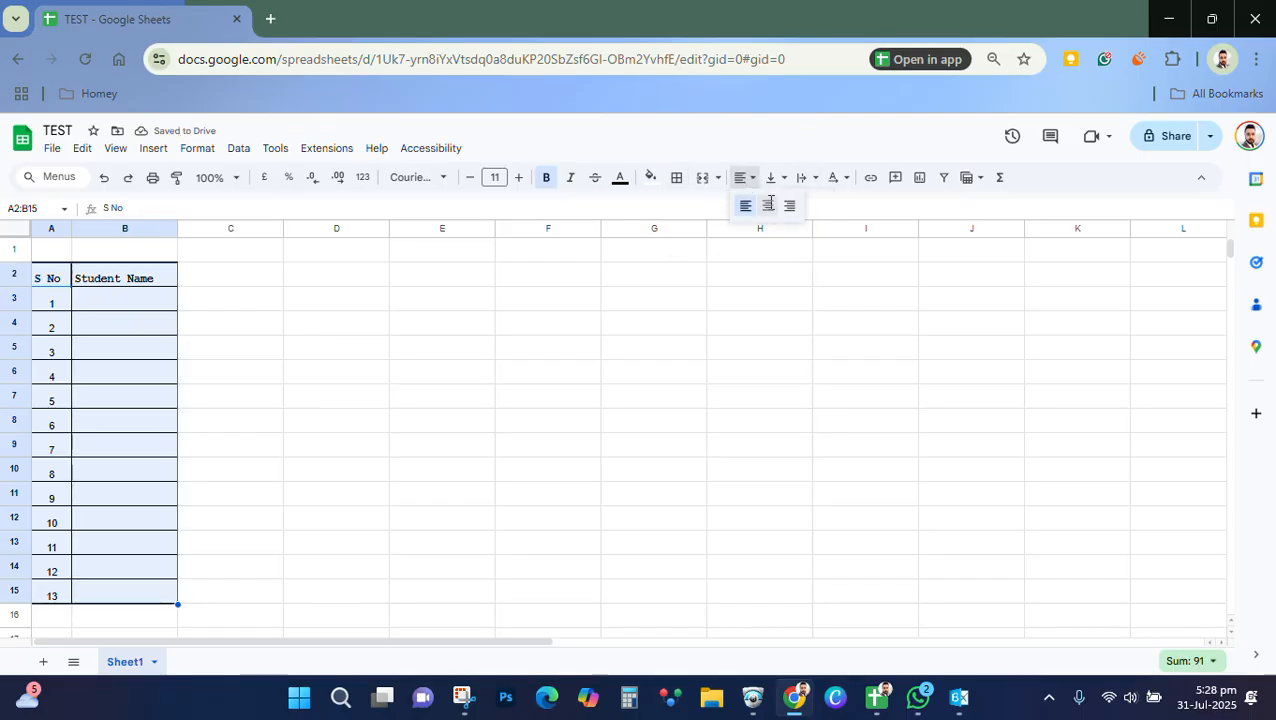
{"action": "left_click", "coordinate": [766, 207]}
{"action": "left_click", "coordinate": [772, 178]}
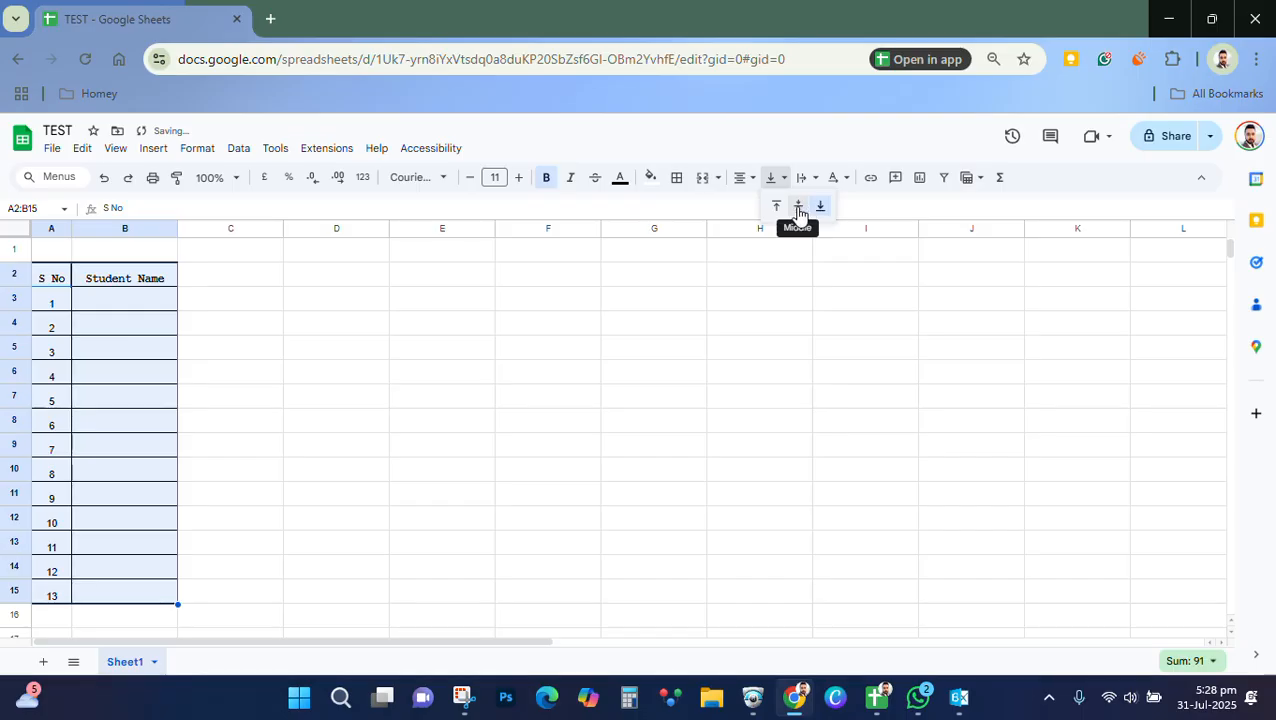
{"action": "left_click", "coordinate": [798, 209]}
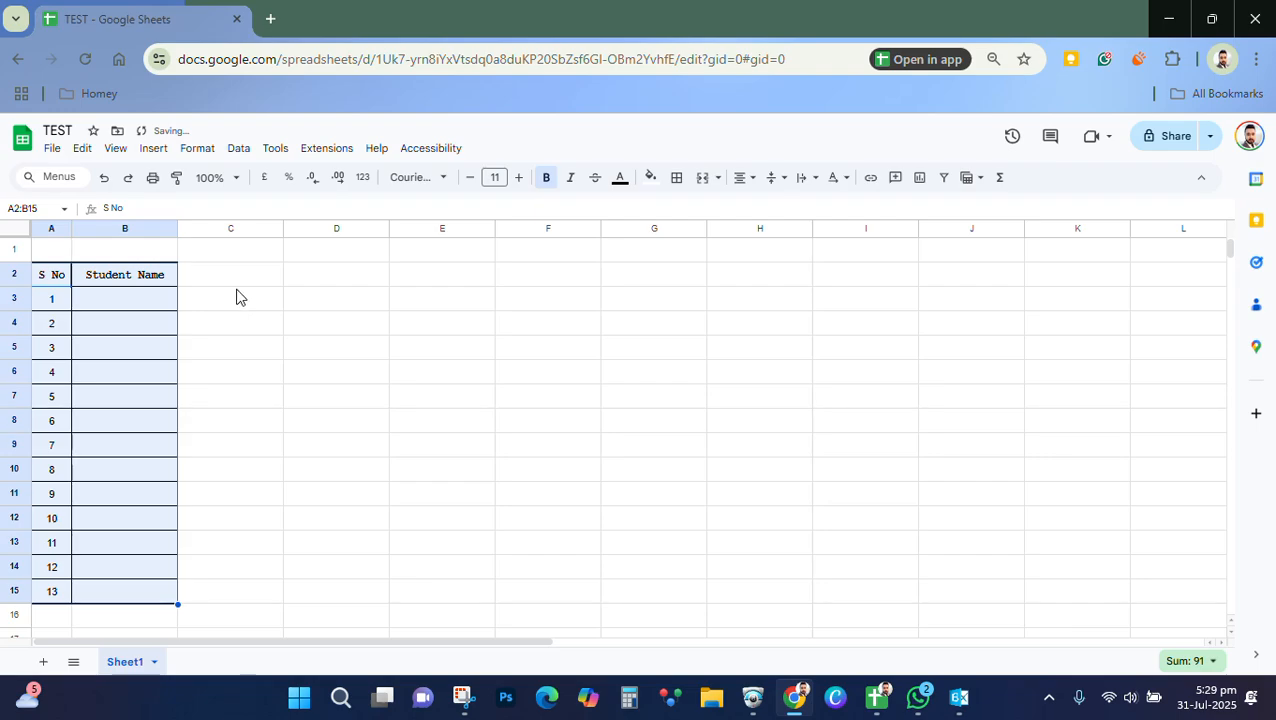
Enter the first four students' names in cells B3 to B6 under the "Student Name" header
{"action": "left_click", "coordinate": [134, 302]}
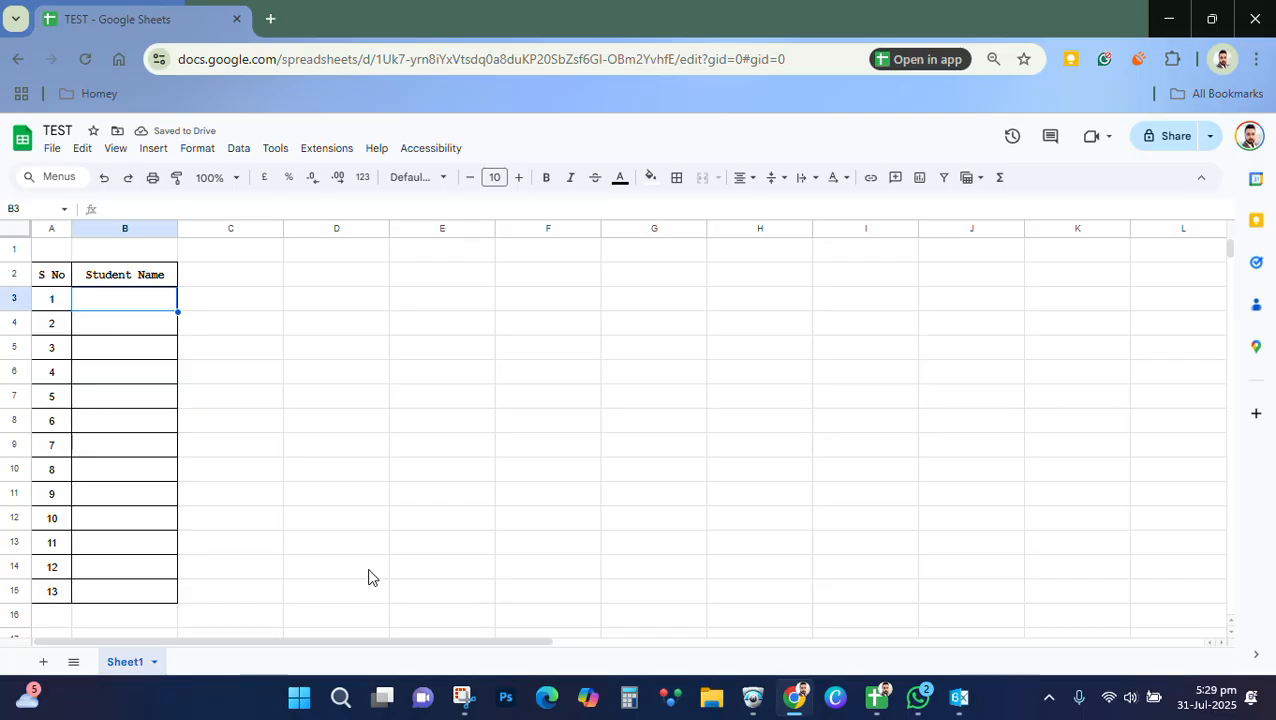
{"action": "type", "text": "Ali"}
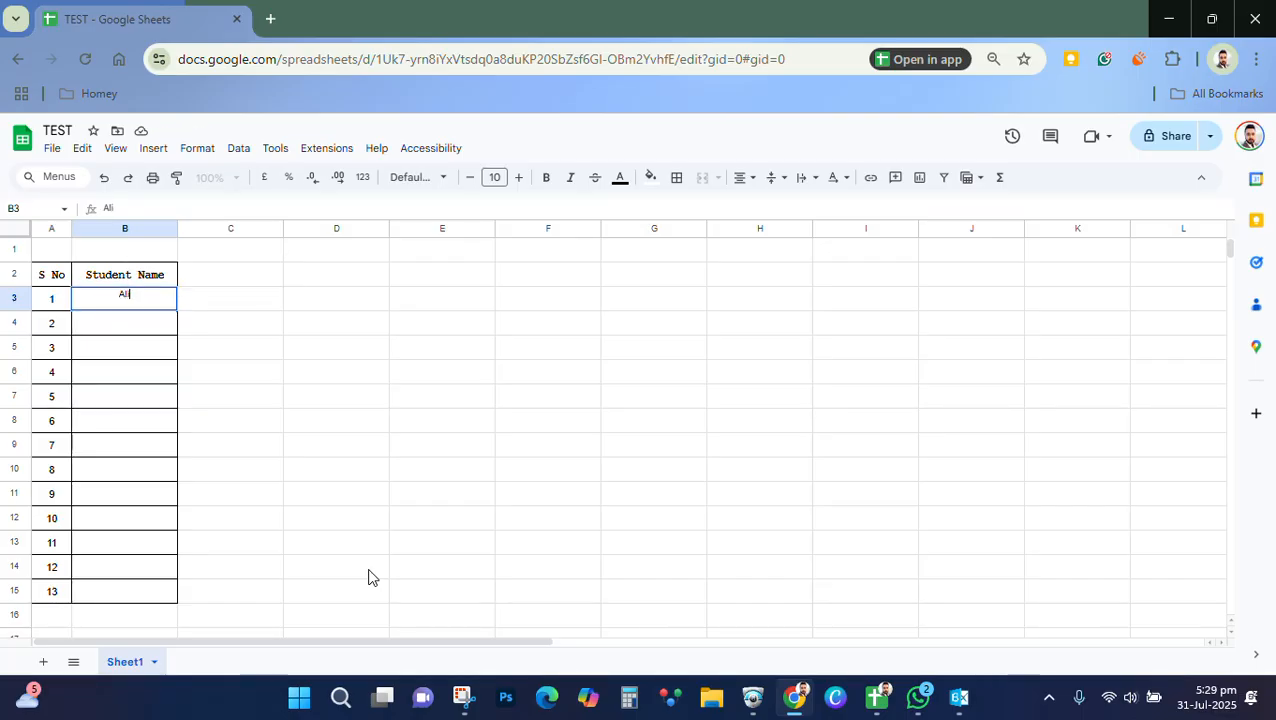
{"action": "key", "text": "Return"}
{"action": "type", "text": "Ayesha"}
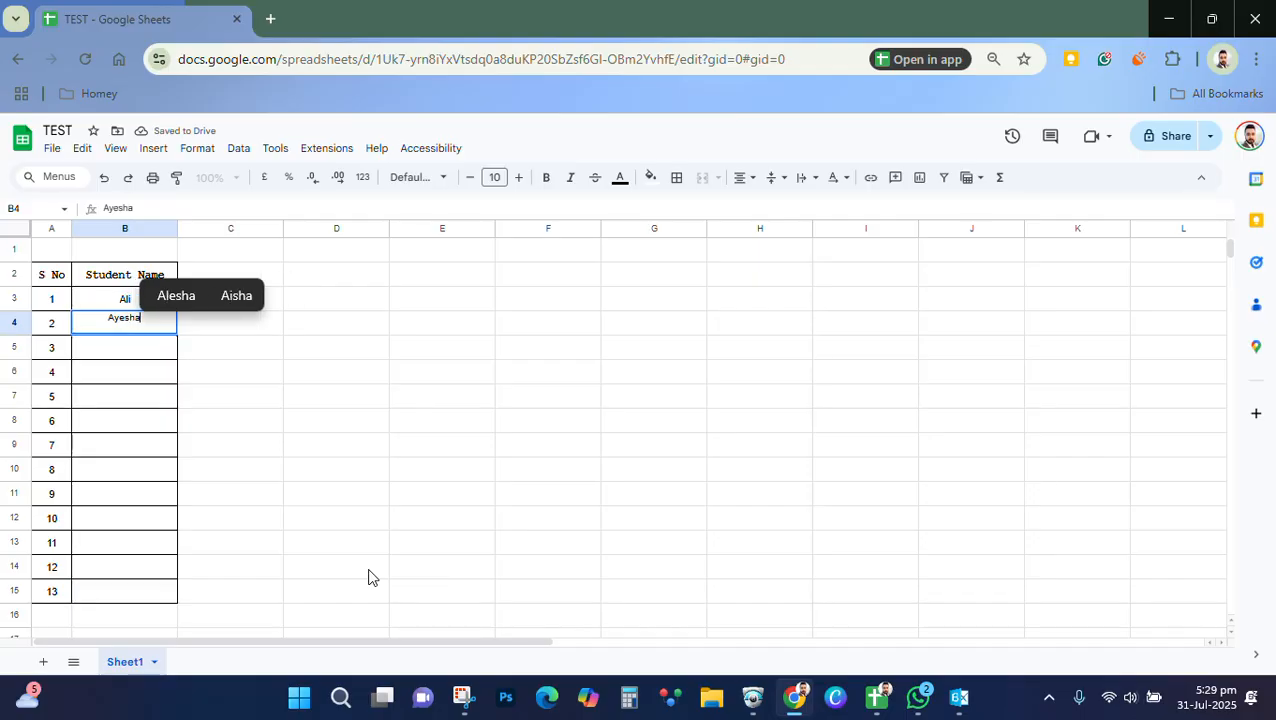
{"action": "key", "text": "Return"}
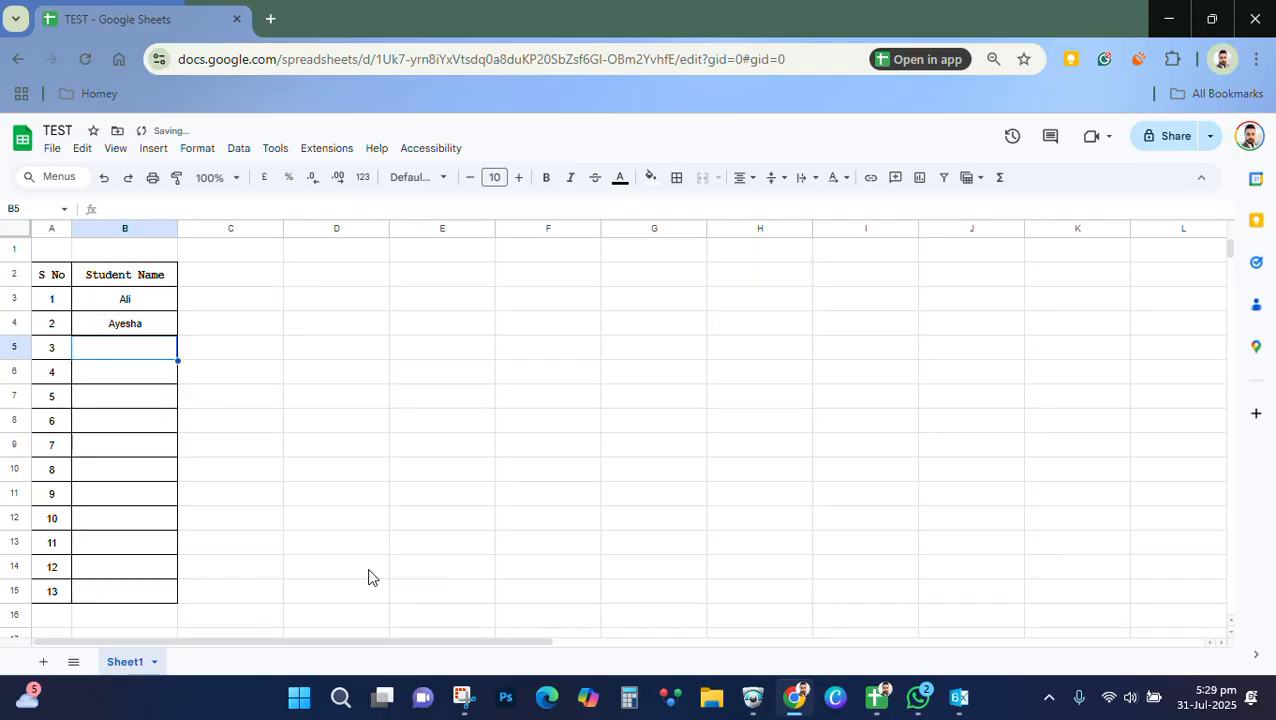
{"action": "type", "text": "Fatima"}
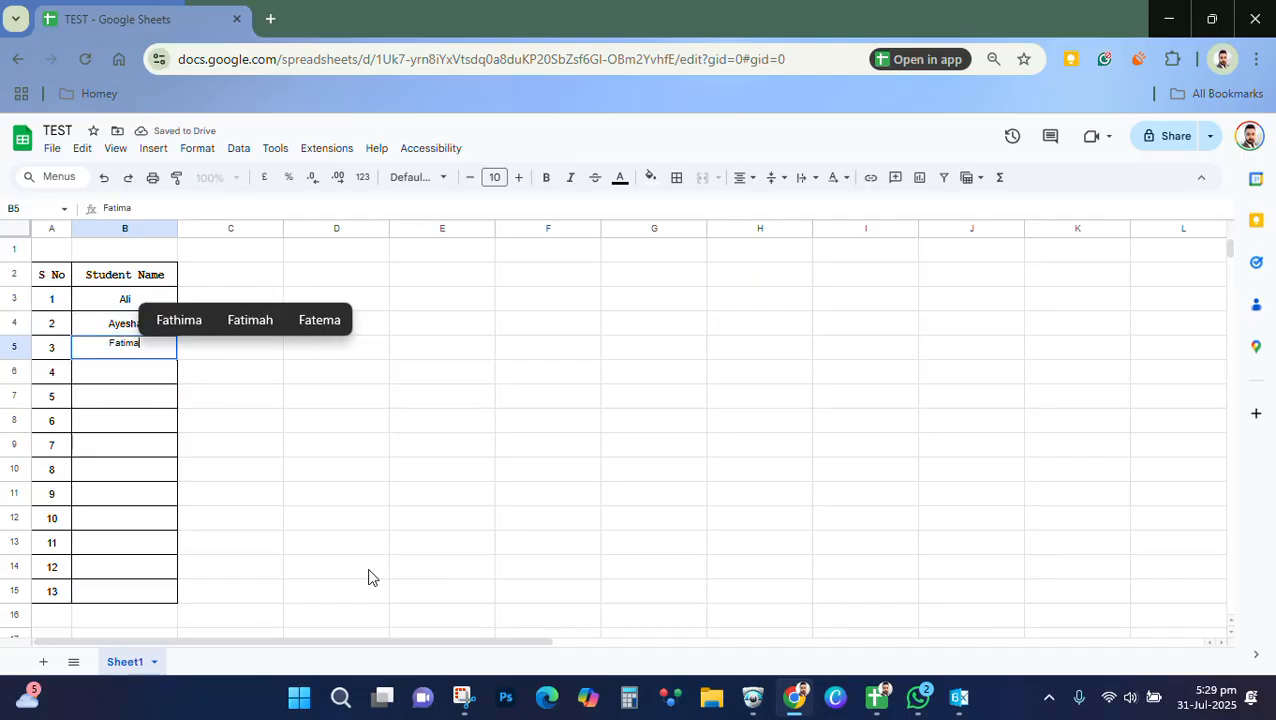
{"action": "key", "text": "Return"}
{"action": "type", "text": "Zohaib"}
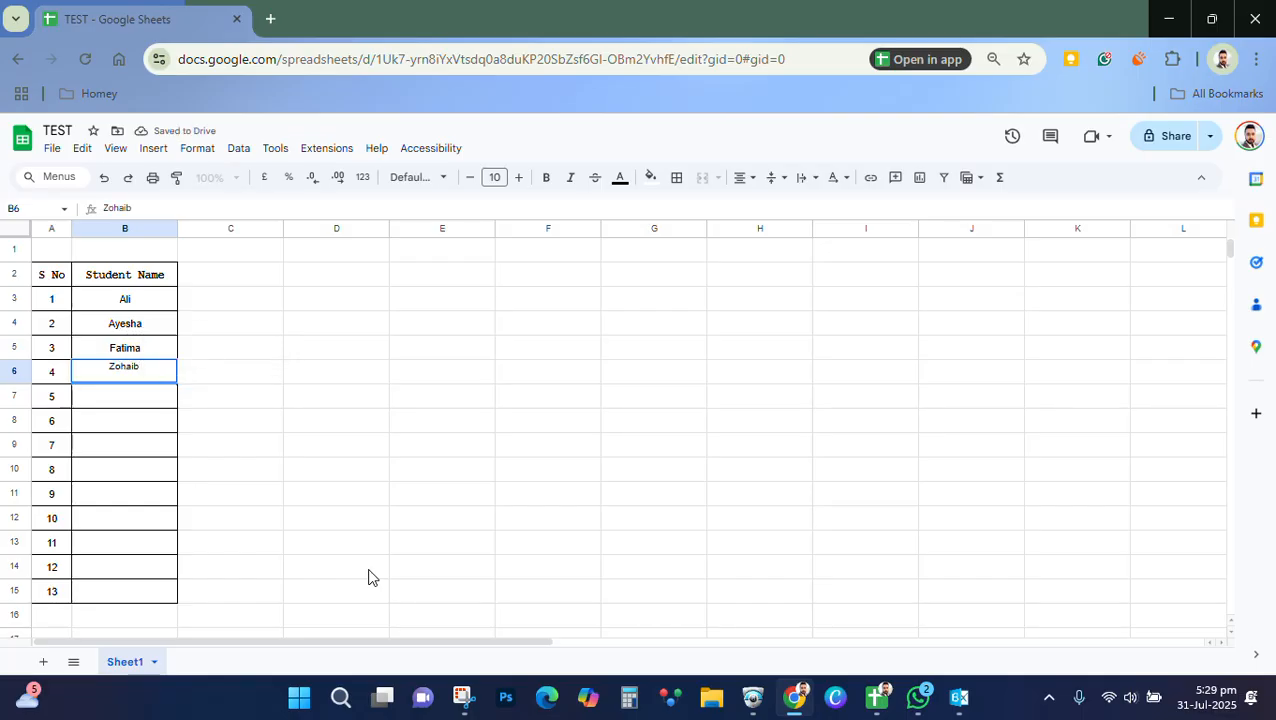
{"action": "key", "text": "Return"}
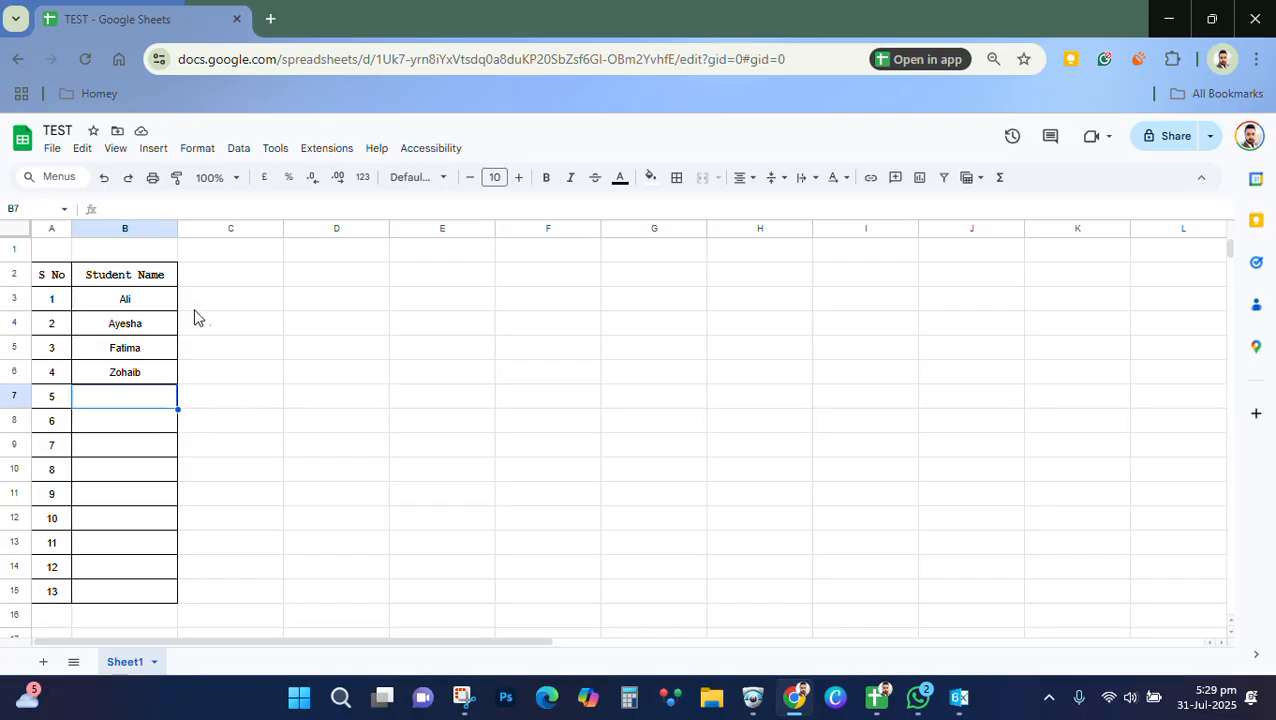
Copy the formatting of header cell B2 onto cells B3:B7 with Paint format and check the formatted names
{"action": "left_click", "coordinate": [154, 305]}
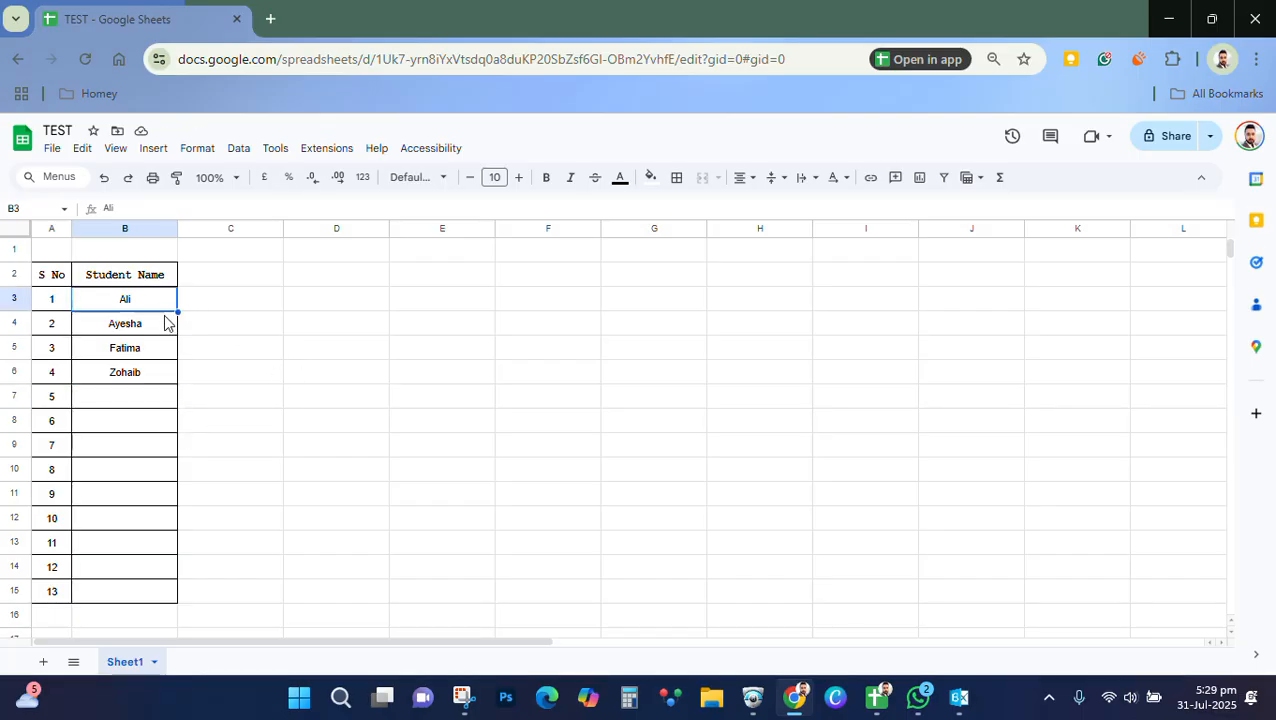
{"action": "left_click", "coordinate": [208, 347]}
{"action": "left_click", "coordinate": [154, 279]}
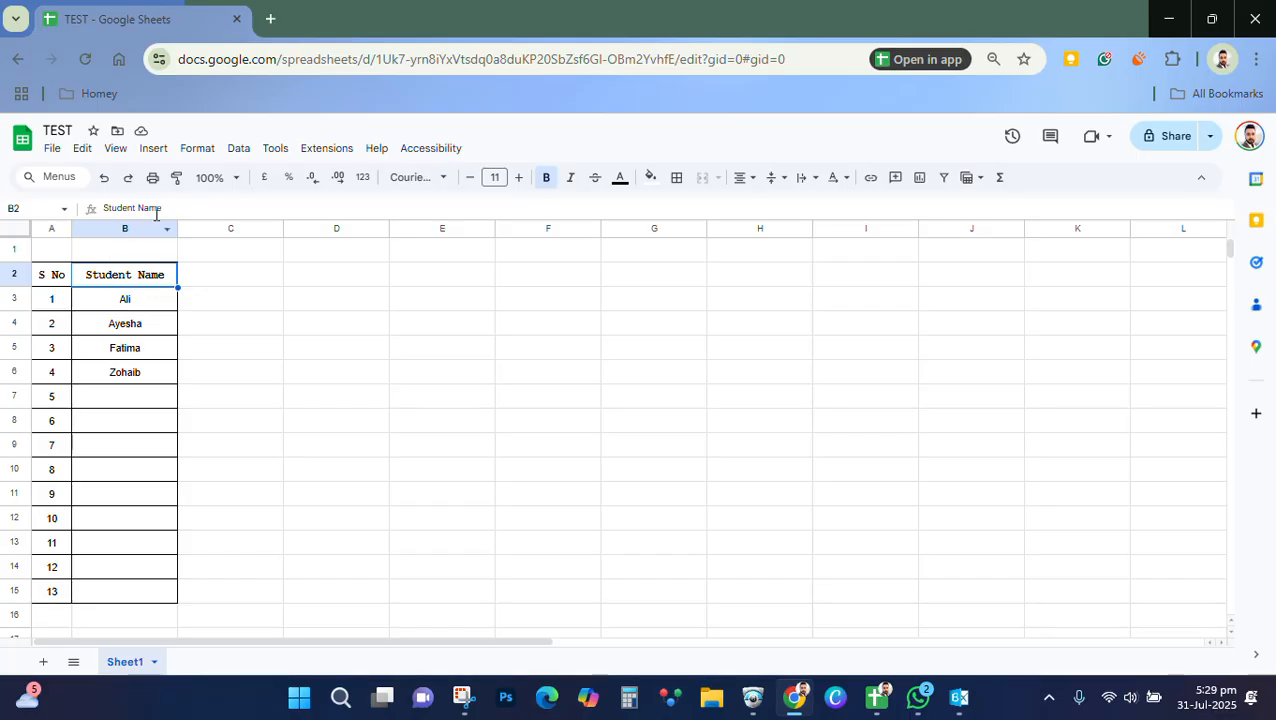
{"action": "left_click", "coordinate": [178, 178]}
{"action": "left_click_drag", "start_coordinate": [150, 304], "coordinate": [157, 399]}
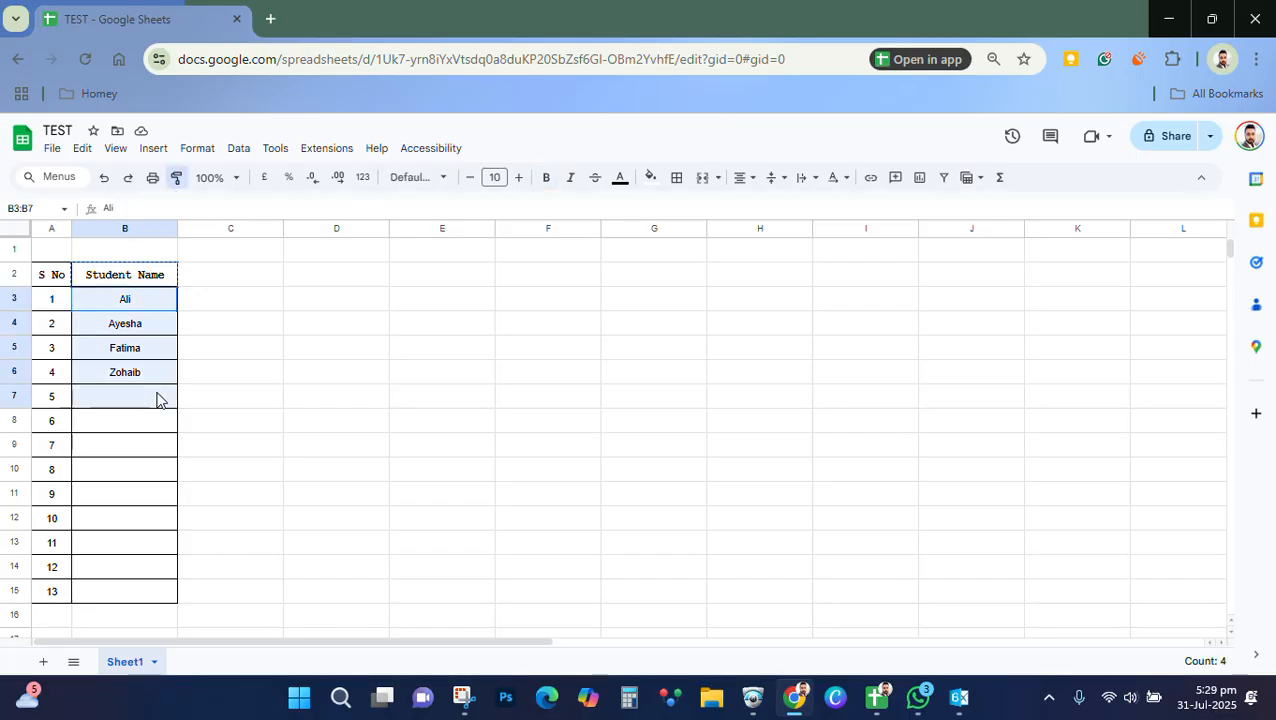
{"action": "left_click", "coordinate": [260, 348]}
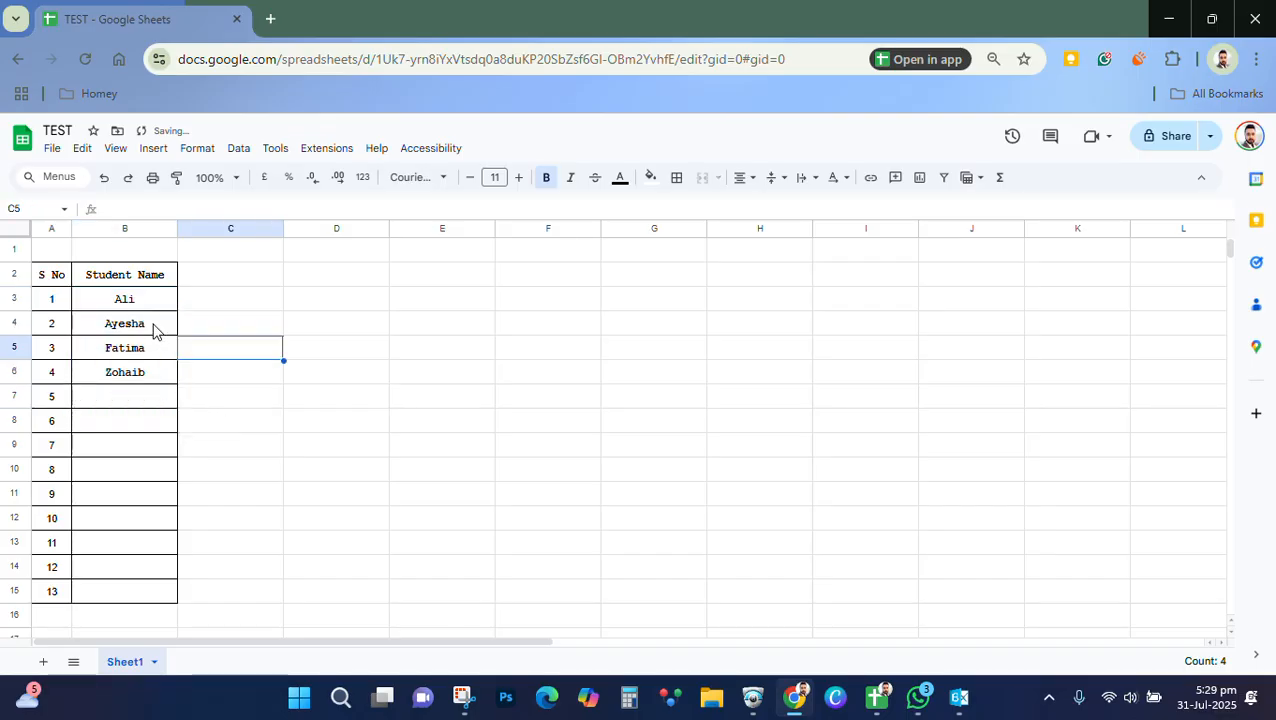
{"action": "left_click", "coordinate": [134, 305]}
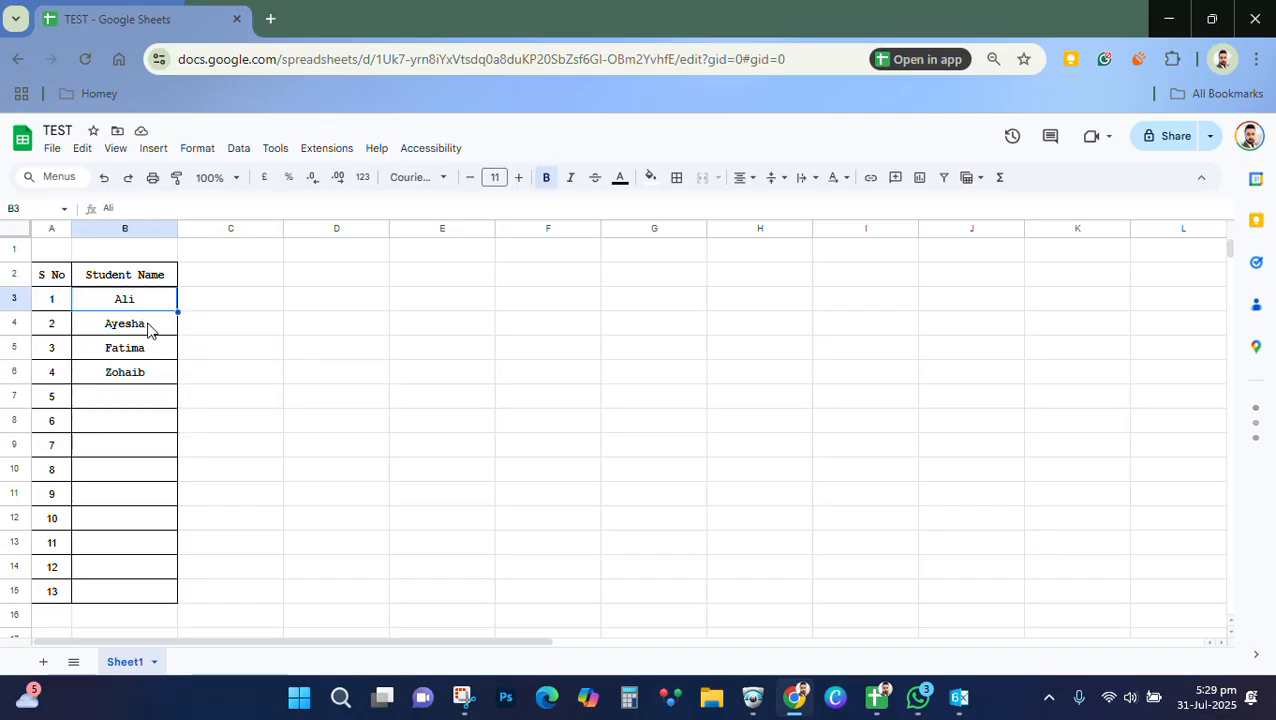
{"action": "left_click", "coordinate": [147, 329]}
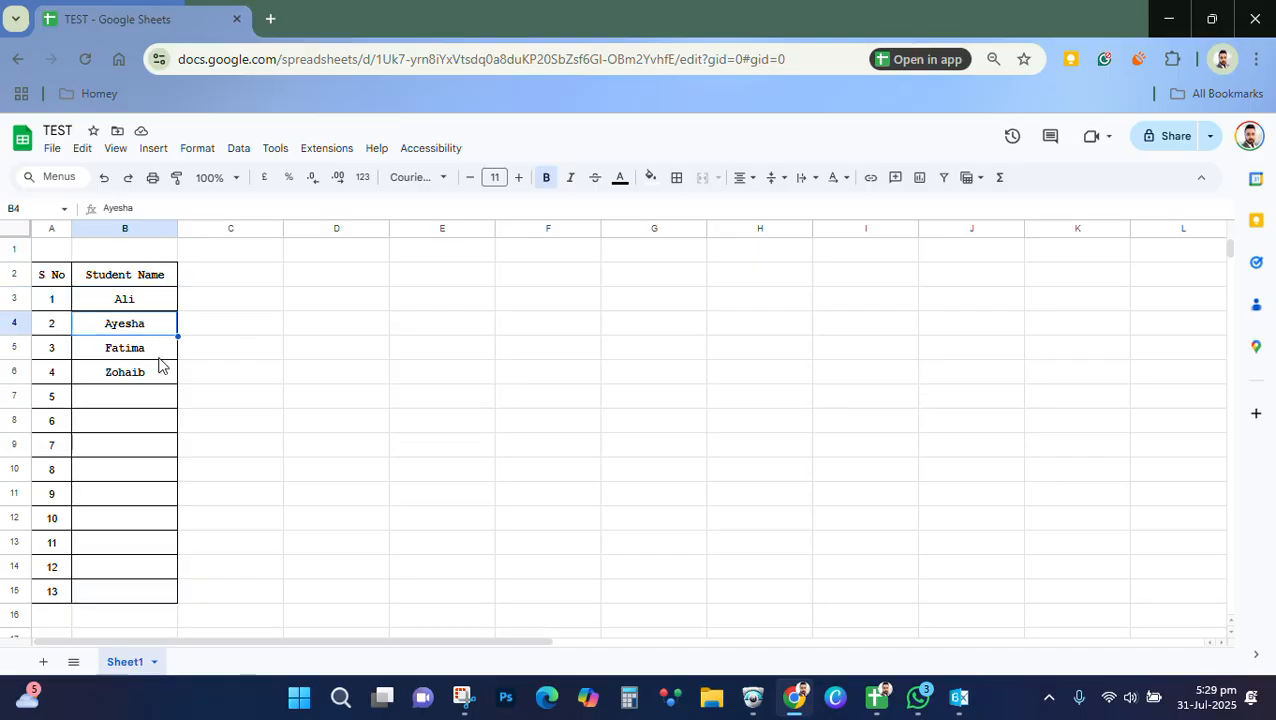
{"action": "left_click", "coordinate": [200, 348]}
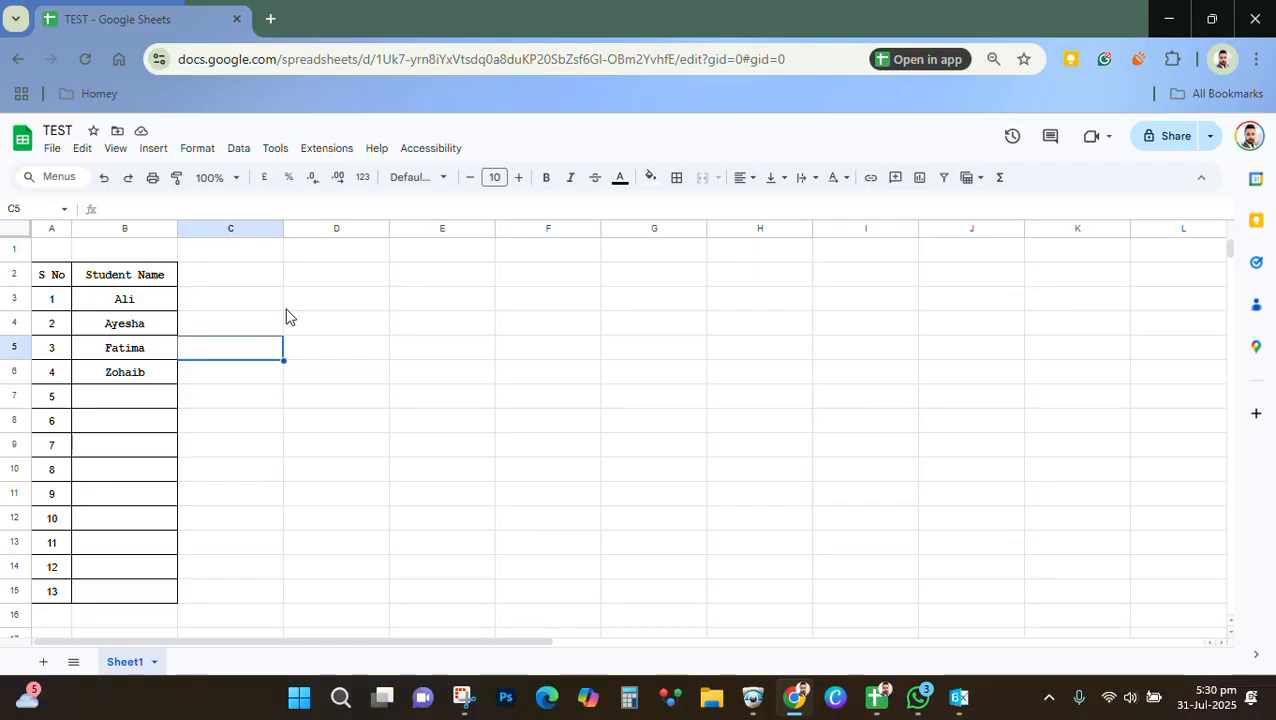
{"action": "left_click", "coordinate": [194, 301]}
{"action": "left_click", "coordinate": [168, 276]}
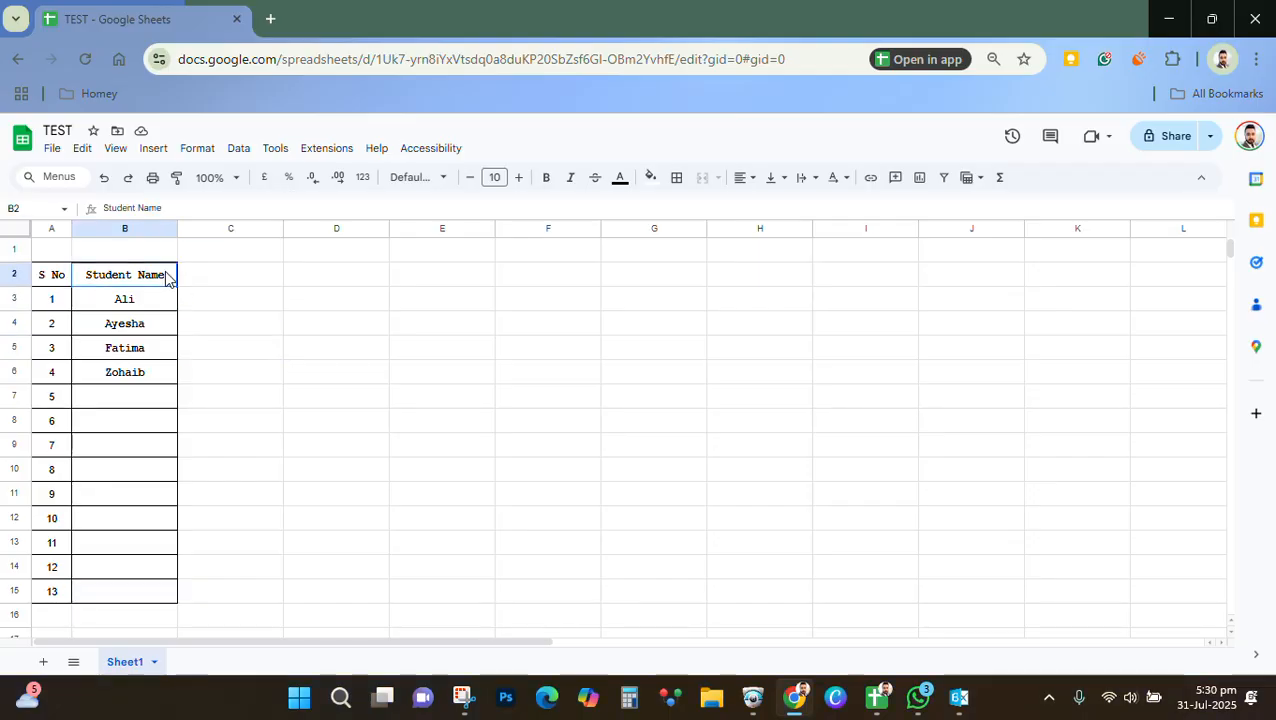
{"action": "left_click", "coordinate": [209, 280]}
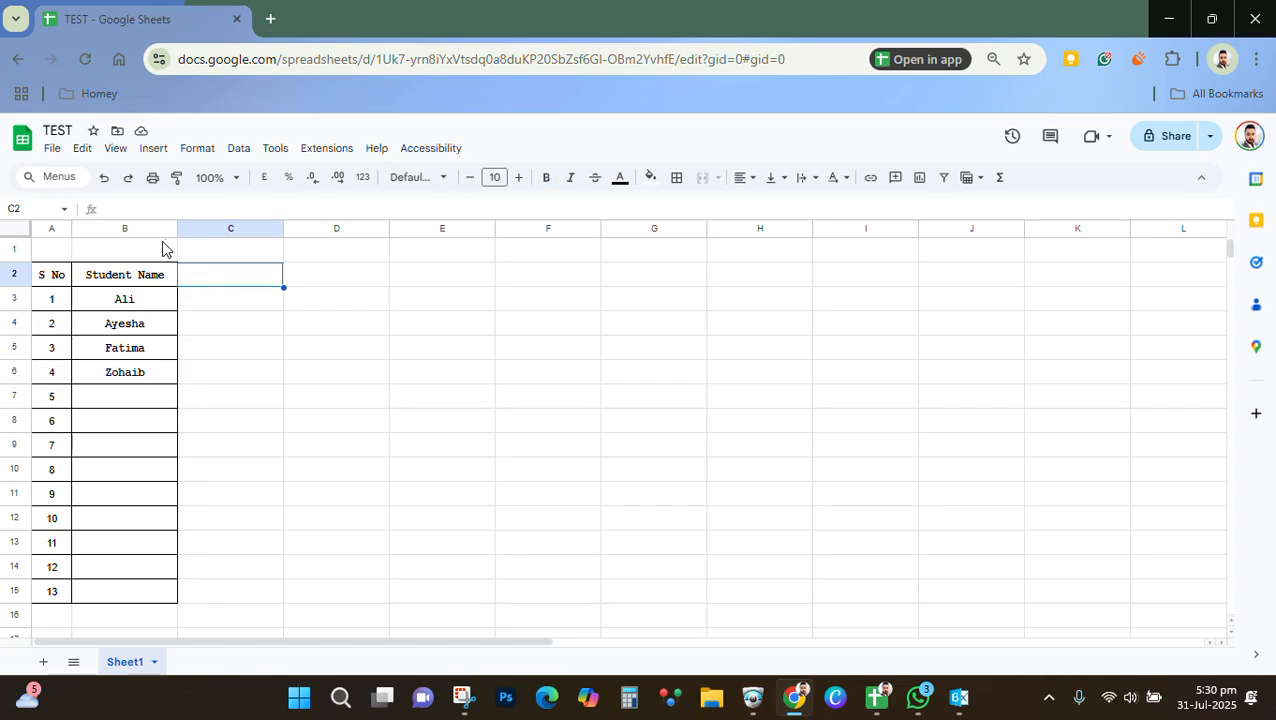
Narrow column B to slightly less than the width of its header text and wrap the "Student Name" text in B2
{"action": "left_click_drag", "start_coordinate": [177, 228], "coordinate": [139, 262]}
{"action": "left_click", "coordinate": [122, 280]}
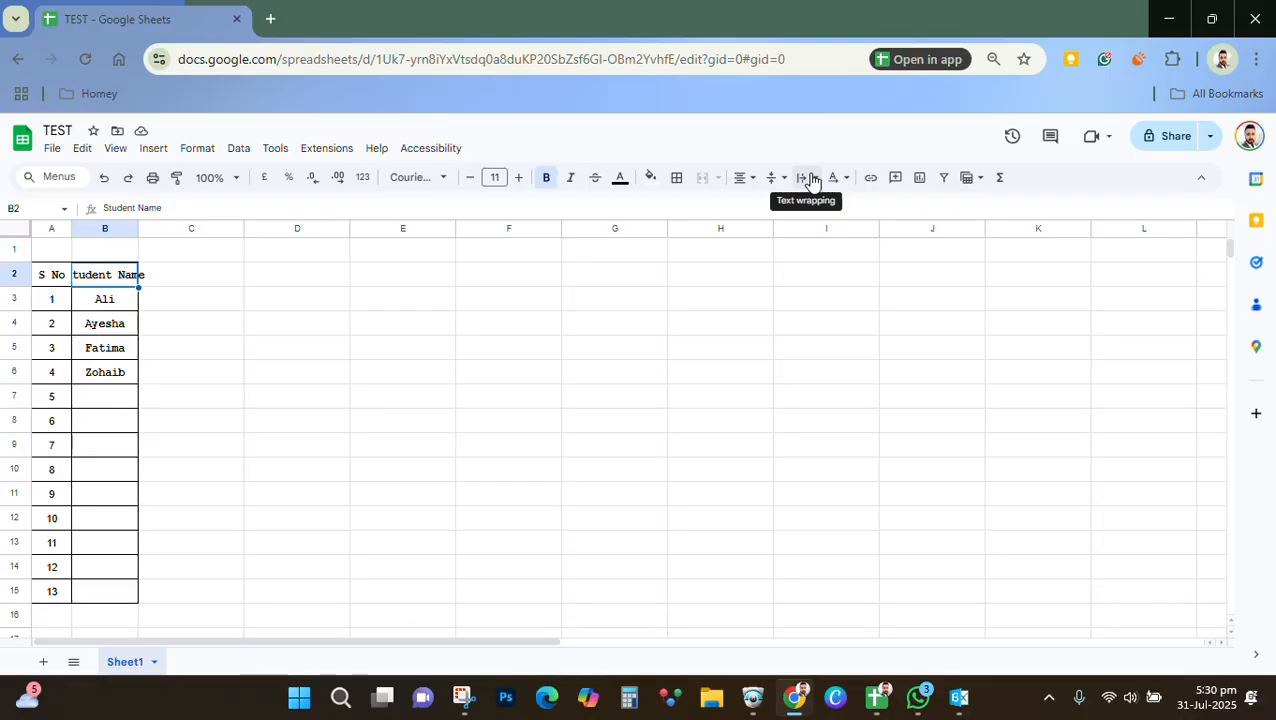
{"action": "left_click", "coordinate": [812, 180]}
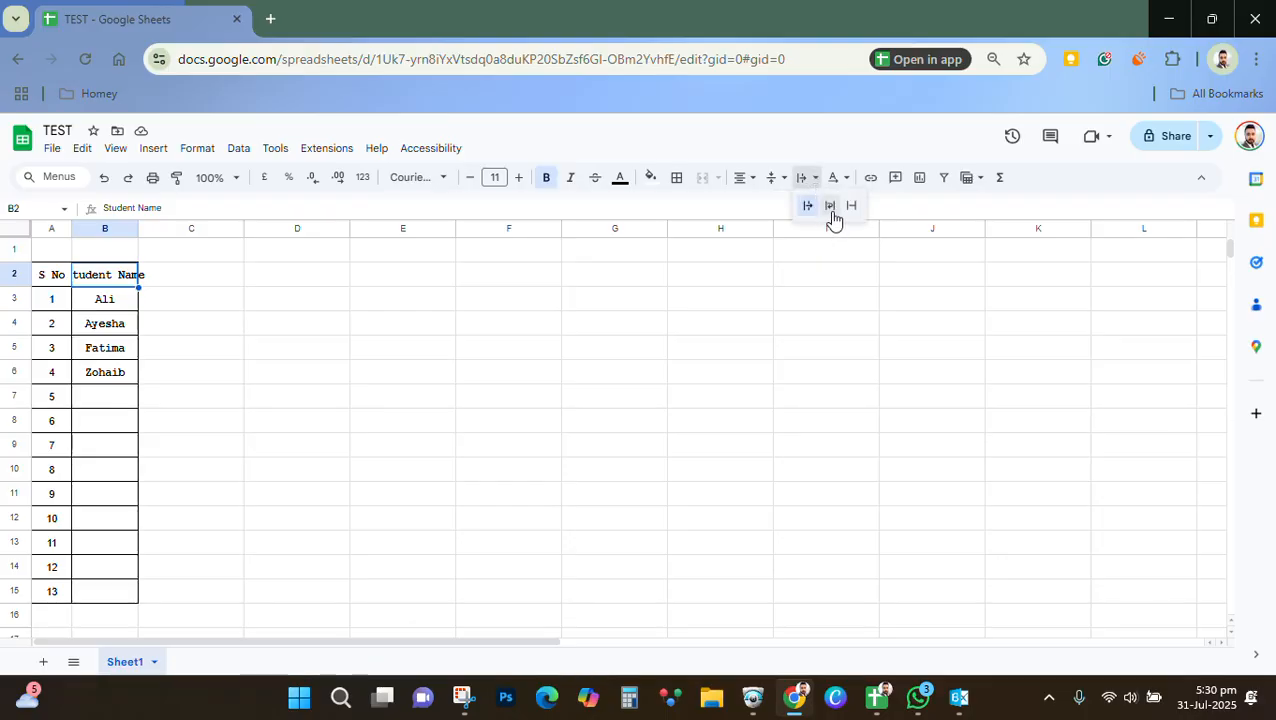
{"action": "left_click", "coordinate": [833, 218]}
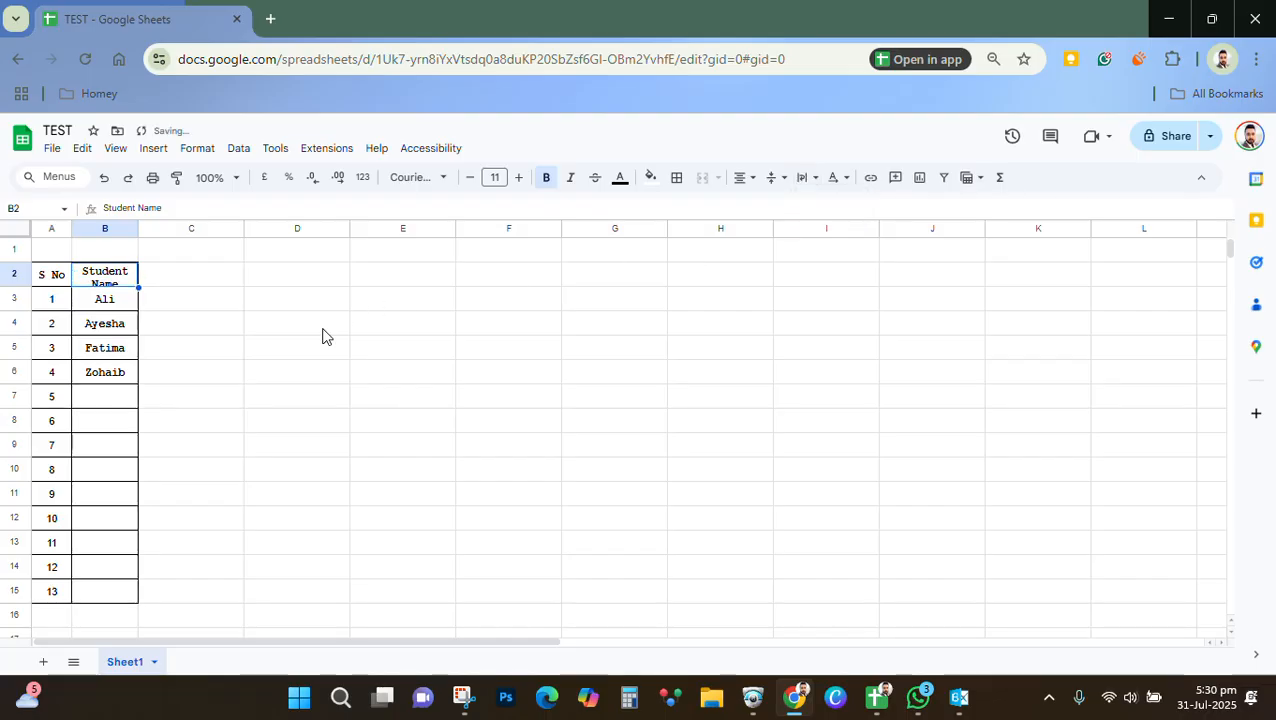
Increase the height of row 2 just enough to fit both lines of the wrapped "Student Name" header
{"action": "left_click", "coordinate": [174, 325]}
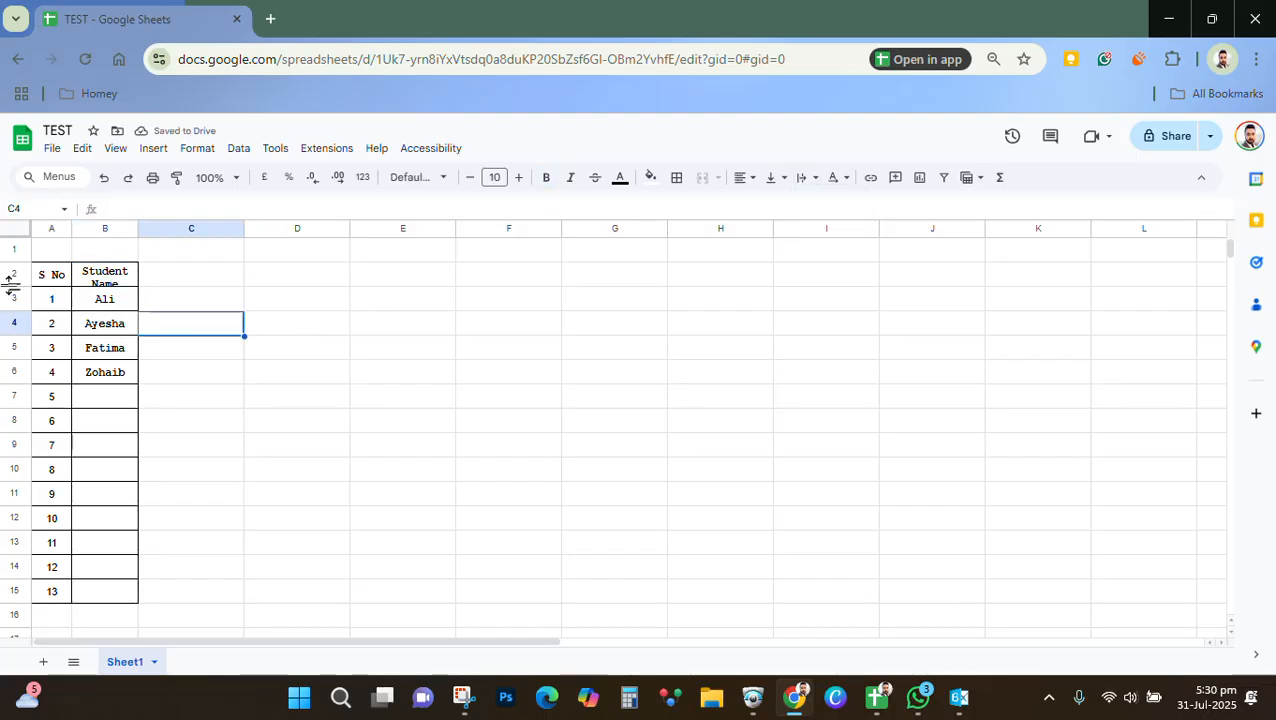
{"action": "left_click_drag", "start_coordinate": [12, 285], "coordinate": [12, 292]}
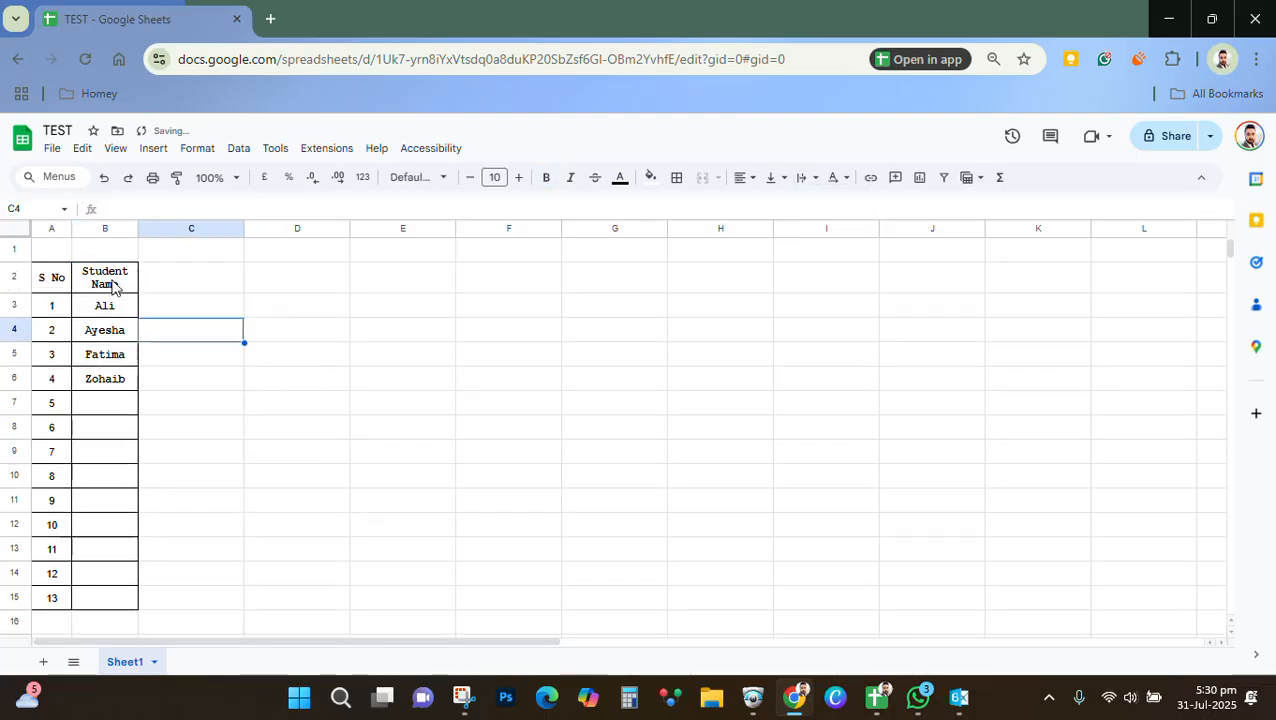
{"action": "left_click", "coordinate": [281, 430]}
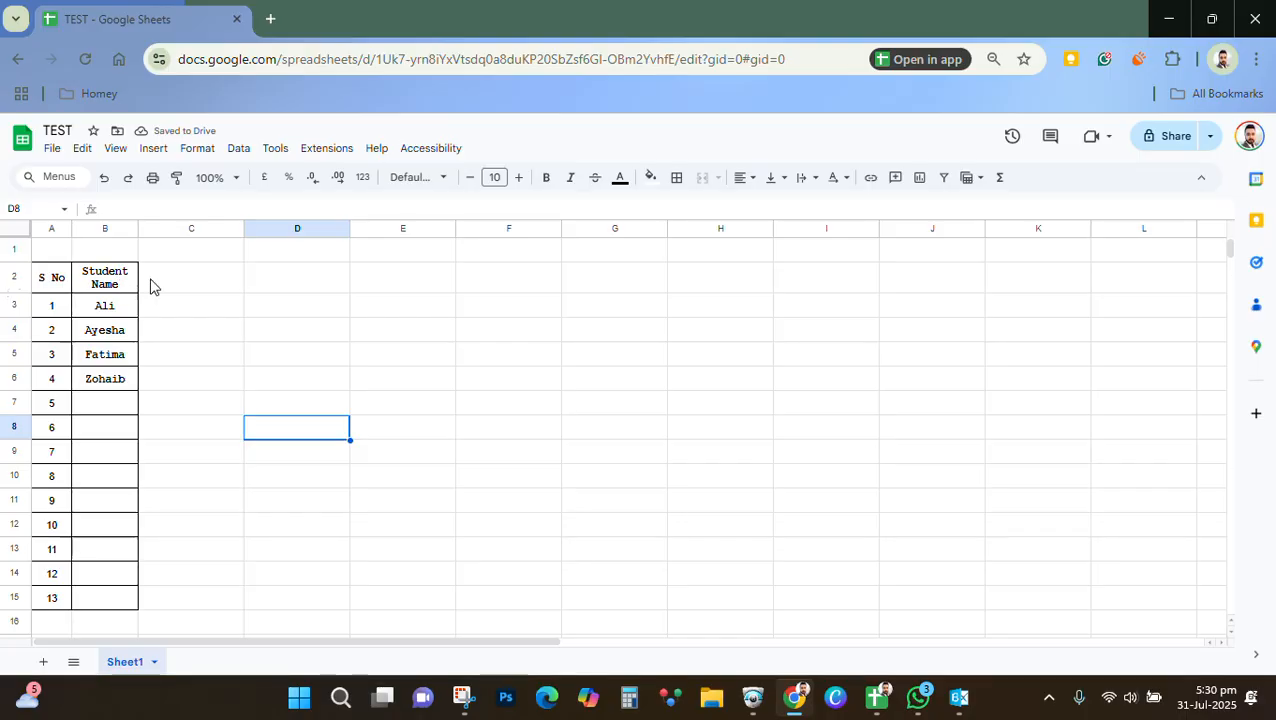
{"action": "left_click", "coordinate": [249, 306]}
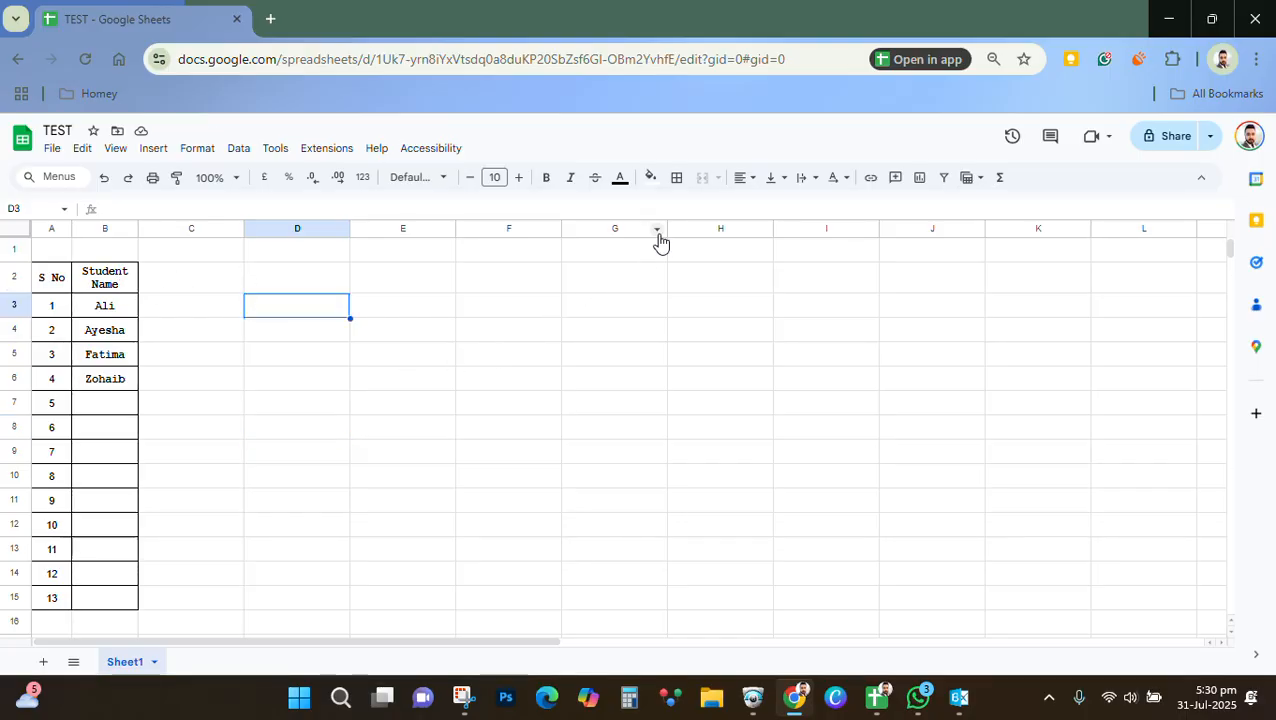
Give header cell B2 a yellow fill and magenta text
{"action": "left_click", "coordinate": [116, 284]}
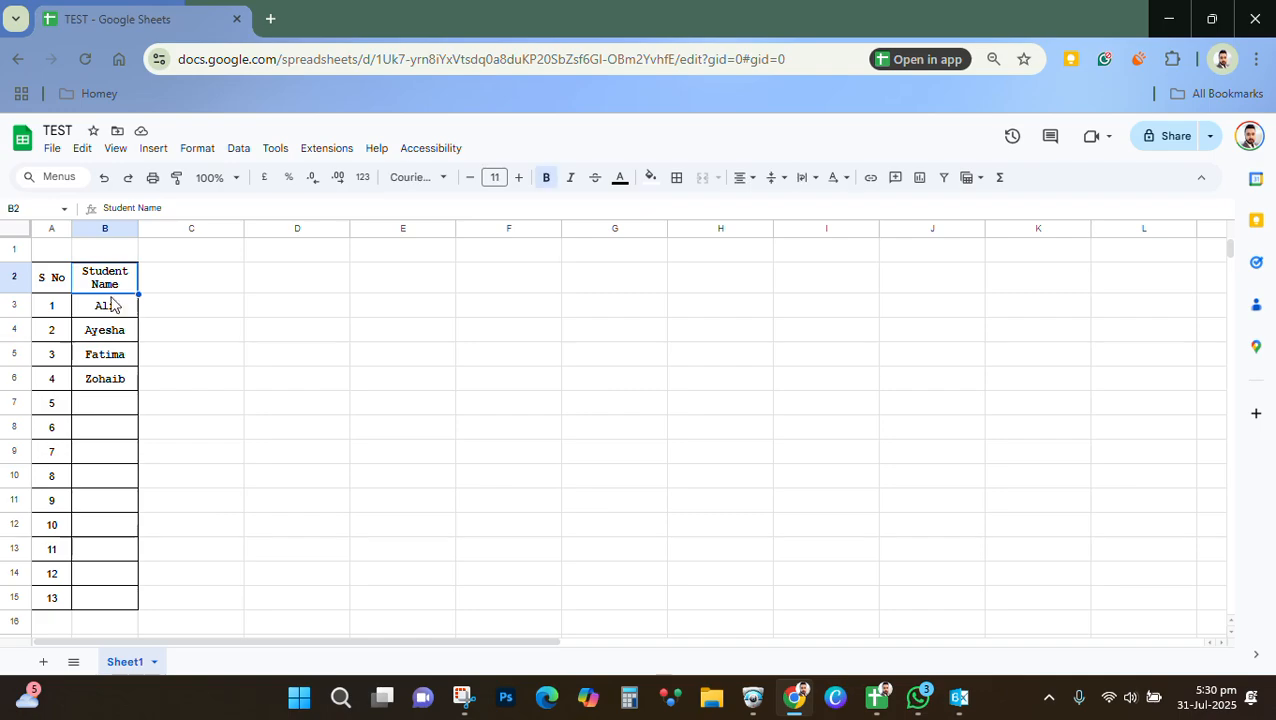
{"action": "left_click", "coordinate": [650, 180]}
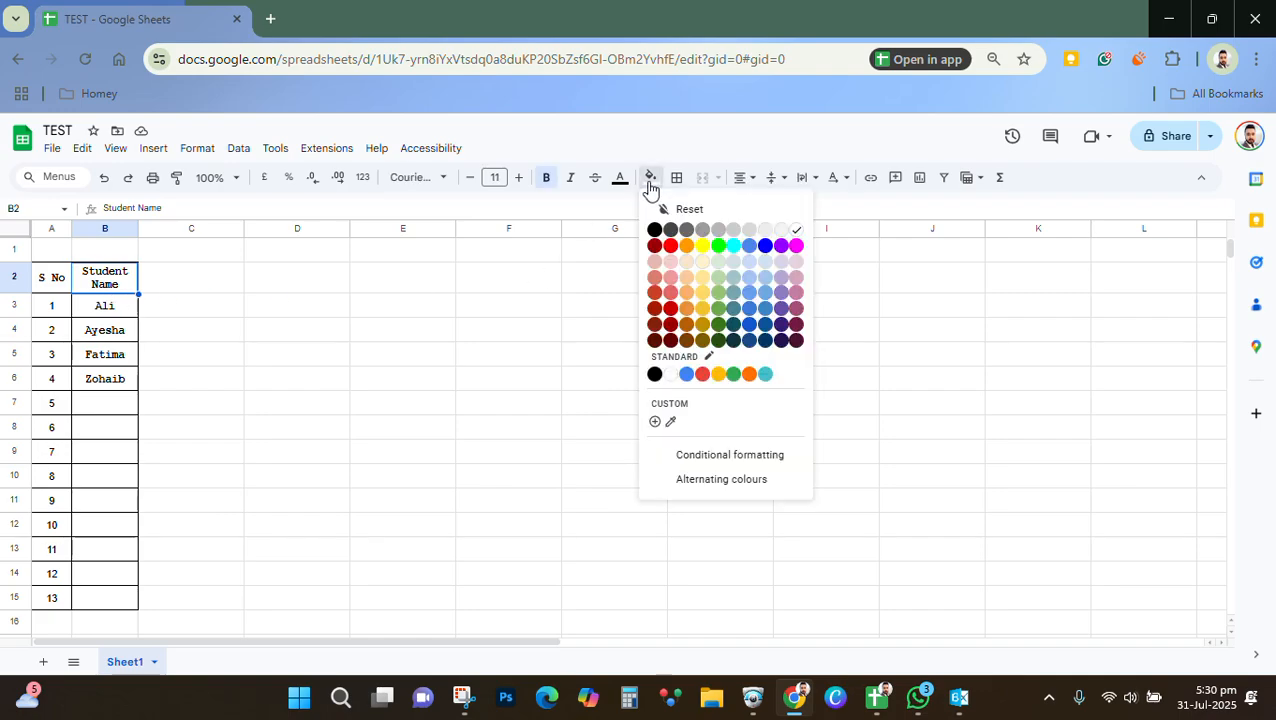
{"action": "left_click", "coordinate": [702, 246]}
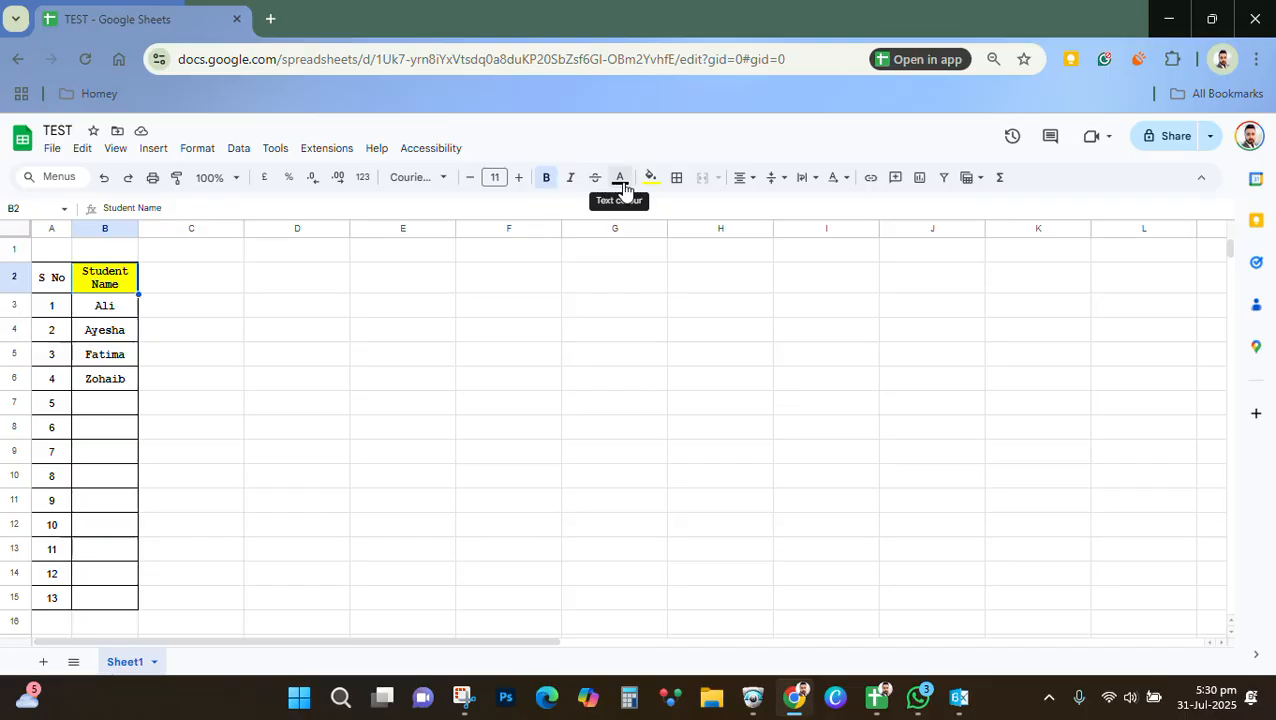
{"action": "left_click", "coordinate": [621, 180]}
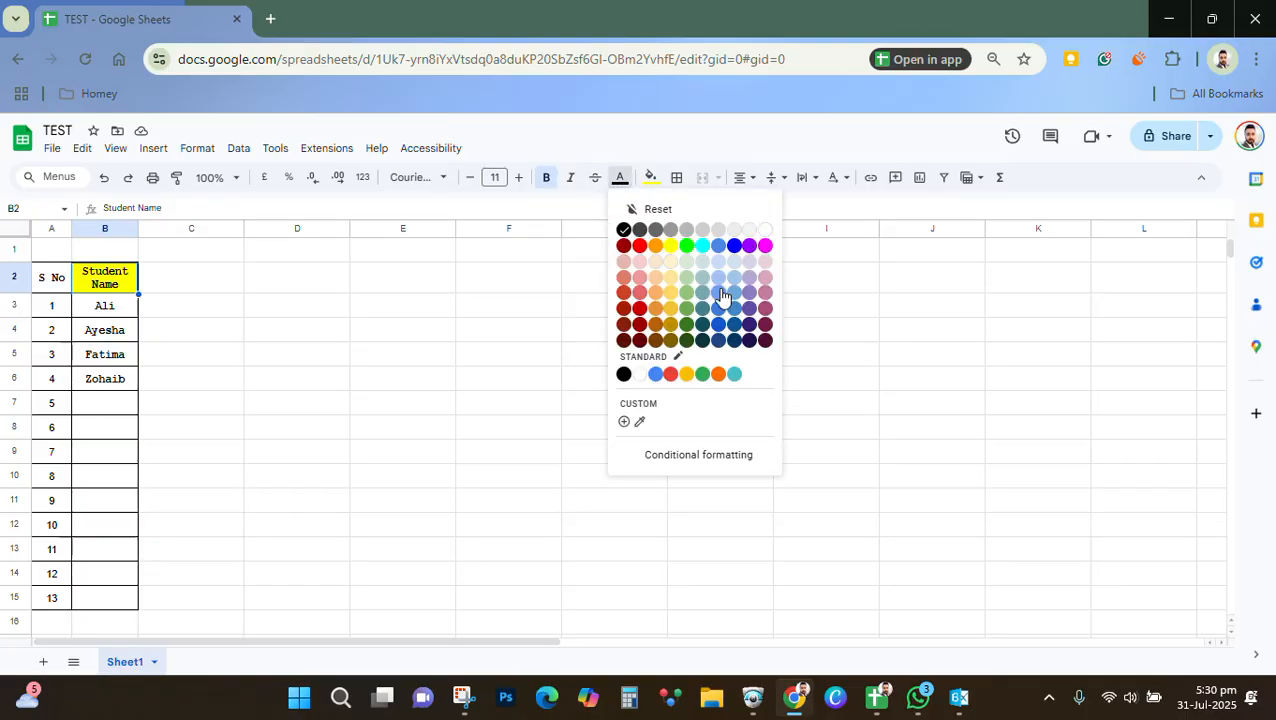
{"action": "left_click", "coordinate": [765, 246]}
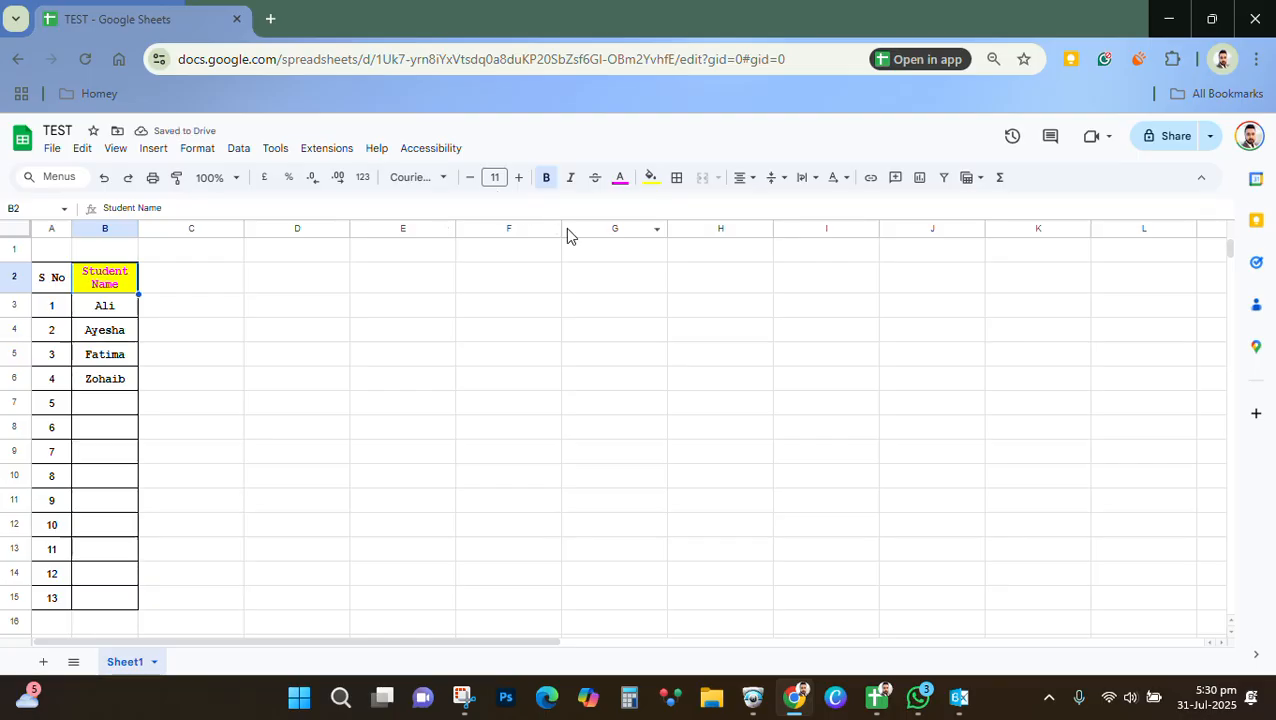
Italicize the "Student Name" header in B2 and toggle strikethrough on and back off
{"action": "left_click", "coordinate": [574, 185]}
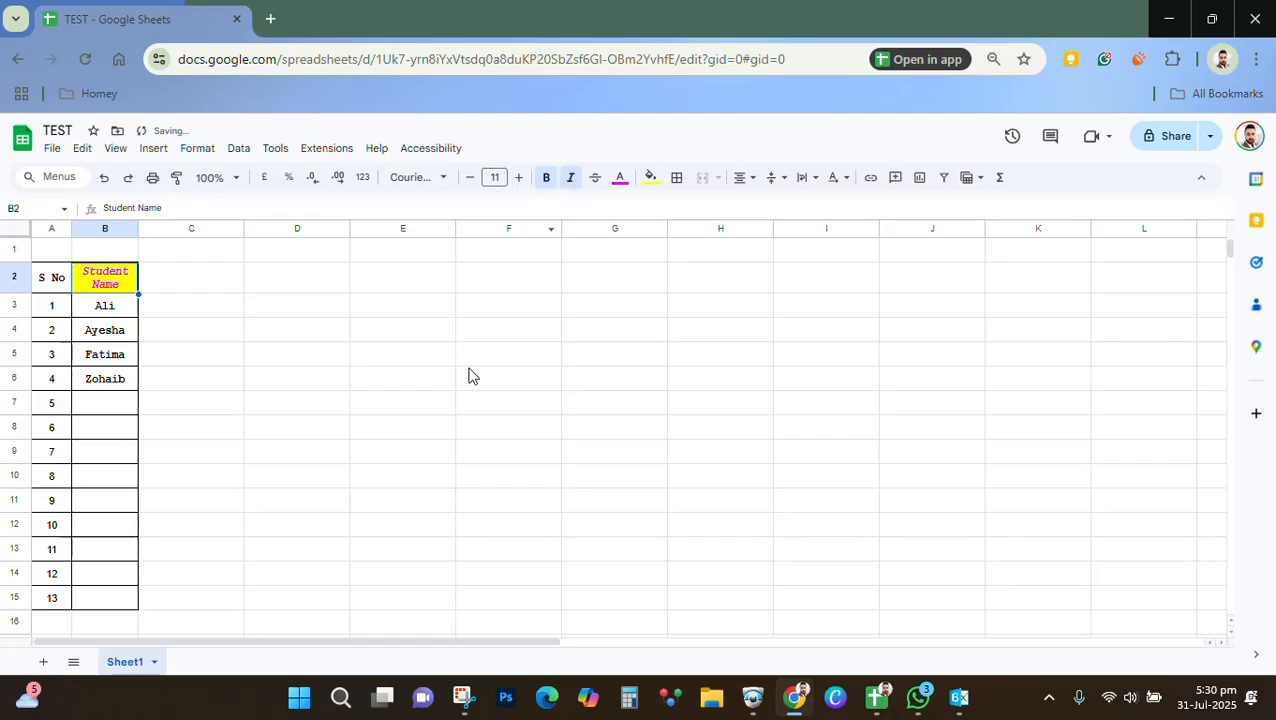
{"action": "left_click", "coordinate": [595, 180]}
{"action": "left_click", "coordinate": [595, 180]}
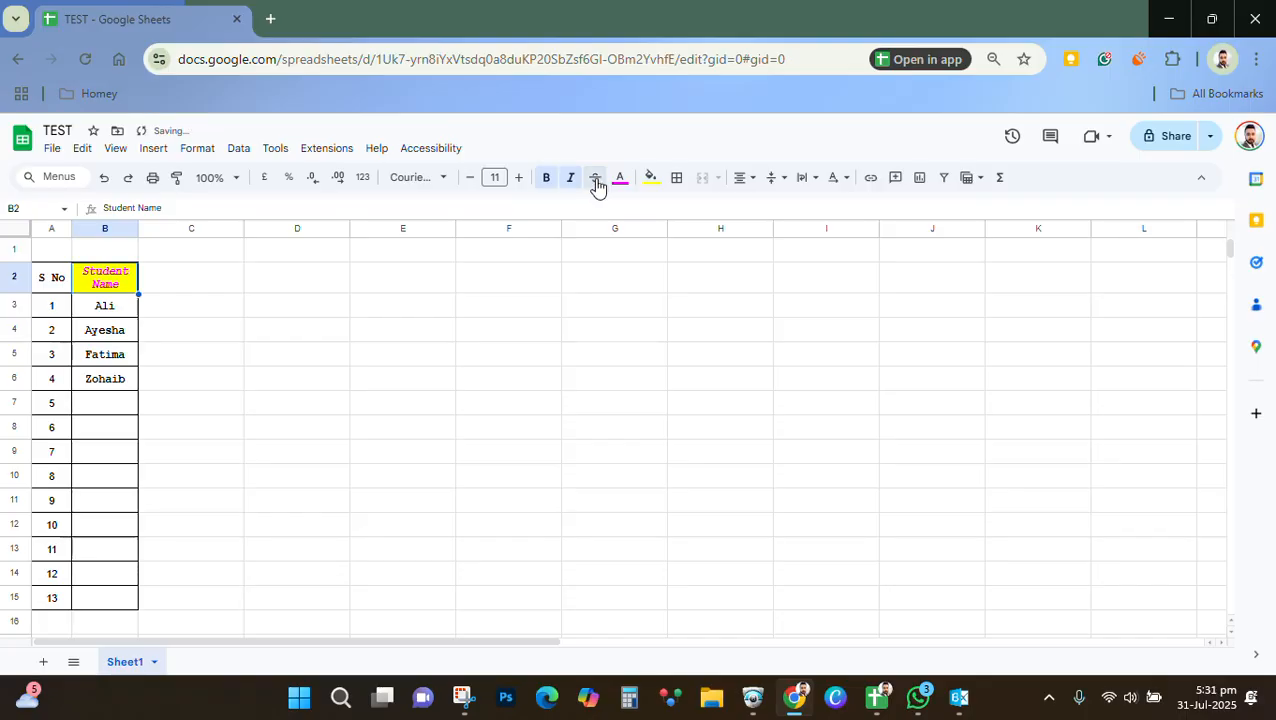